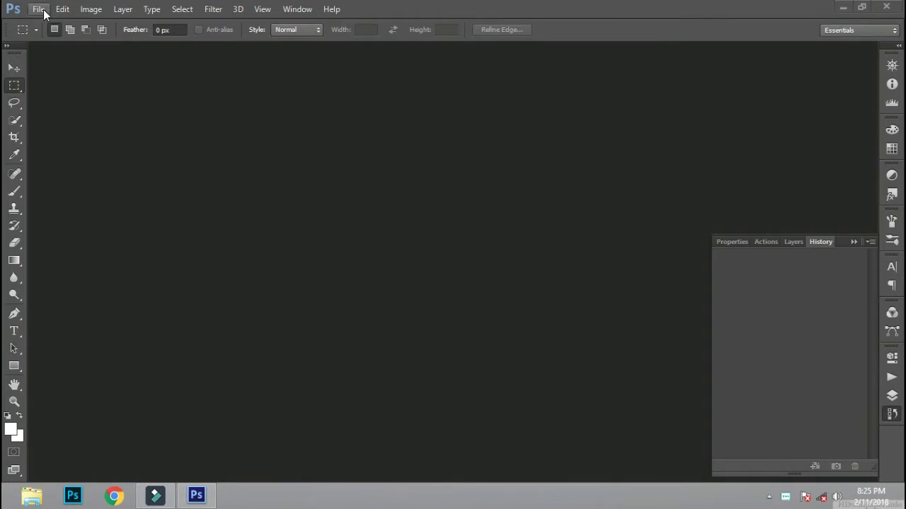
# Open the photo IMG_20180121_125343.jpg of the seated man and enlarge its window
pyautogui.click(39, 9)
pyautogui.click(58, 41)
pyautogui.click(380, 332)
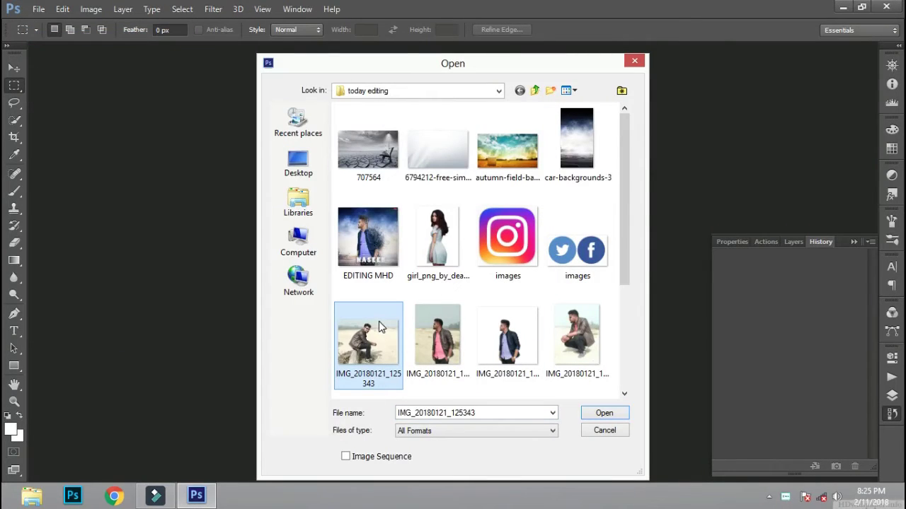
pyautogui.doubleClick(366, 334)
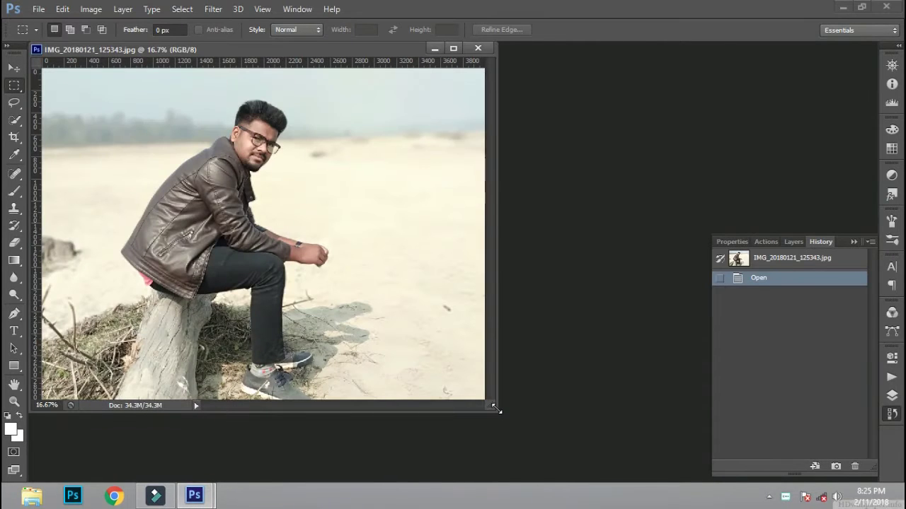
pyautogui.moveTo(495, 408); pyautogui.dragTo(646, 478)
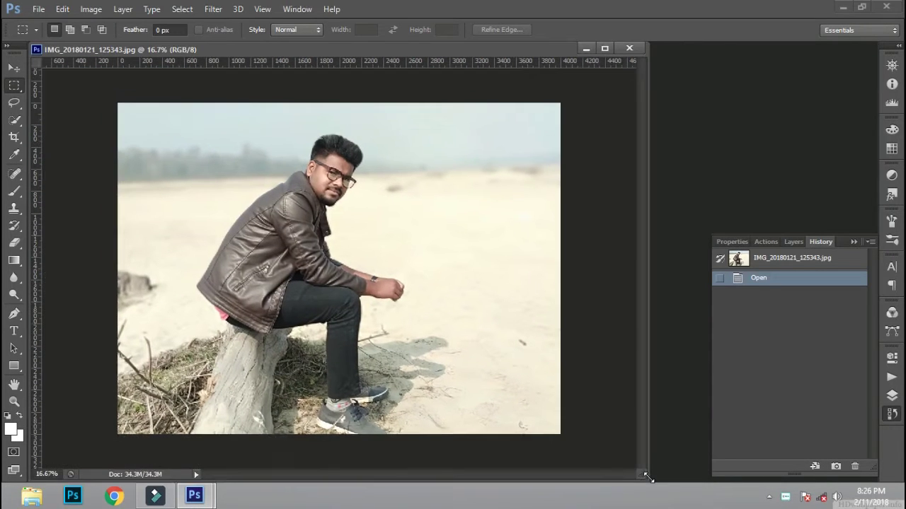
# Quick-select the hazy sky and fill the selection with White
pyautogui.click(14, 120)
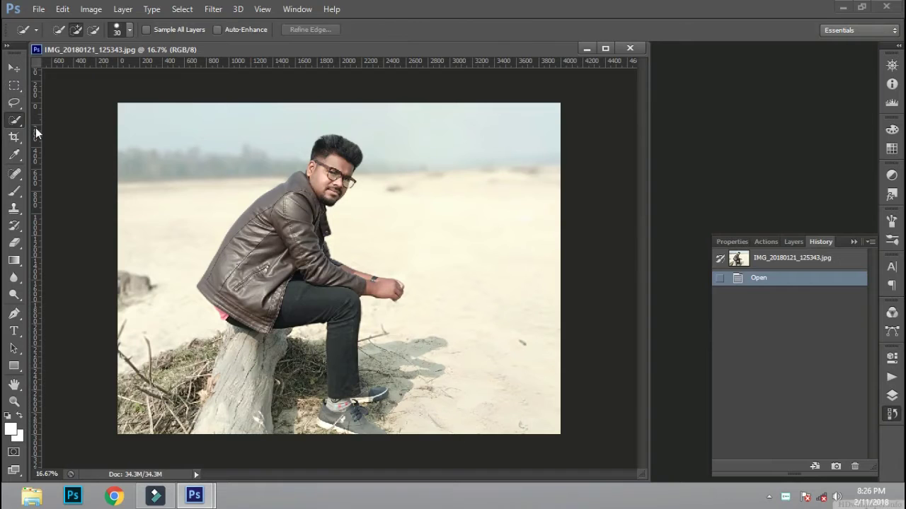
pyautogui.moveTo(123, 165)
pyautogui.mouseDown()
pyautogui.moveTo(168, 106)
pyautogui.moveTo(198, 152)
pyautogui.moveTo(344, 128)
pyautogui.moveTo(605, 130)
pyautogui.mouseUp()
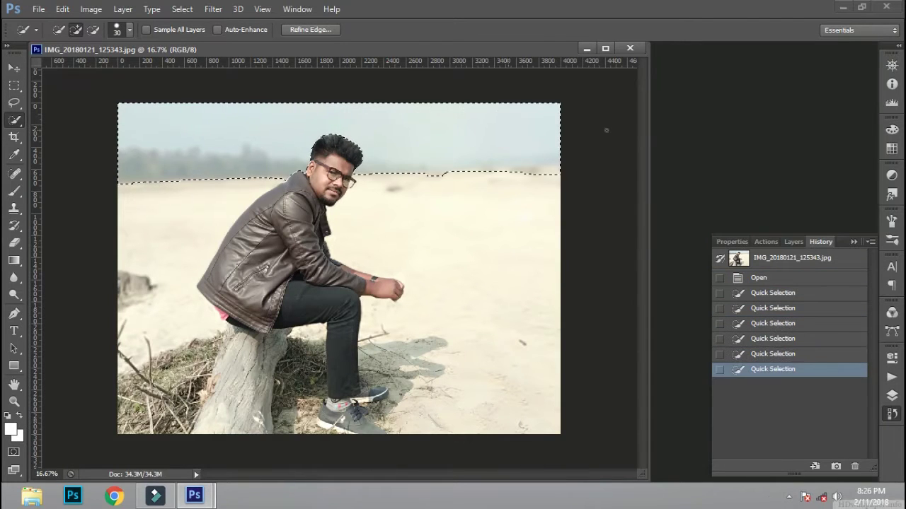
pyautogui.click(506, 128)
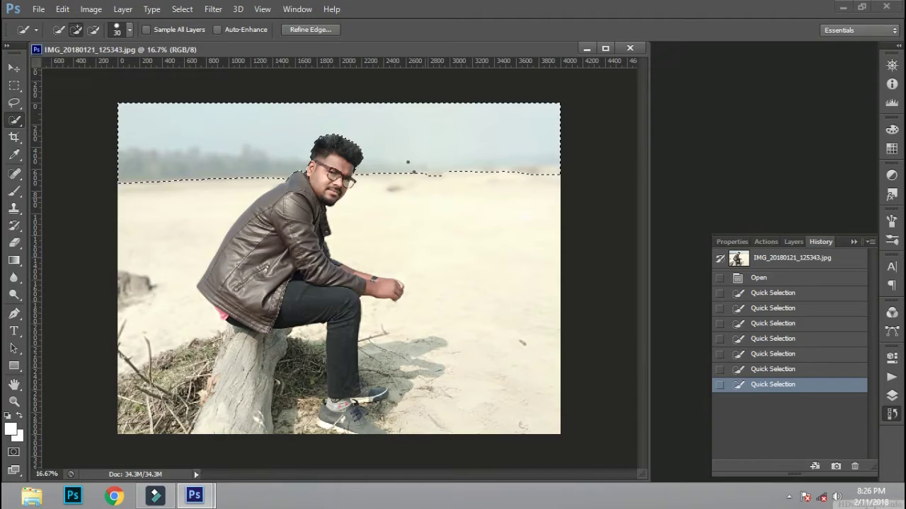
pyautogui.press('i')
pyautogui.hotkey('shift', 'F5')
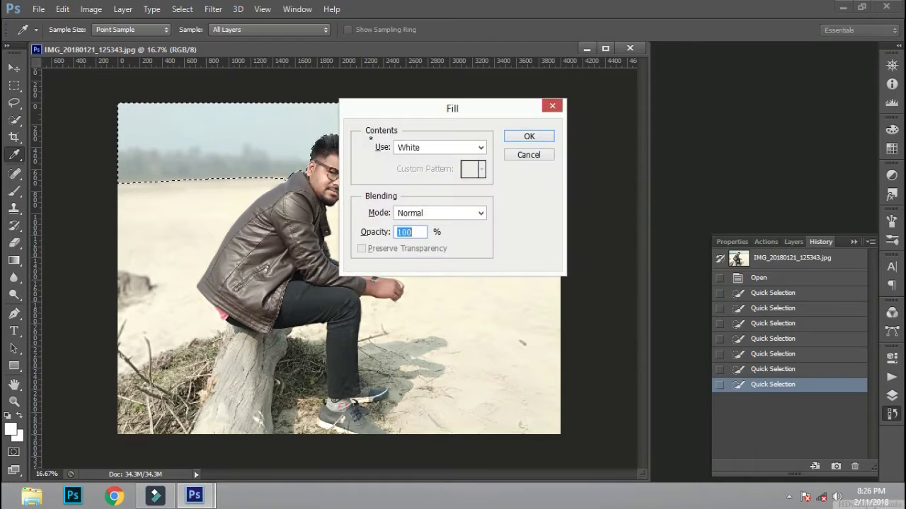
pyautogui.click(463, 152)
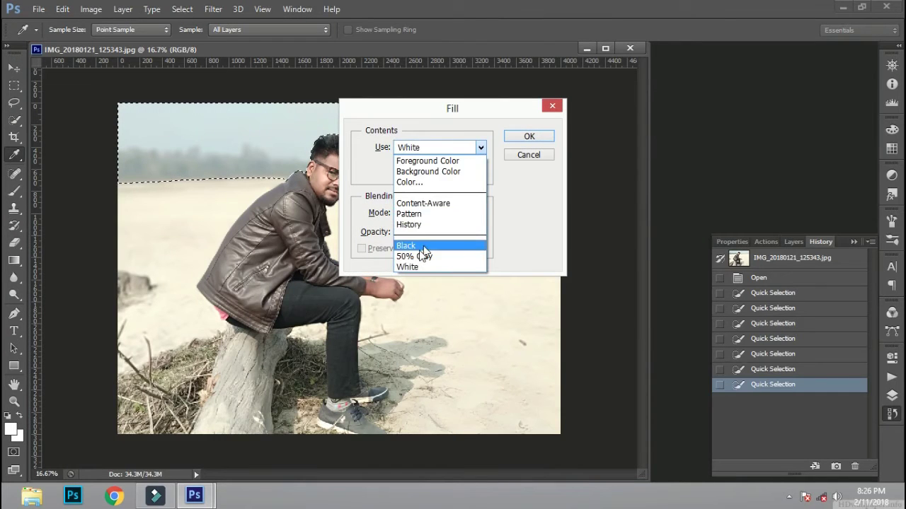
pyautogui.click(414, 268)
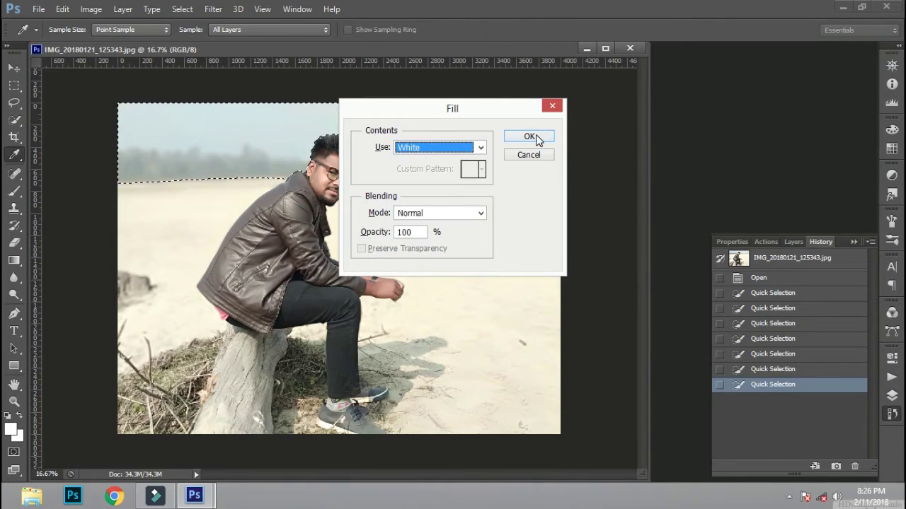
pyautogui.click(535, 139)
# Erase the white sky to transparency with the Magic Eraser, then deselect
pyautogui.rightClick(15, 244)
pyautogui.click(71, 269)
pyautogui.click(177, 138)
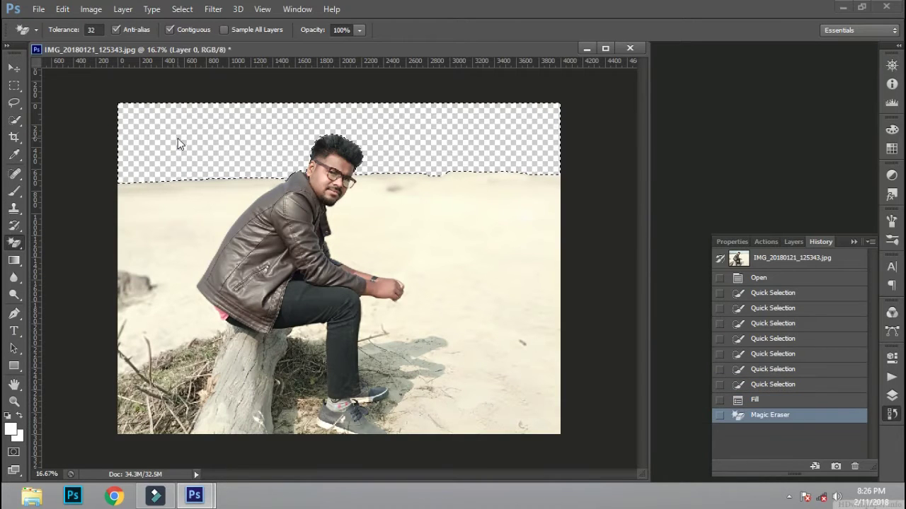
pyautogui.click(14, 85)
pyautogui.click(431, 220)
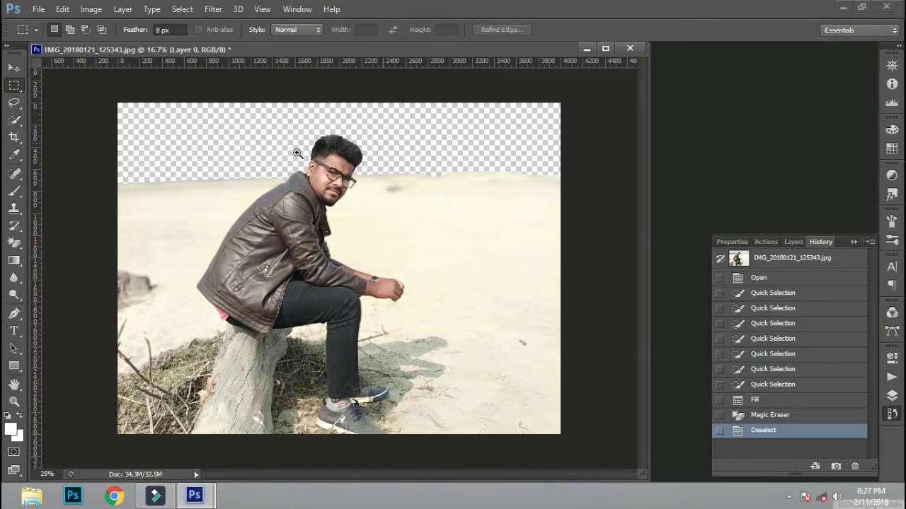
# Crop the canvas taller, adding transparent space above the man
pyautogui.moveTo(382, 143); pyautogui.dragTo(280, 278)
pyautogui.hotkey('ctrl', '0')
pyautogui.hotkey('ctrl', '-')
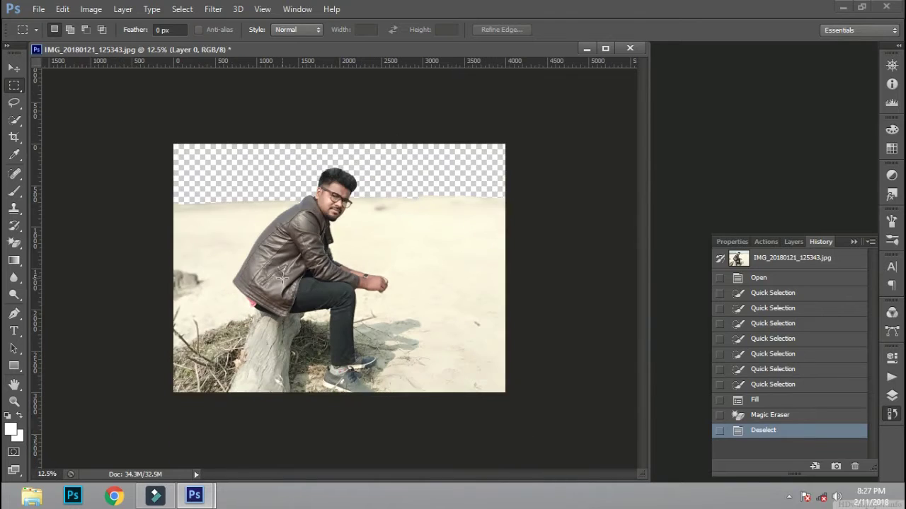
pyautogui.click(15, 138)
pyautogui.moveTo(341, 142); pyautogui.dragTo(343, 113)
pyautogui.press('Return')
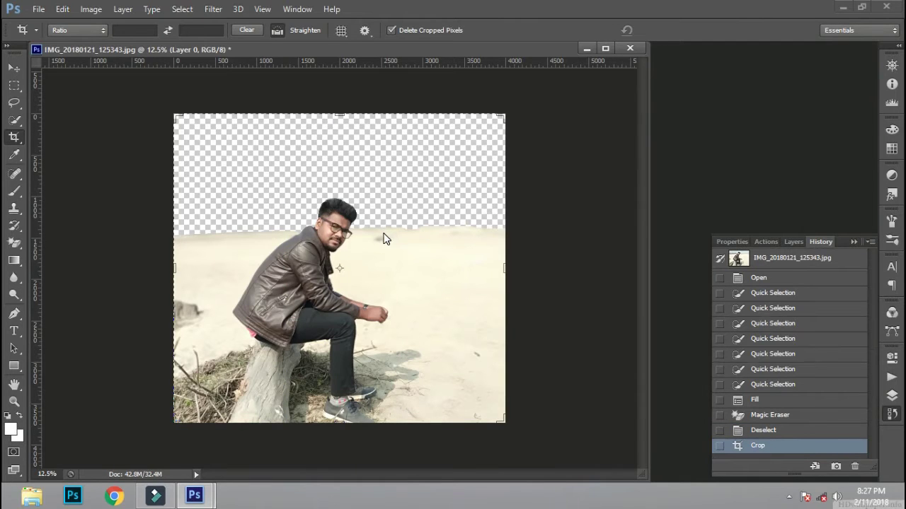
# Save a PNG copy under a new file name in 'today editing'
pyautogui.hotkey('ctrl', 'shift', 's')
pyautogui.click(452, 281)
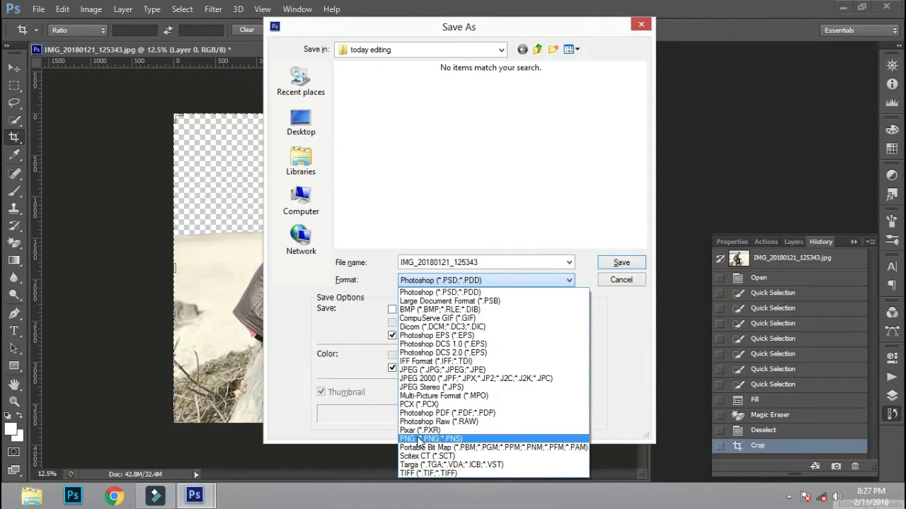
pyautogui.click(419, 439)
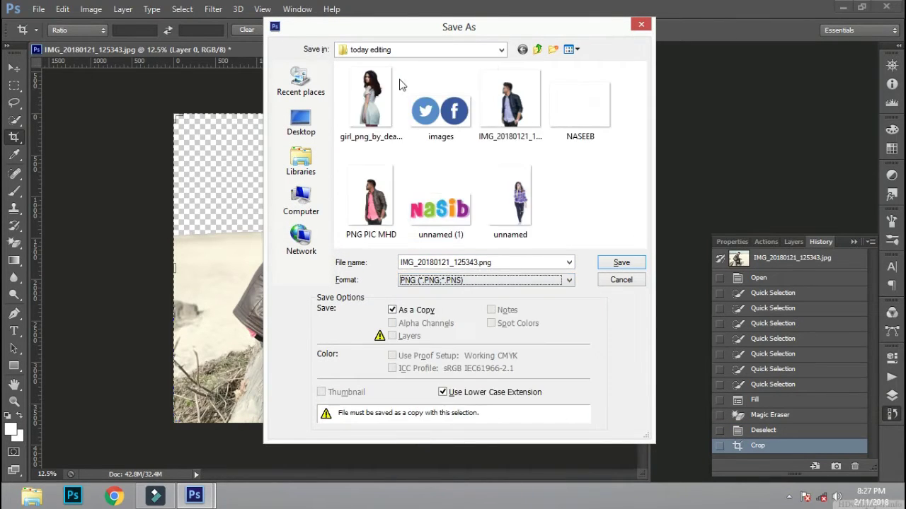
pyautogui.doubleClick(497, 263)
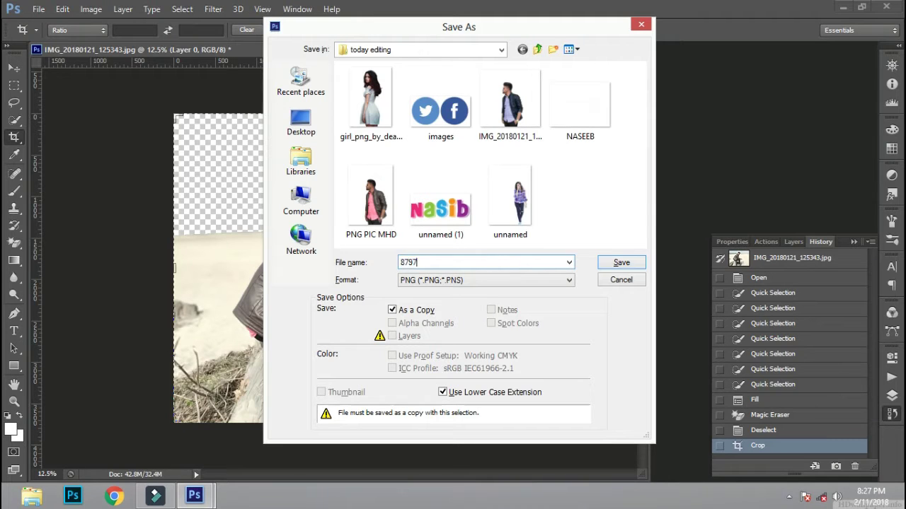
pyautogui.click(620, 264)
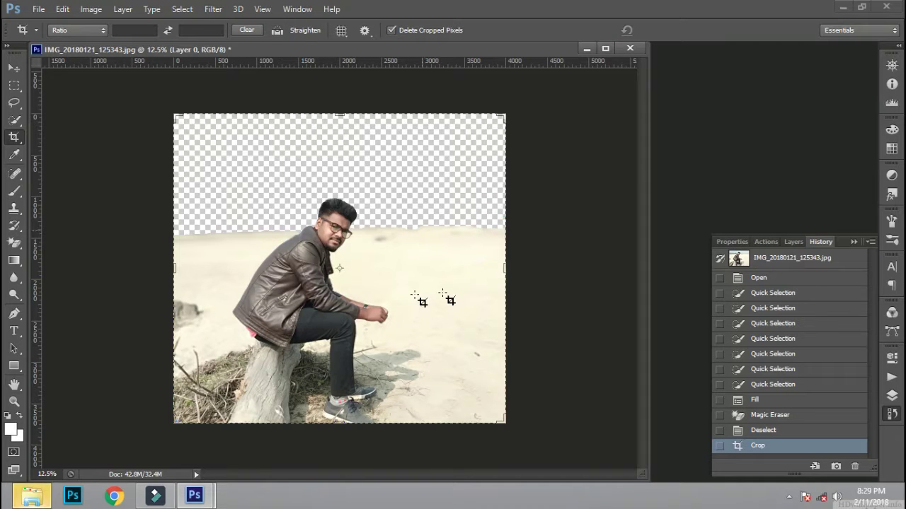
# Close the original photo without saving and open the saved PNG cutout
pyautogui.hotkey('ctrl', 'w')
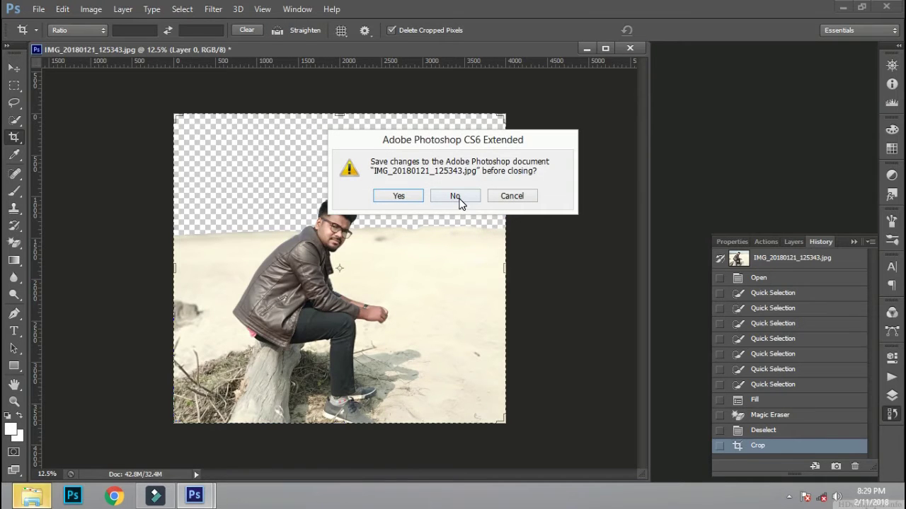
pyautogui.click(455, 196)
pyautogui.doubleClick(399, 210)
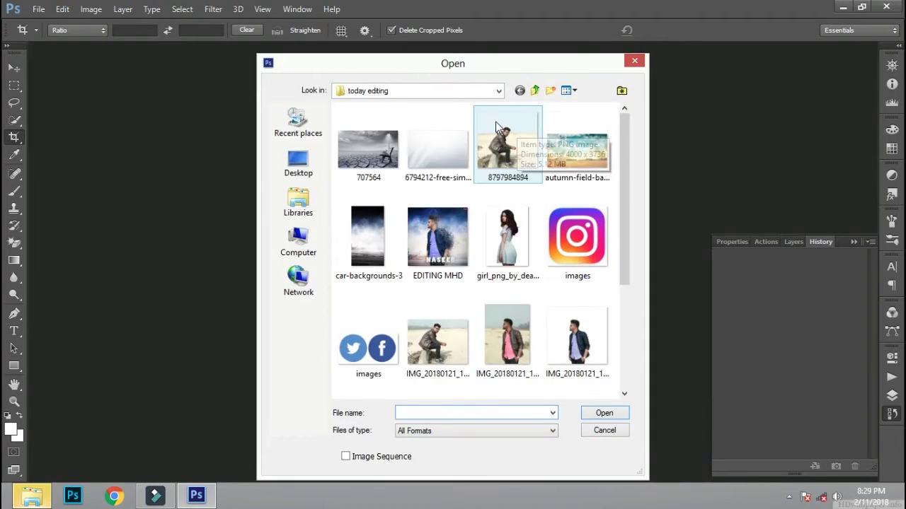
pyautogui.doubleClick(506, 187)
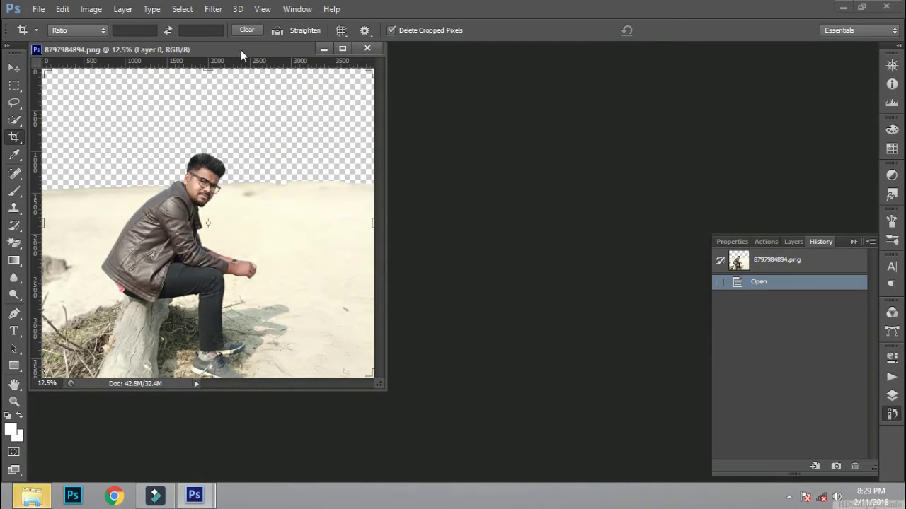
pyautogui.moveTo(241, 49); pyautogui.dragTo(321, 81)
# Bring the autumn cloudy sky image into the PNG as a new layer, then close its document
pyautogui.doubleClick(550, 234)
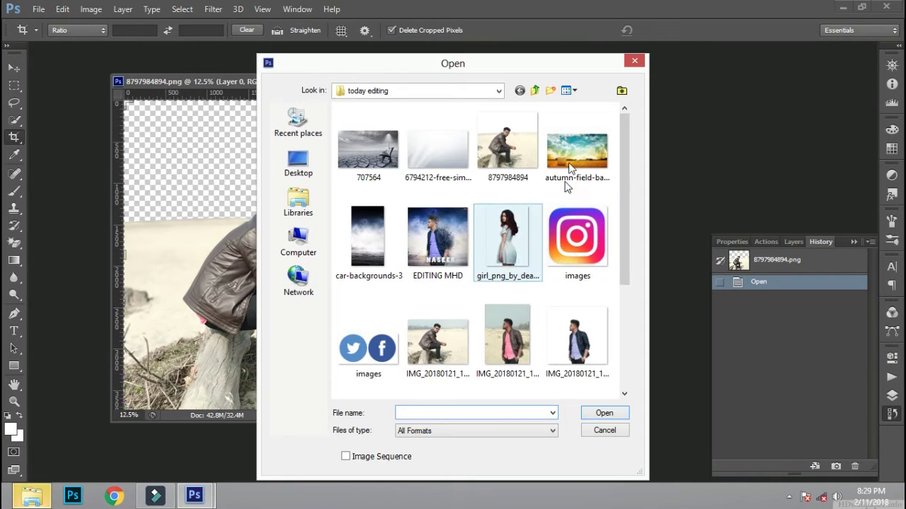
pyautogui.doubleClick(577, 162)
pyautogui.moveTo(275, 68); pyautogui.dragTo(423, 124)
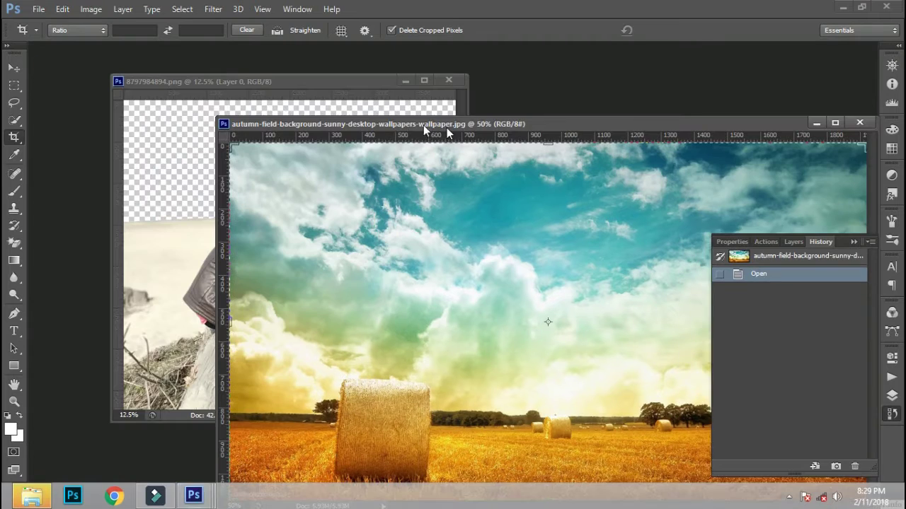
pyautogui.click(15, 69)
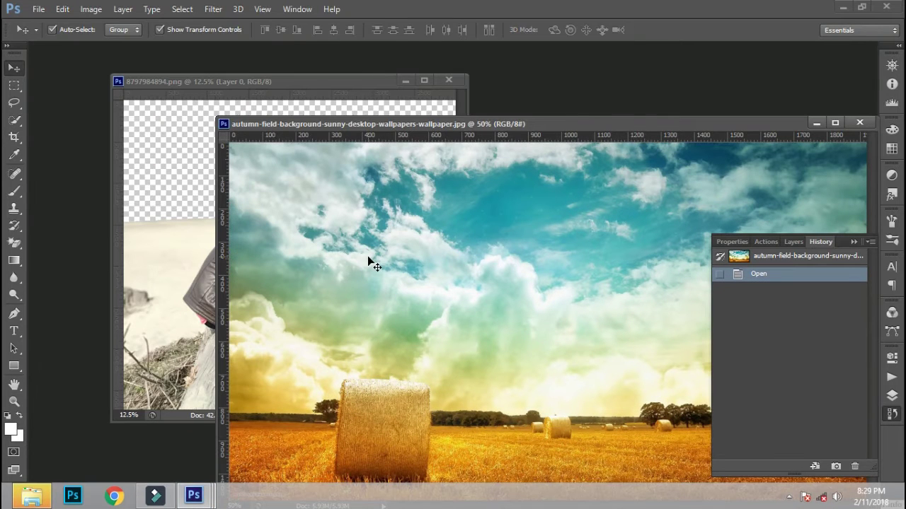
pyautogui.moveTo(368, 262); pyautogui.dragTo(198, 166)
pyautogui.click(793, 117)
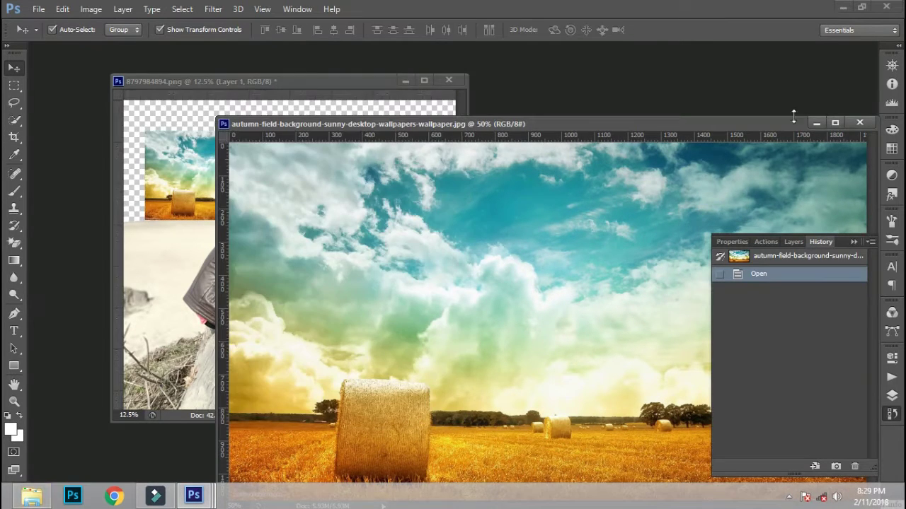
pyautogui.click(858, 122)
# Put the sky layer below Layer 0, stretch it across the canvas top, and reselect Layer 0
pyautogui.click(793, 242)
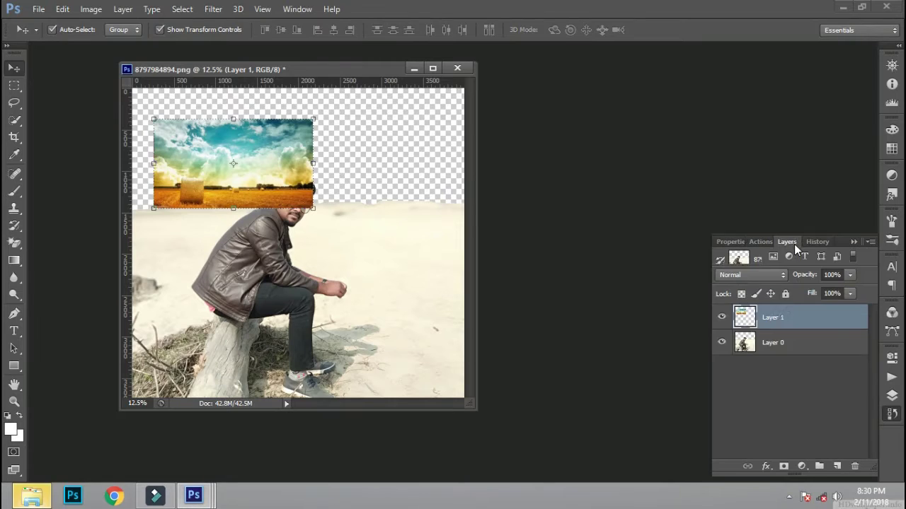
pyautogui.moveTo(778, 318); pyautogui.dragTo(778, 355)
pyautogui.moveTo(273, 157); pyautogui.dragTo(247, 126)
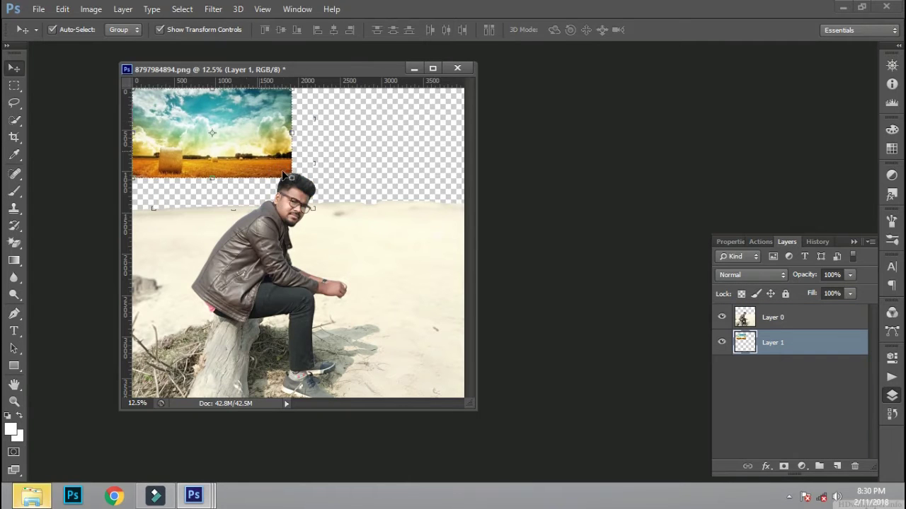
pyautogui.moveTo(304, 196); pyautogui.dragTo(480, 256)
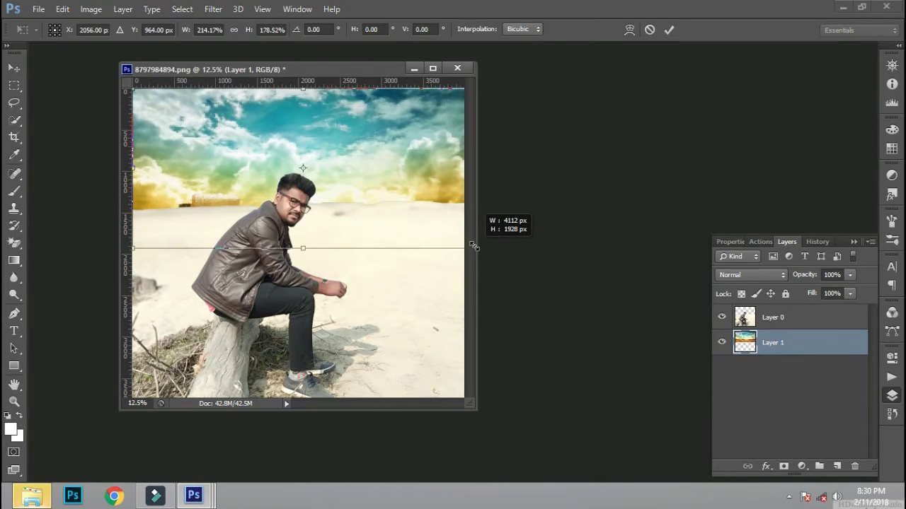
pyautogui.doubleClick(409, 191)
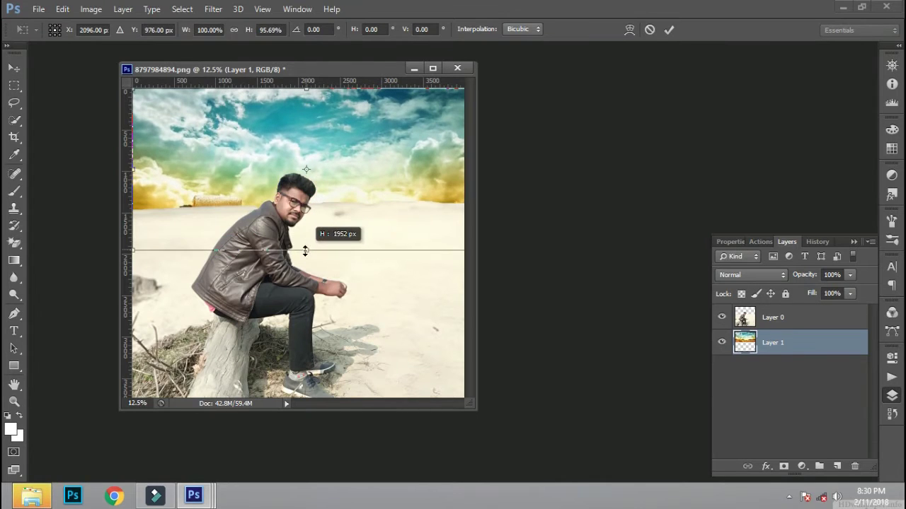
pyautogui.moveTo(312, 259); pyautogui.dragTo(308, 256)
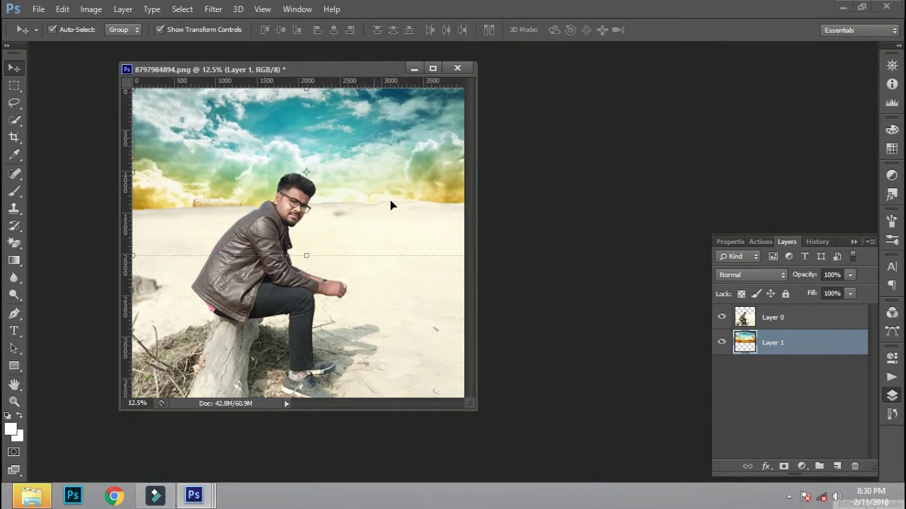
pyautogui.click(177, 266)
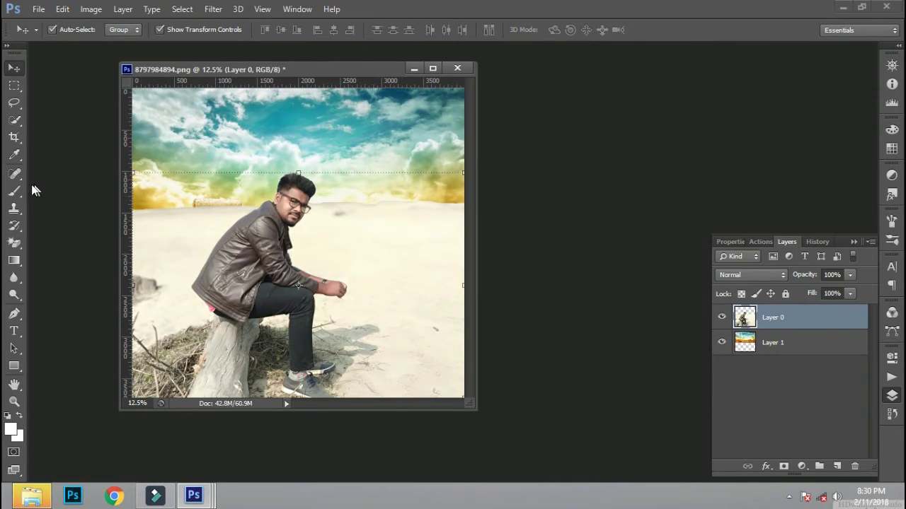
# Set up the regular Eraser with a soft round brush of about 473 px
pyautogui.click(15, 227)
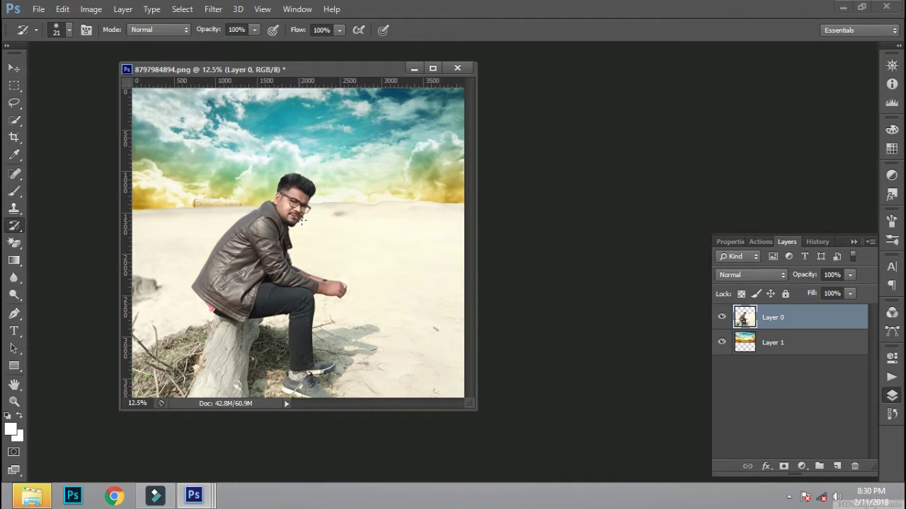
pyautogui.click(15, 244)
pyautogui.rightClick(16, 244)
pyautogui.click(47, 244)
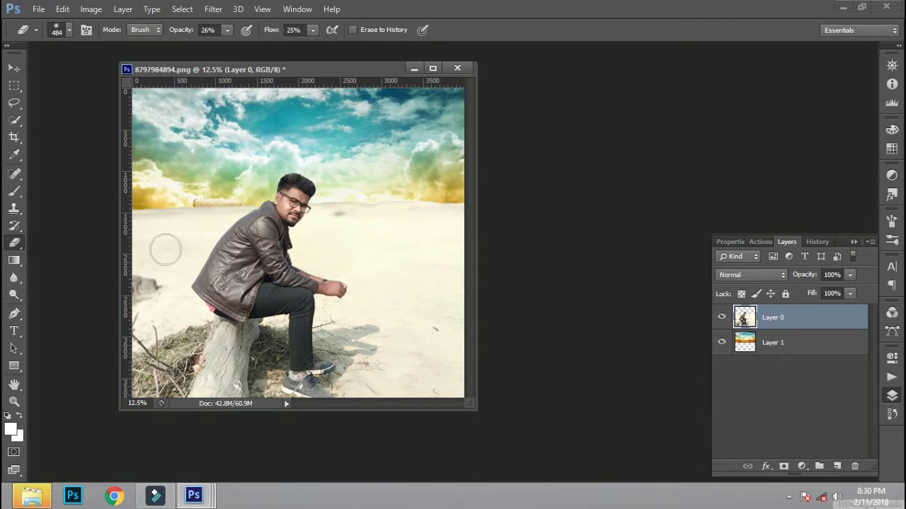
pyautogui.rightClick(286, 235)
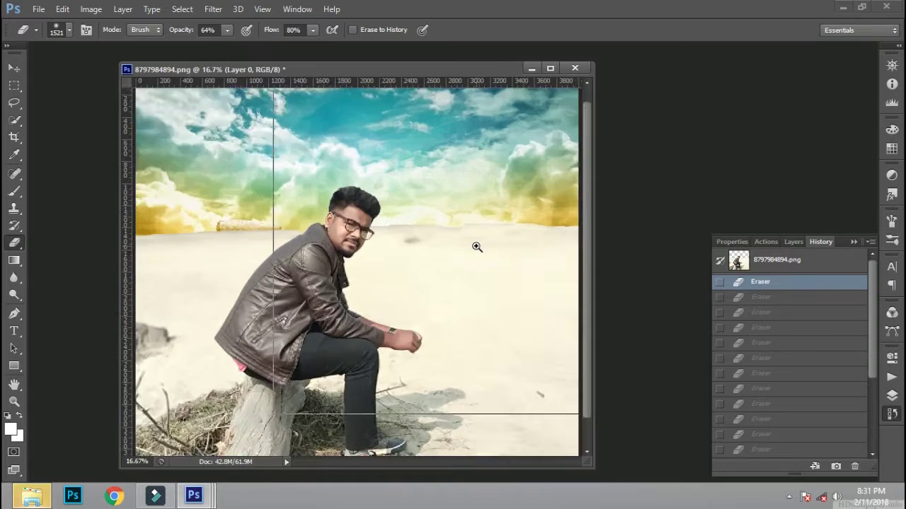
pyautogui.click(476, 246)
pyautogui.rightClick(373, 240)
pyautogui.moveTo(510, 282); pyautogui.dragTo(519, 283)
pyautogui.click(515, 266)
# Softly erase Layer 0's horizon so the cloudy sky, trees and hay bale show through
pyautogui.click(505, 212)
pyautogui.moveTo(506, 213)
pyautogui.mouseDown()
pyautogui.moveTo(526, 222)
pyautogui.moveTo(348, 218)
pyautogui.moveTo(370, 208)
pyautogui.mouseUp()
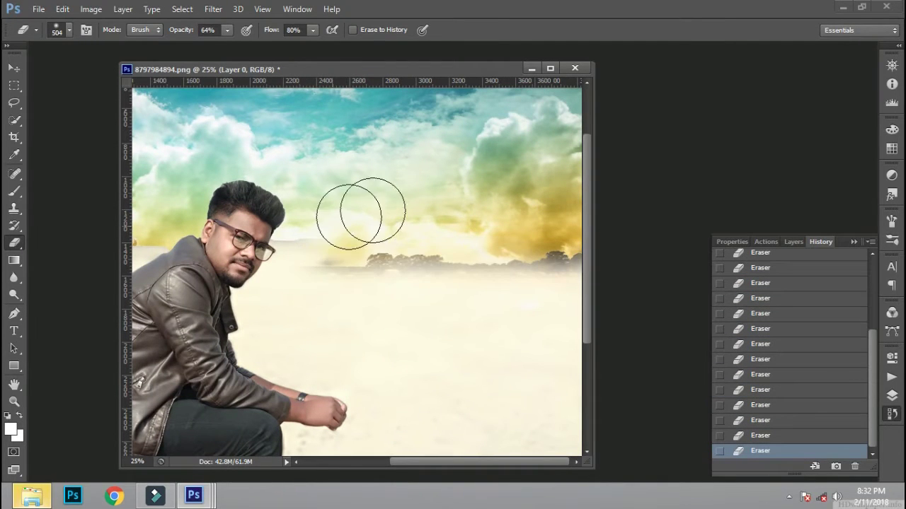
pyautogui.moveTo(150, 275); pyautogui.dragTo(366, 251)
pyautogui.moveTo(234, 182); pyautogui.dragTo(173, 210)
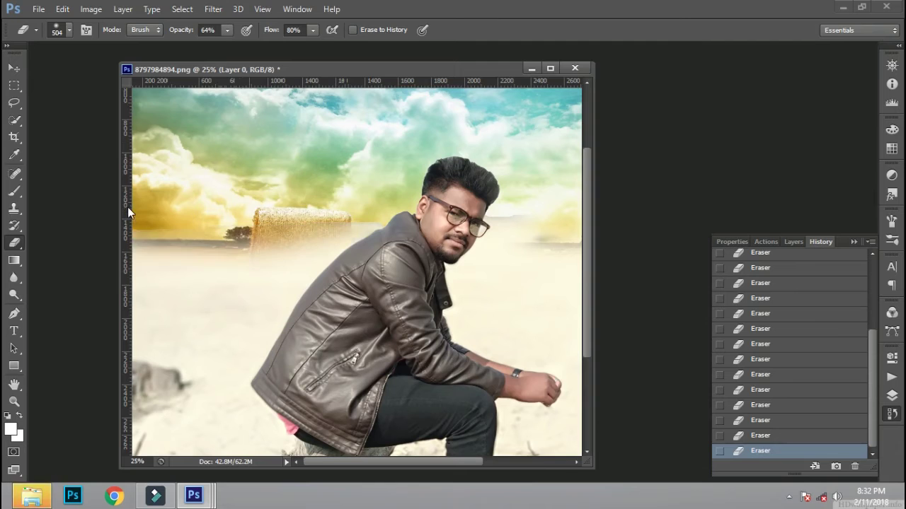
pyautogui.keyDown('alt'); pyautogui.scroll(2, 368, 222); pyautogui.keyUp('alt')
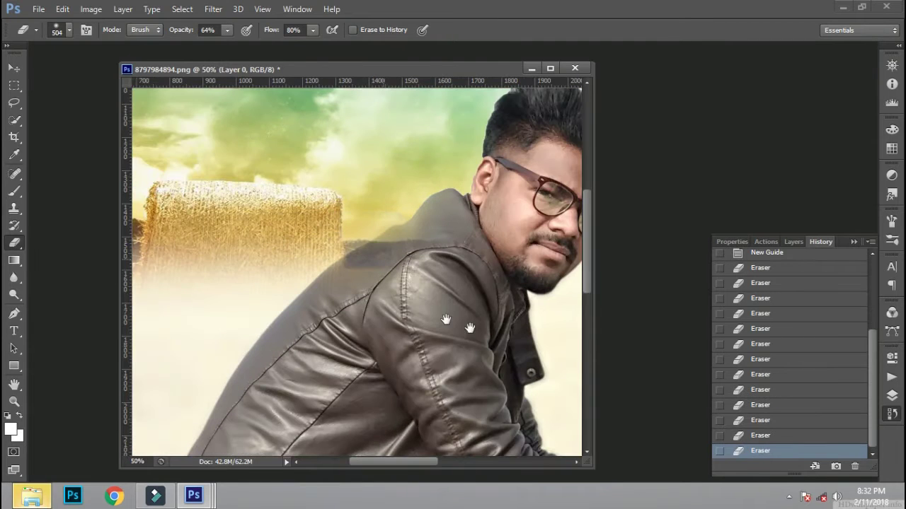
pyautogui.hscroll(3, 382, 262)
pyautogui.hscroll(5, 382, 263)
pyautogui.rightClick(382, 263)
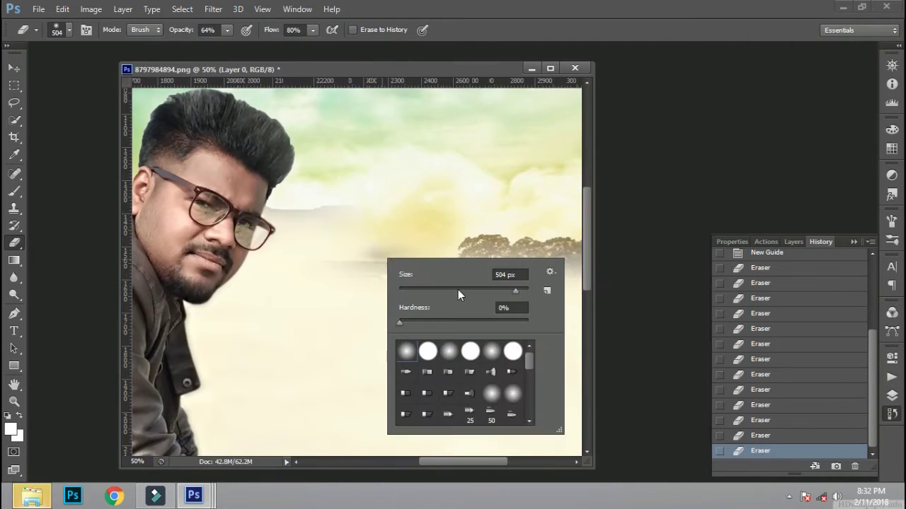
pyautogui.click(323, 203)
pyautogui.moveTo(283, 182)
pyautogui.mouseDown()
pyautogui.moveTo(262, 213)
pyautogui.moveTo(312, 192)
pyautogui.moveTo(323, 206)
pyautogui.mouseUp()
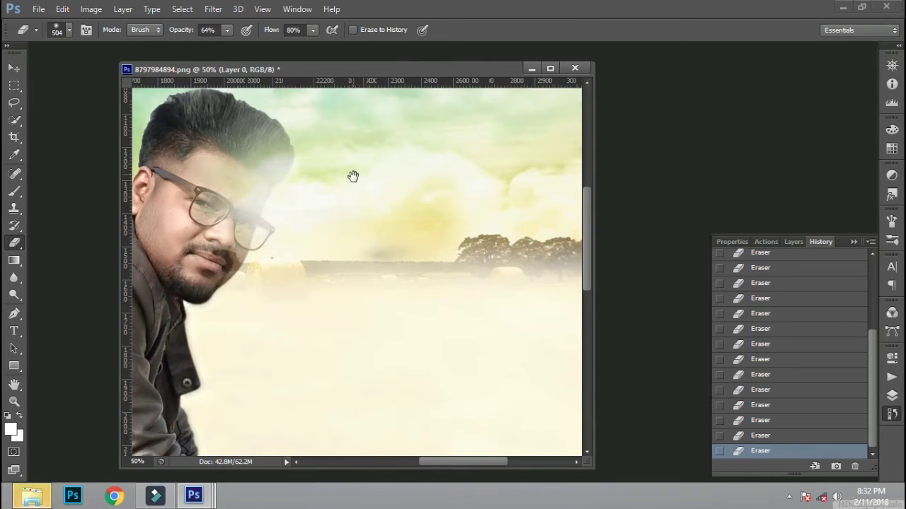
pyautogui.moveTo(351, 177); pyautogui.dragTo(415, 197)
# Restore the faded glasses lens and frame with the History Brush
pyautogui.press('y')
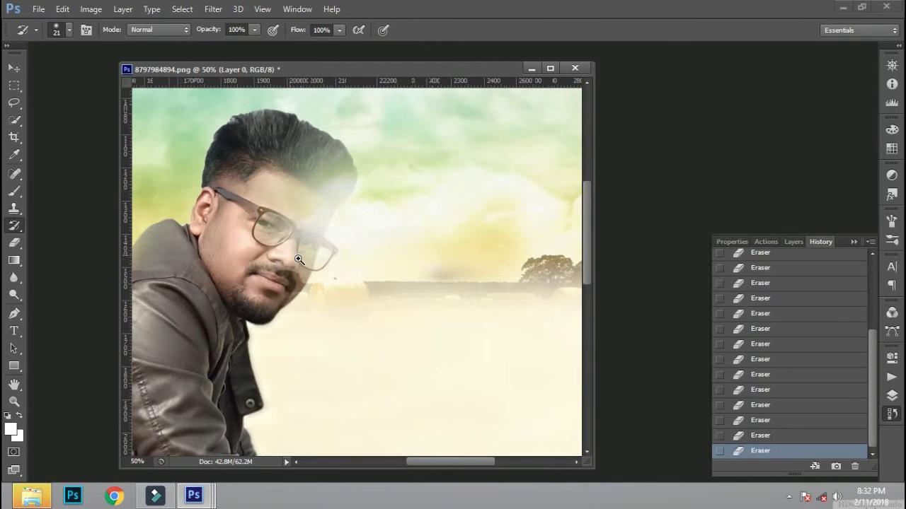
pyautogui.keyDown('ctrl'); pyautogui.click(299, 260); pyautogui.keyUp('ctrl')
pyautogui.rightClick(348, 271)
pyautogui.click(335, 234)
pyautogui.moveTo(344, 269); pyautogui.dragTo(366, 232)
pyautogui.moveTo(286, 387)
pyautogui.mouseDown()
pyautogui.moveTo(364, 132)
pyautogui.moveTo(325, 187)
pyautogui.mouseUp()
pyautogui.moveTo(353, 212); pyautogui.dragTo(426, 280)
pyautogui.moveTo(382, 121); pyautogui.dragTo(350, 212)
# Repaint the faded hair edges with a 7 px, then 20 px History Brush
pyautogui.rightClick(412, 284)
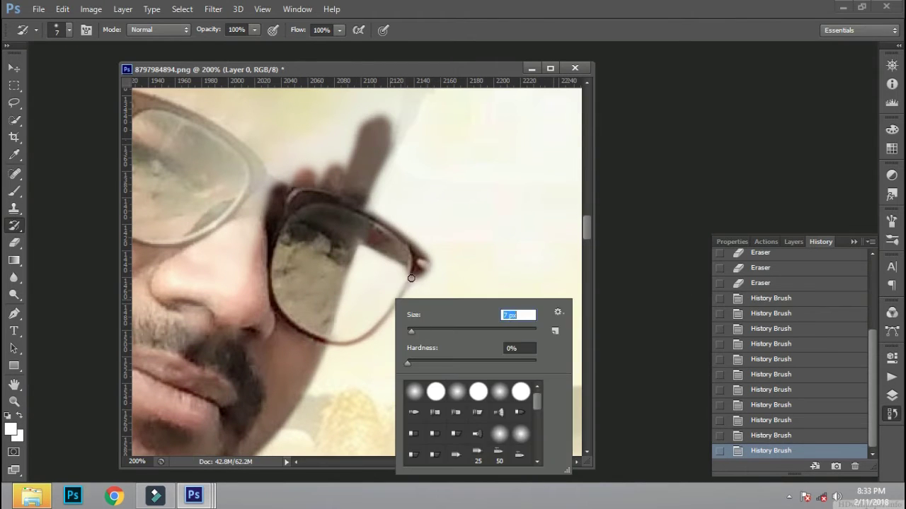
pyautogui.write('7')
pyautogui.press('Return')
pyautogui.scroll(-5, 334, 291)
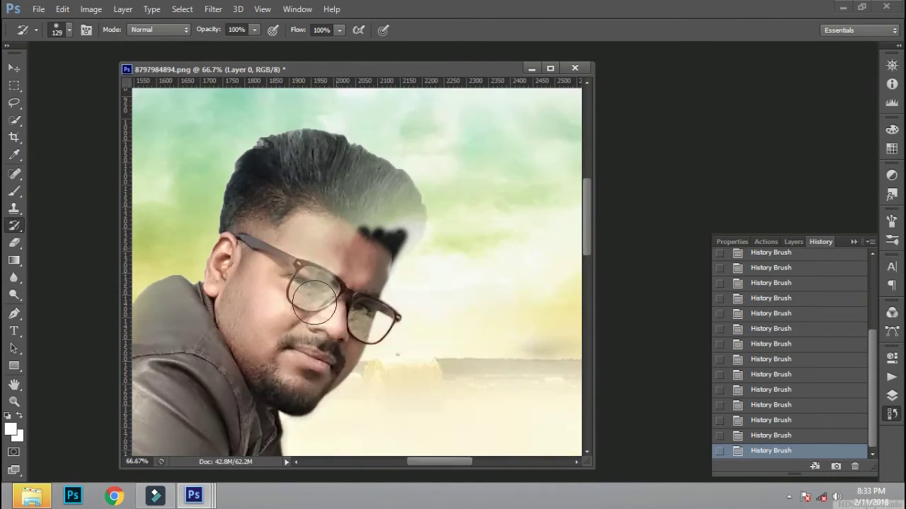
pyautogui.rightClick(367, 375)
pyautogui.press('Return')
pyautogui.scroll(2, 400, 196)
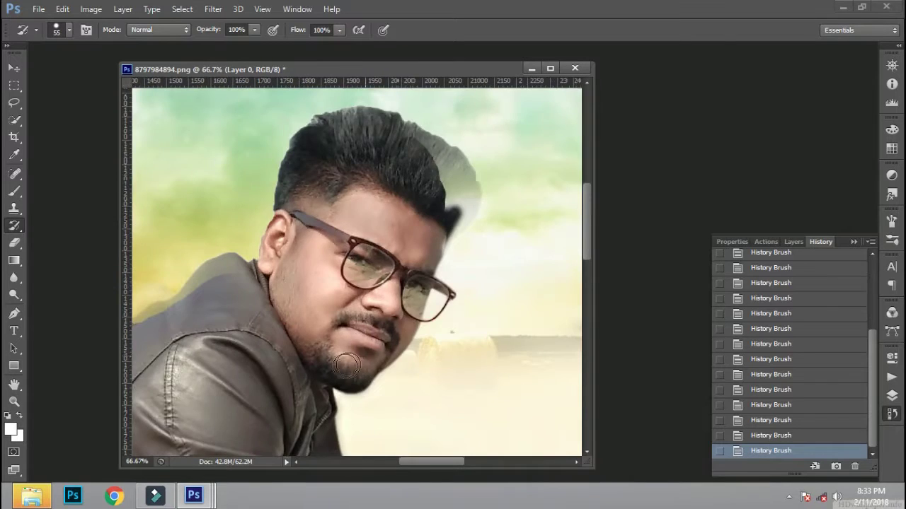
pyautogui.scroll(3, 401, 196)
pyautogui.rightClick(382, 317)
pyautogui.press('Return')
pyautogui.scroll(-3, 463, 175)
pyautogui.scroll(3, 403, 196)
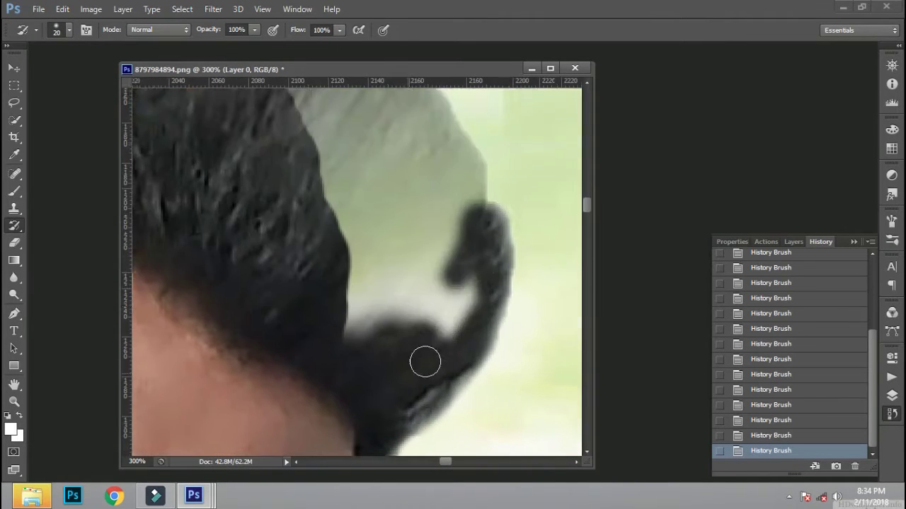
pyautogui.scroll(-2, 423, 361)
pyautogui.scroll(-2, 370, 386)
pyautogui.scroll(-2, 409, 309)
pyautogui.scroll(-2, 339, 323)
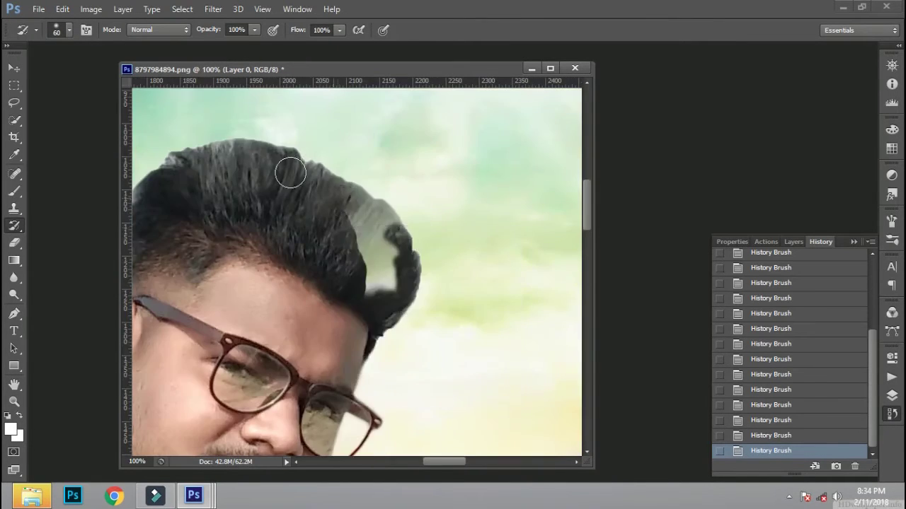
pyautogui.scroll(-3, 289, 167)
# Enlarge the History Brush to 60 px and restore the jacket shoulder edge
pyautogui.press(']')
pyautogui.press(']')
pyautogui.press(']')
pyautogui.click(769, 420)
pyautogui.click(771, 450)
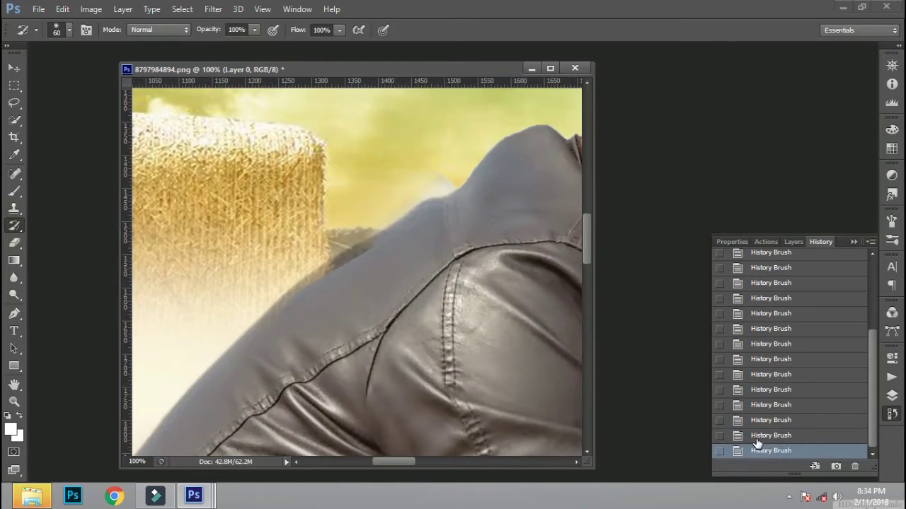
pyautogui.scroll(1, 398, 141)
pyautogui.moveTo(398, 141)
pyautogui.mouseDown()
pyautogui.moveTo(429, 297)
pyautogui.moveTo(374, 188)
pyautogui.mouseUp()
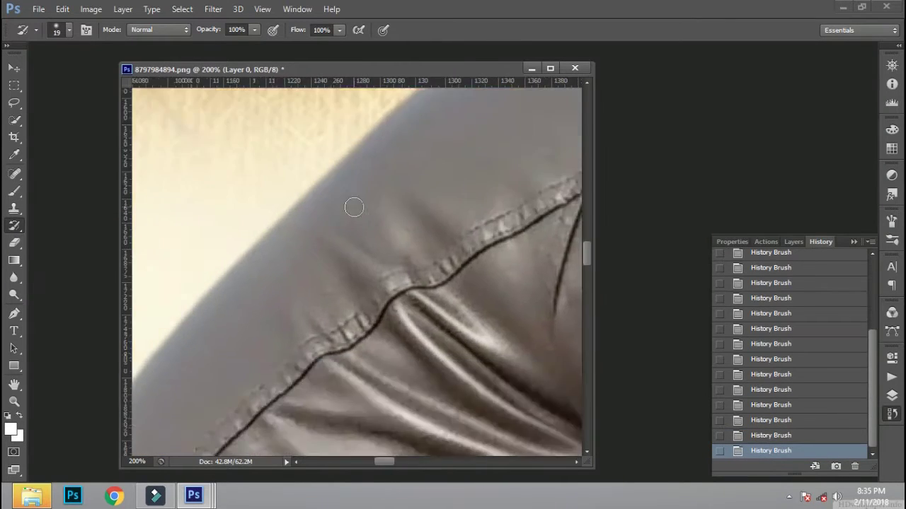
pyautogui.scroll(-5, 357, 213)
# Quick-select the sand, ground and log, keeping the man's legs out
pyautogui.click(13, 121)
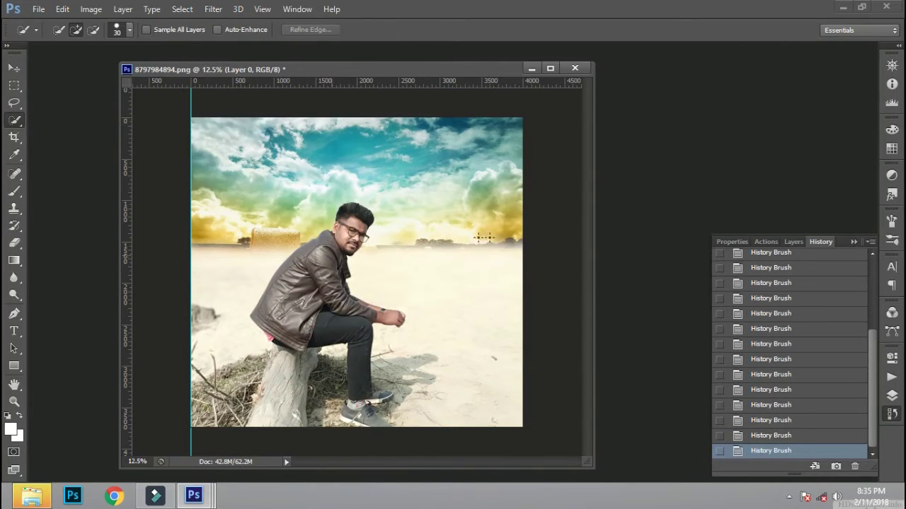
pyautogui.click(240, 309)
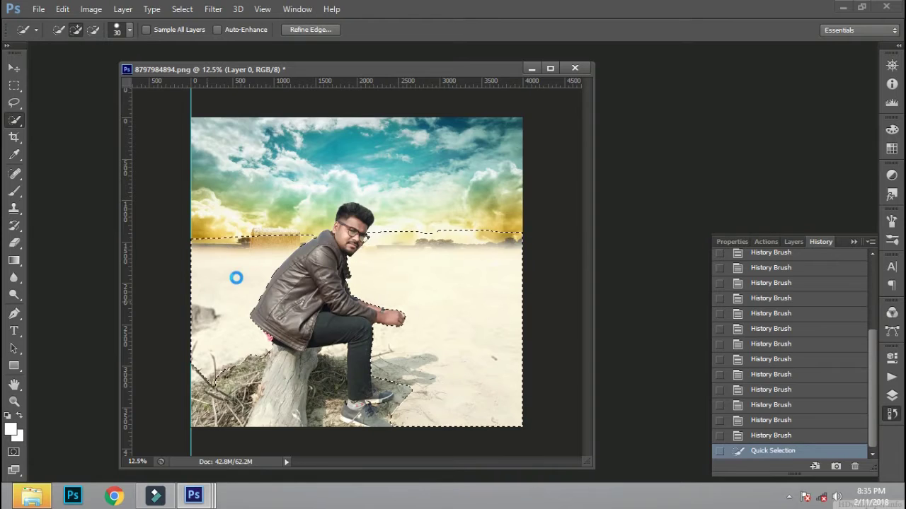
pyautogui.moveTo(279, 380); pyautogui.dragTo(232, 391)
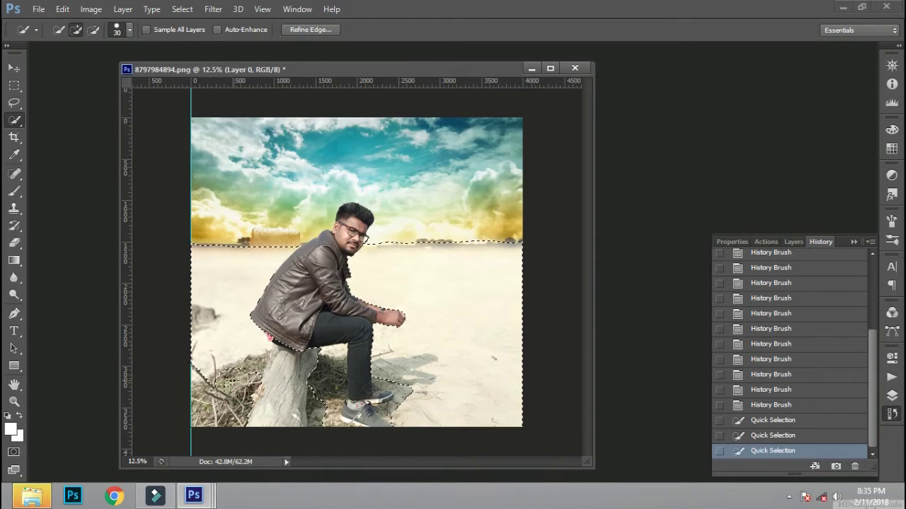
pyautogui.click(244, 395)
pyautogui.click(409, 411)
pyautogui.scroll(1, 382, 396)
pyautogui.click(302, 374)
pyautogui.keyDown('alt'); pyautogui.click(304, 382); pyautogui.keyUp('alt')
pyautogui.keyDown('alt'); pyautogui.click(410, 375); pyautogui.keyUp('alt')
pyautogui.click(394, 416)
# Trim the ground selection away from the glasses, face and jaw
pyautogui.scroll(1, 445, 338)
pyautogui.scroll(1, 326, 239)
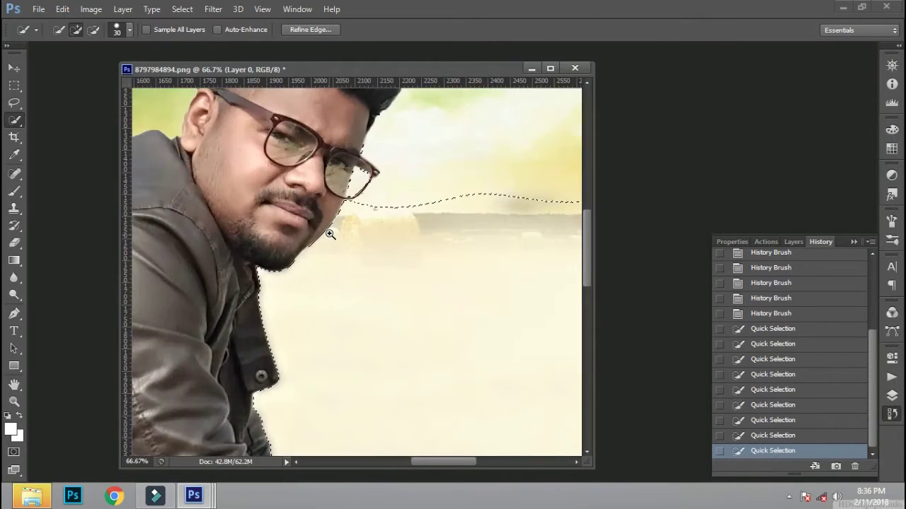
pyautogui.scroll(1, 329, 234)
pyautogui.scroll(1, 401, 194)
pyautogui.moveTo(420, 229); pyautogui.dragTo(469, 186)
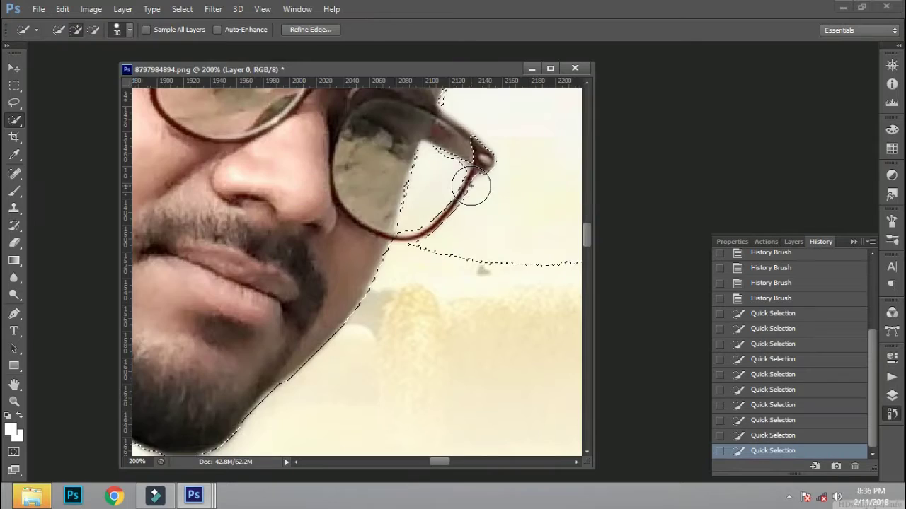
pyautogui.scroll(-2, 470, 185)
pyautogui.scroll(2, 471, 192)
pyautogui.scroll(1, 453, 300)
pyautogui.moveTo(453, 299); pyautogui.dragTo(425, 198)
pyautogui.click(404, 323)
pyautogui.click(509, 157)
# Preview a darker ground with a Curves point at input 154, output 71
pyautogui.hotkey('ctrl', '1')
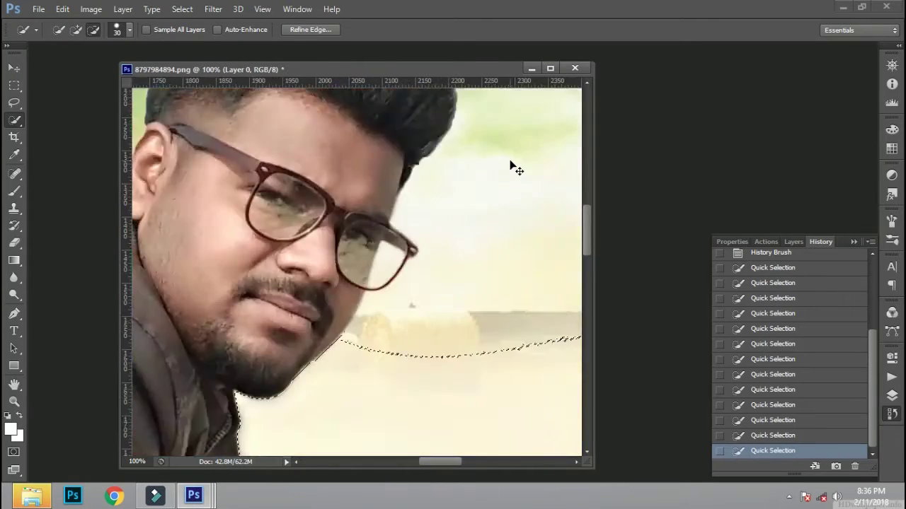
pyautogui.scroll(-3, 382, 322)
pyautogui.scroll(-3, 439, 297)
pyautogui.hotkey('ctrl', 'm')
pyautogui.moveTo(598, 200); pyautogui.dragTo(613, 240)
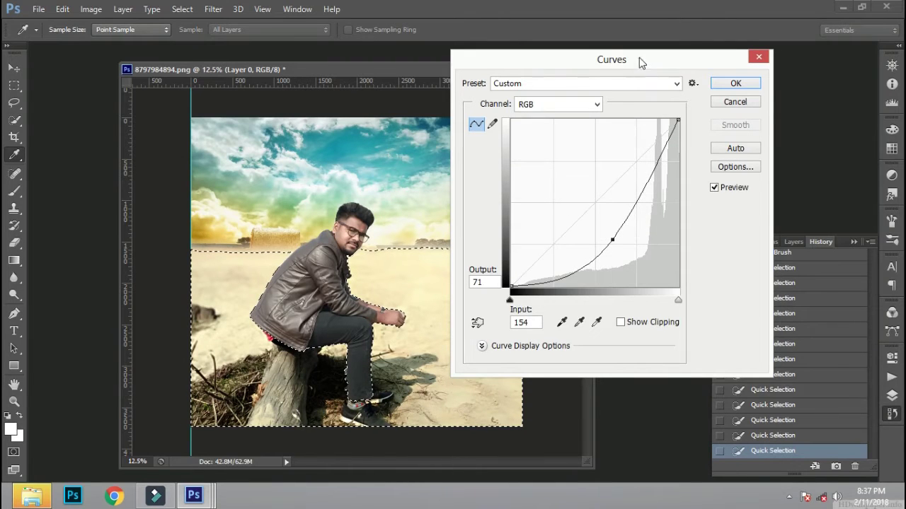
# Apply the curve, boost the sand's saturation past +26, and clear the selection
pyautogui.moveTo(641, 60); pyautogui.dragTo(739, 76)
pyautogui.click(833, 100)
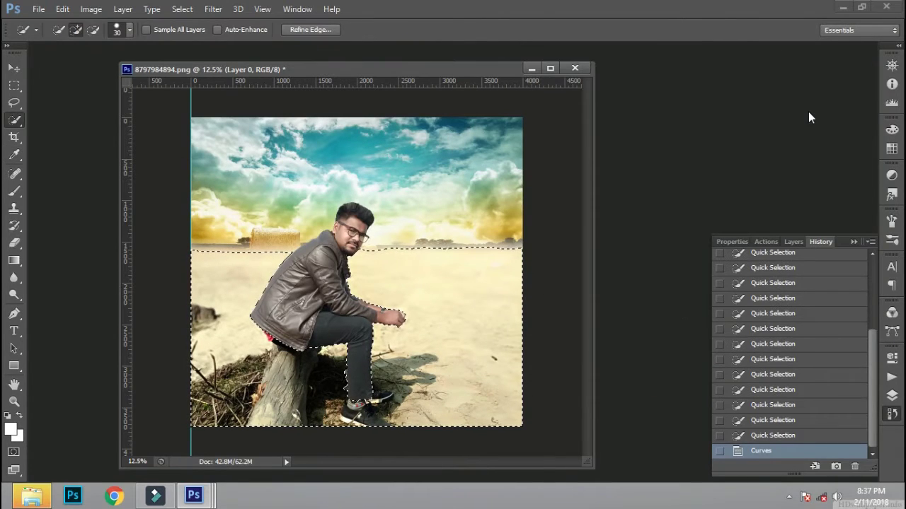
pyautogui.hotkey('ctrl', 'u')
pyautogui.moveTo(587, 225); pyautogui.dragTo(577, 225)
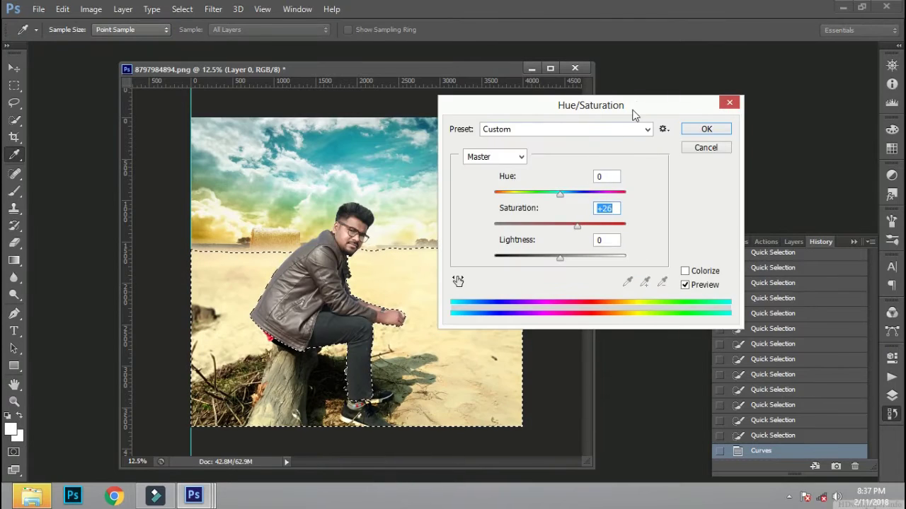
pyautogui.moveTo(637, 106); pyautogui.dragTo(721, 104)
pyautogui.click(644, 193)
pyautogui.moveTo(661, 224); pyautogui.dragTo(682, 224)
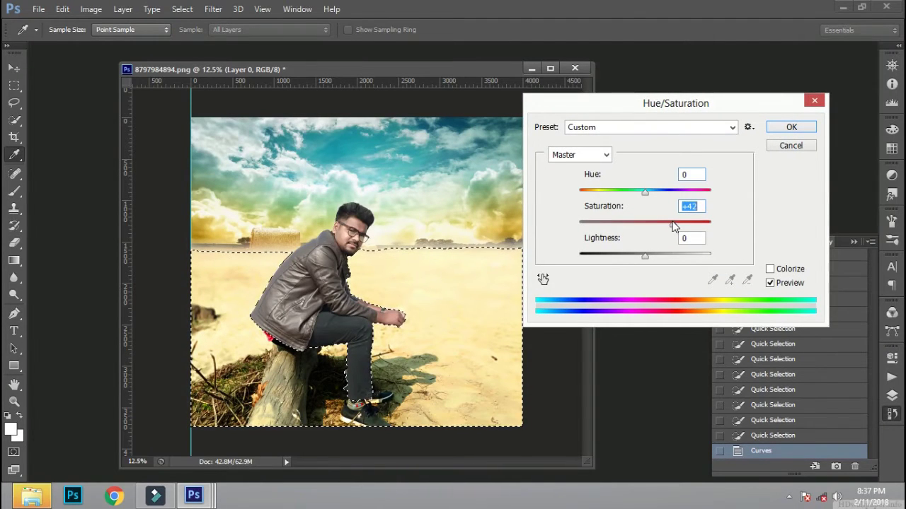
pyautogui.click(790, 127)
pyautogui.hotkey('ctrl', 'd')
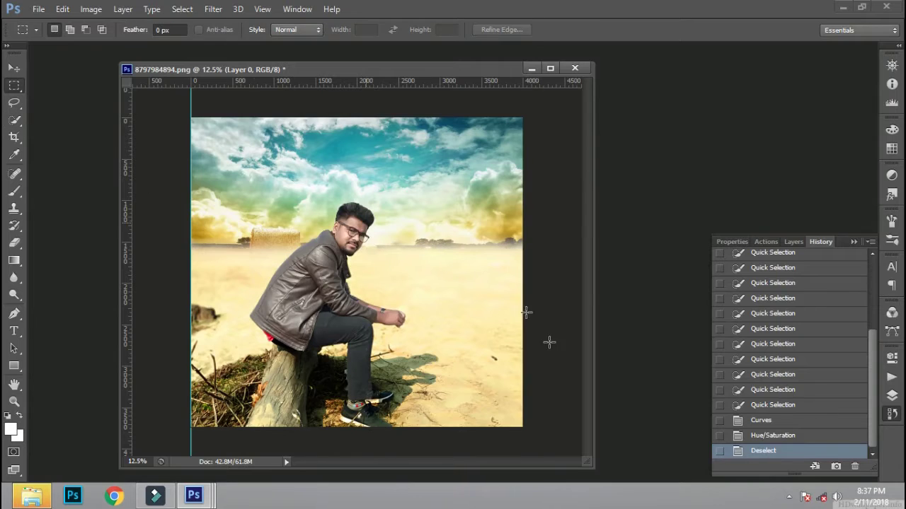
pyautogui.click(731, 242)
# Stretch the sky layer, Layer 1, to 117.96% height
pyautogui.click(795, 242)
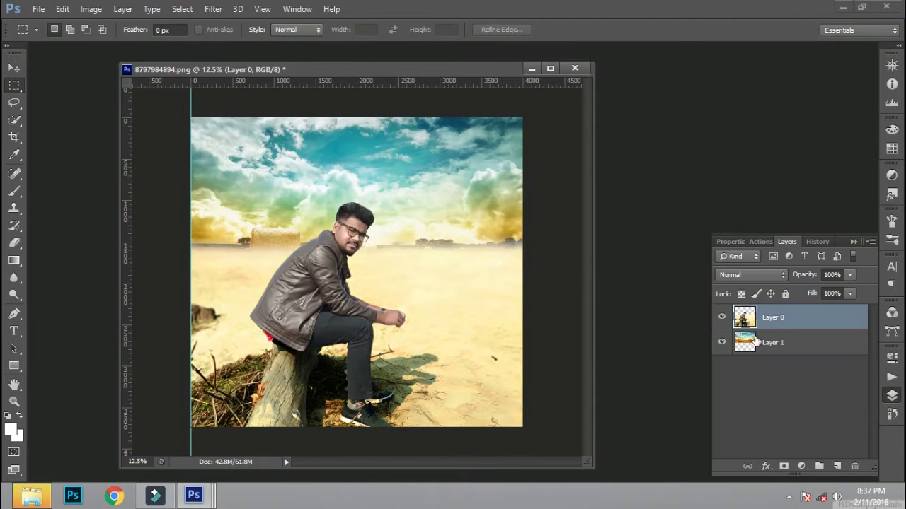
pyautogui.click(806, 342)
pyautogui.press('v')
pyautogui.moveTo(368, 286); pyautogui.dragTo(365, 314)
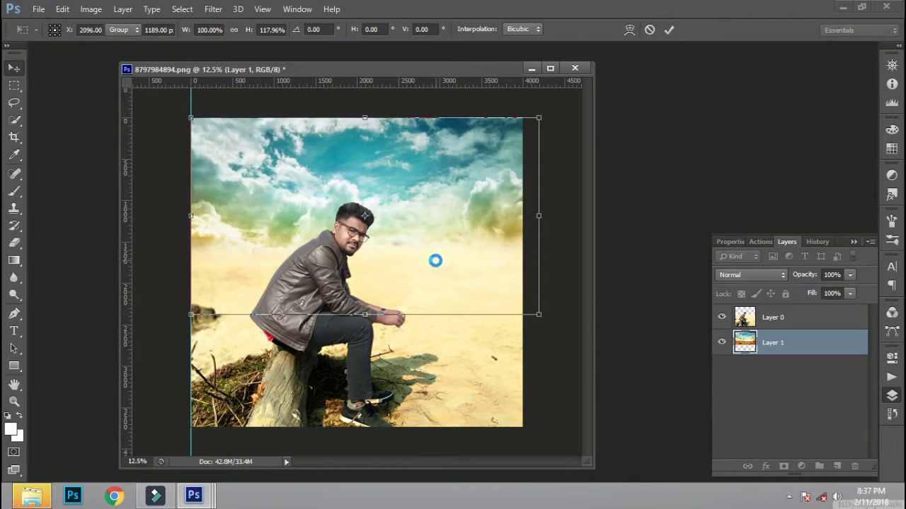
pyautogui.click(14, 85)
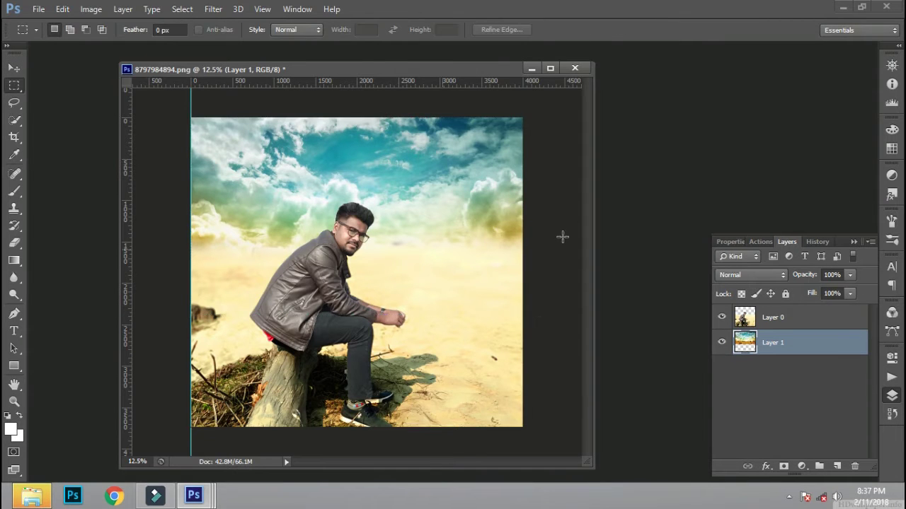
# Zoom in to inspect the man and jacket edge, zoom back out, and select Layer 0
pyautogui.hotkey('ctrl', '-')
pyautogui.hotkey('ctrl', '+')
pyautogui.hotkey('ctrl', '+')
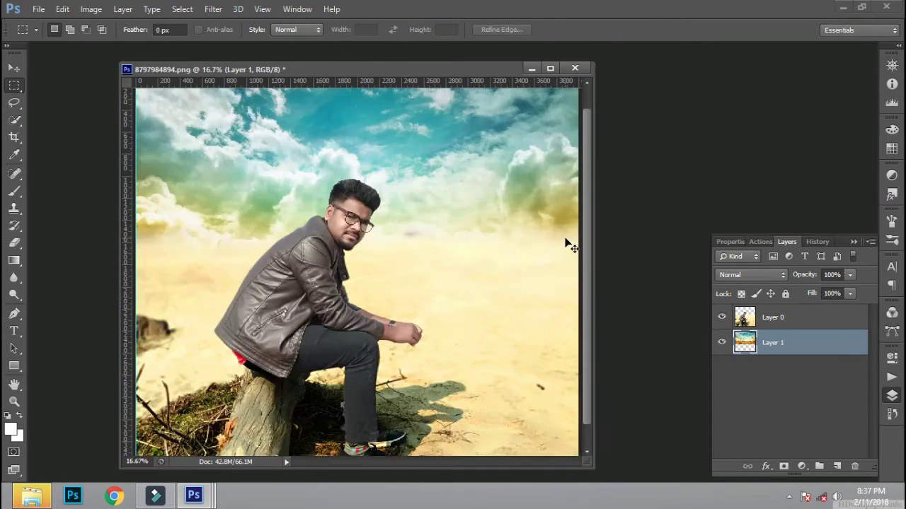
pyautogui.moveTo(541, 236); pyautogui.dragTo(389, 204)
pyautogui.hotkey('ctrl', '-')
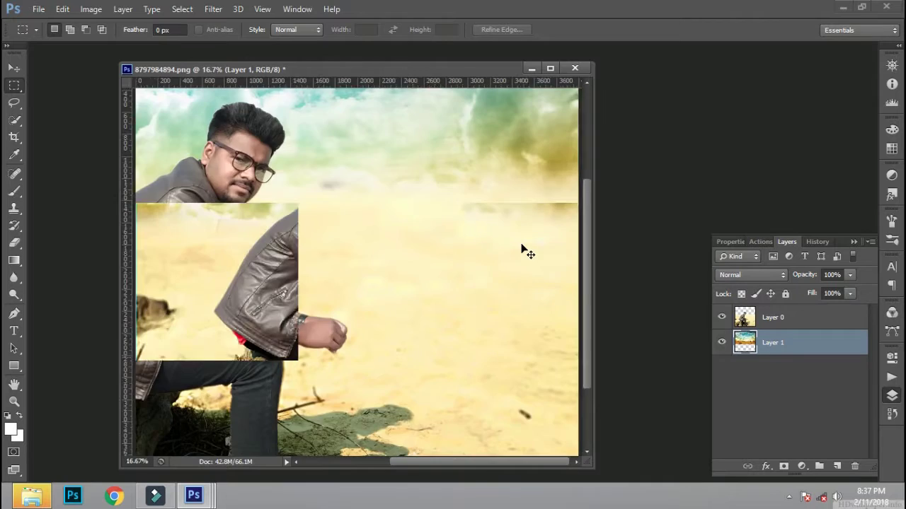
pyautogui.hotkey('ctrl', '-')
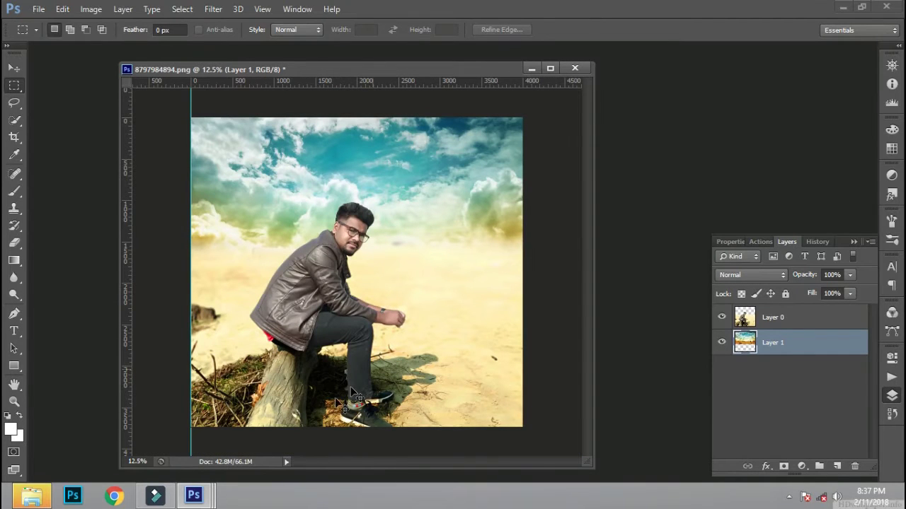
pyautogui.click(321, 400)
pyautogui.click(321, 399)
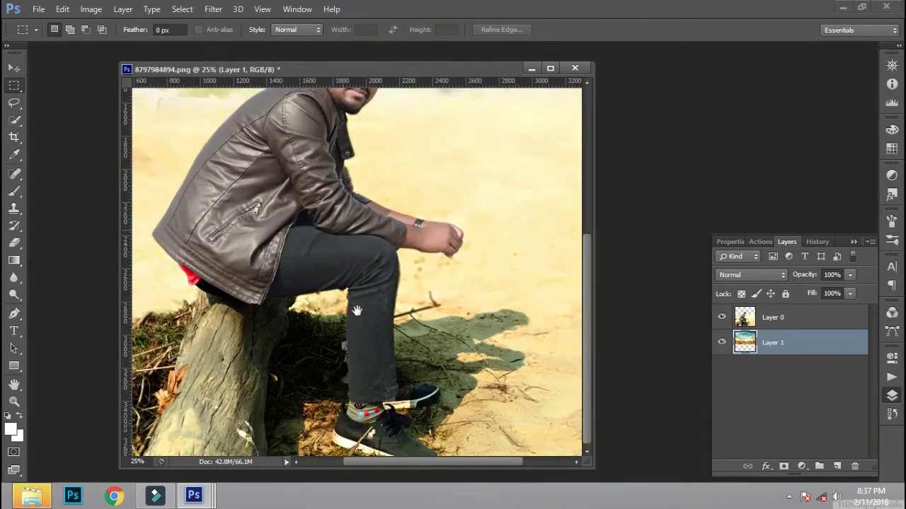
pyautogui.click(209, 368)
pyautogui.click(209, 369)
pyautogui.click(233, 386)
pyautogui.keyDown('alt'); pyautogui.keyDown('space'); pyautogui.click(207, 354); pyautogui.keyUp('space'); pyautogui.keyUp('alt')
pyautogui.keyDown('alt'); pyautogui.keyDown('space'); pyautogui.click(209, 347); pyautogui.keyUp('space'); pyautogui.keyUp('alt')
pyautogui.keyDown('alt'); pyautogui.keyDown('space'); pyautogui.click(212, 334); pyautogui.keyUp('space'); pyautogui.keyUp('alt')
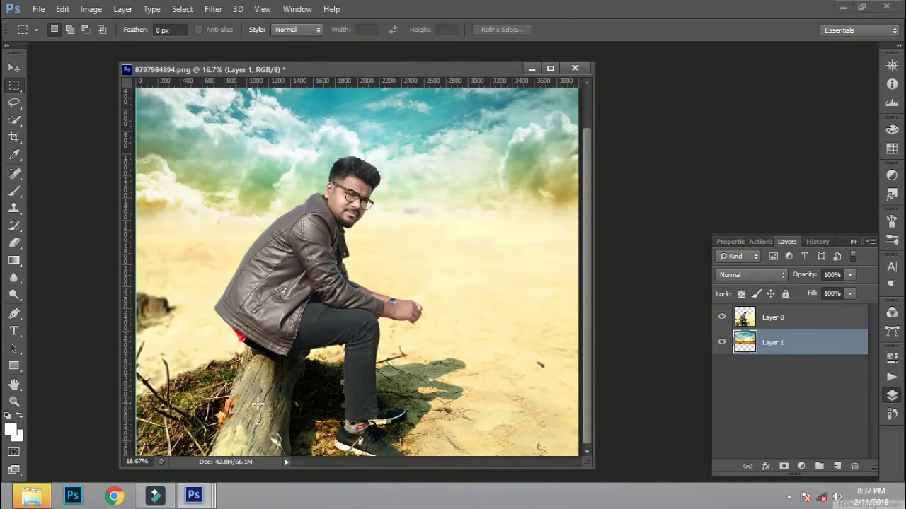
pyautogui.click(14, 121)
# Quick-select the stump under the man, trimming its left edge and adding its upper-left edge
pyautogui.hotkey('alt', ']')
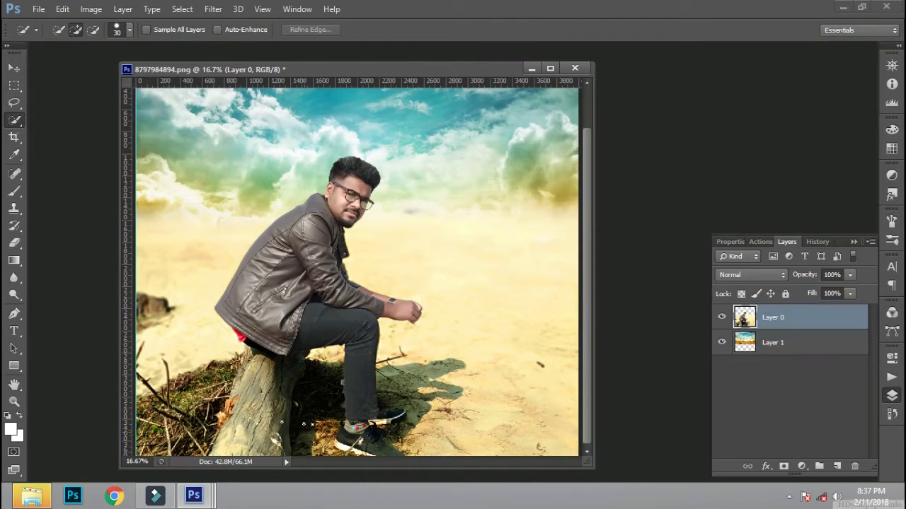
pyautogui.moveTo(257, 383)
pyautogui.mouseDown()
pyautogui.moveTo(283, 419)
pyautogui.moveTo(268, 374)
pyautogui.moveTo(281, 437)
pyautogui.mouseUp()
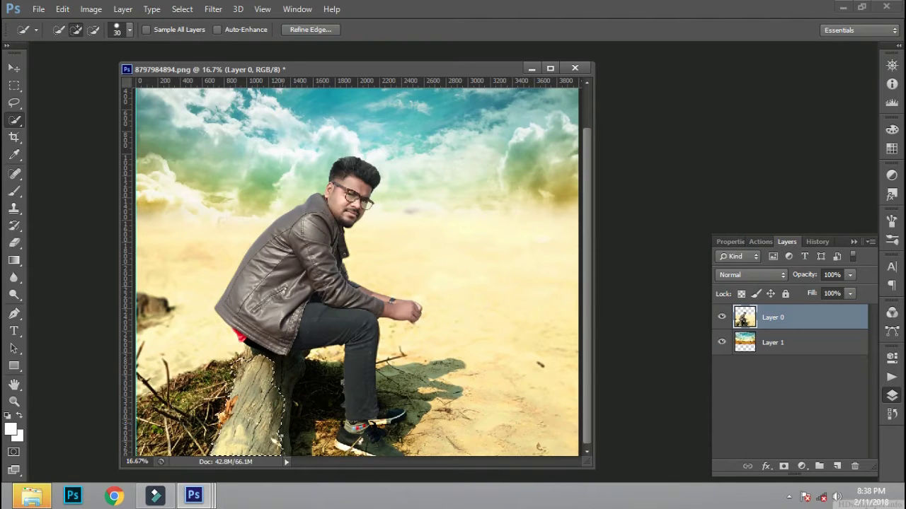
pyautogui.hotkey('ctrl', 'space')
pyautogui.keyDown('ctrl'); pyautogui.click(299, 377); pyautogui.keyUp('ctrl')
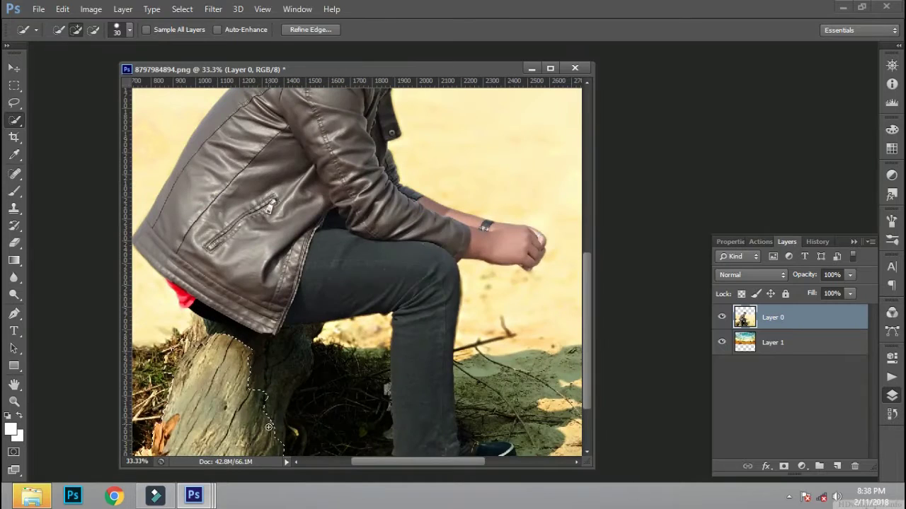
pyautogui.press('alt')
pyautogui.moveTo(166, 371); pyautogui.dragTo(202, 394)
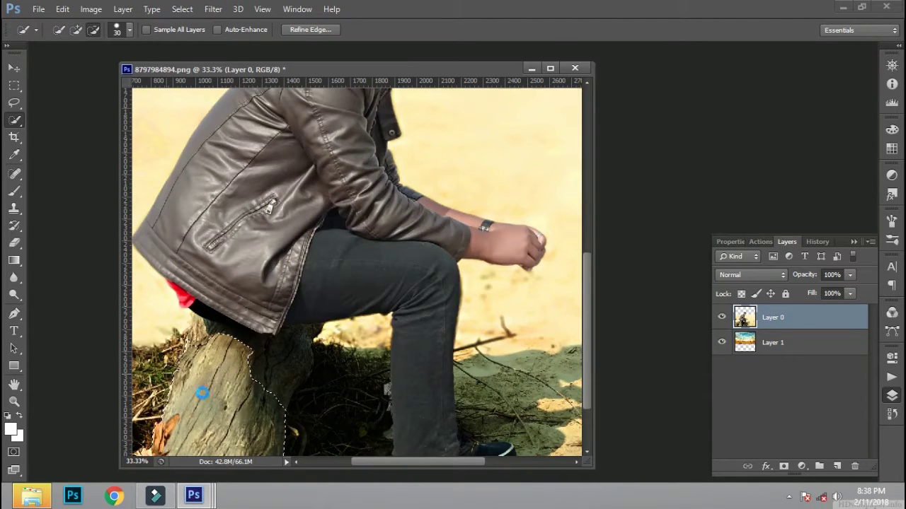
pyautogui.click(199, 371)
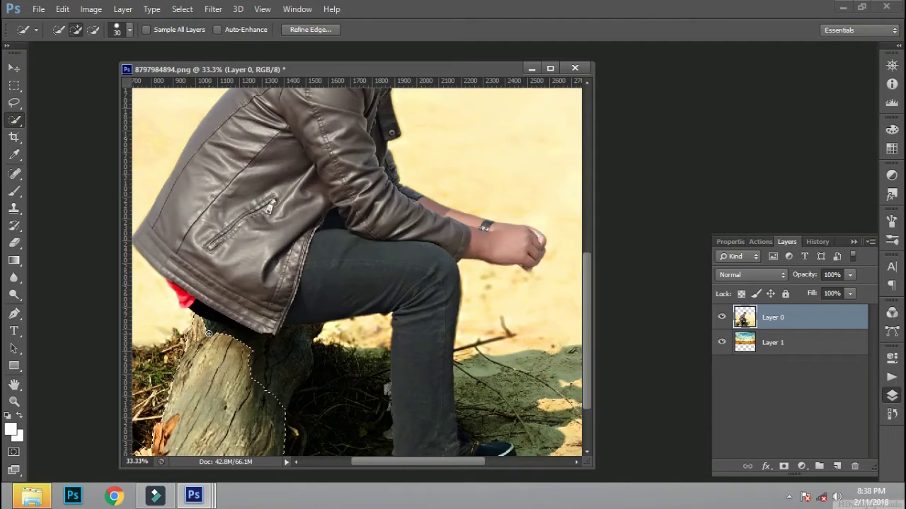
pyautogui.hotkey('ctrl', '-')
pyautogui.hotkey('ctrl', '-')
pyautogui.hotkey('ctrl', '-')
pyautogui.hotkey('ctrl', '-')
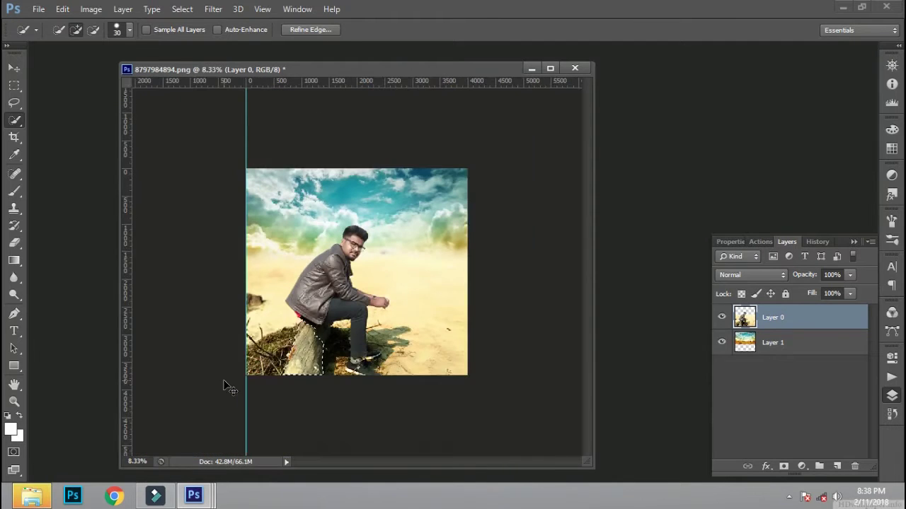
# In the Filter Gallery, try Artistic > Poster Edges with higher edge thickness and intensity
pyautogui.click(213, 9)
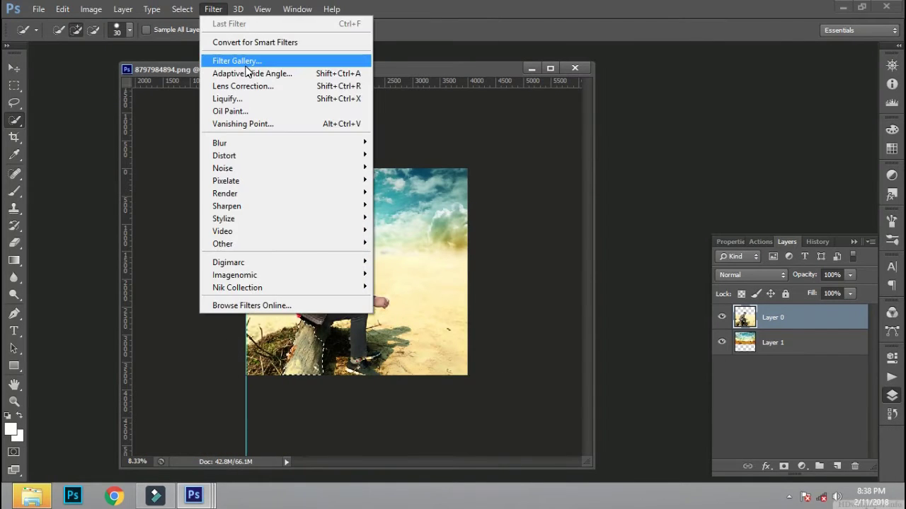
pyautogui.click(246, 64)
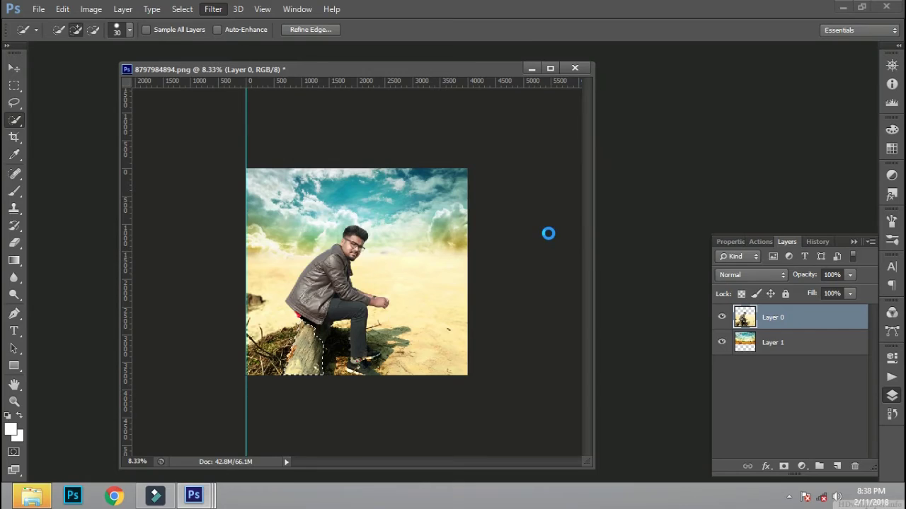
pyautogui.hotkey('ctrl', '-')
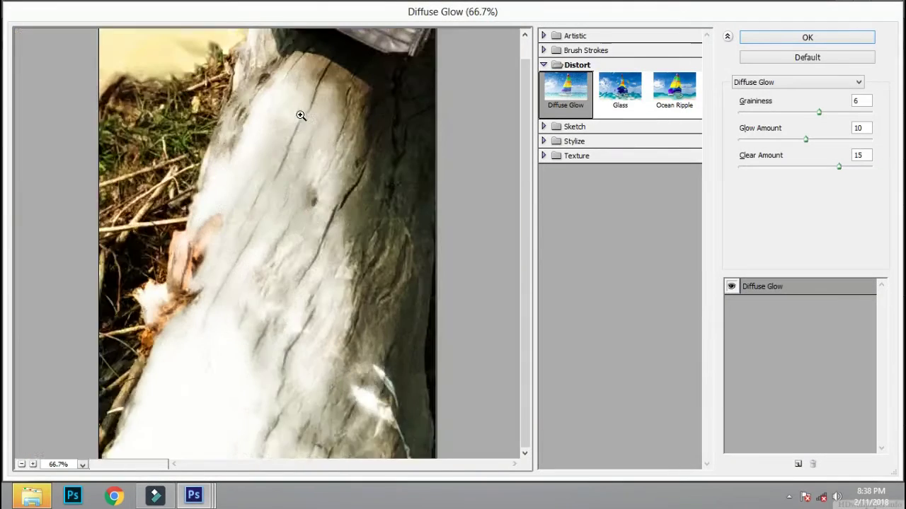
pyautogui.hotkey('ctrl', '-')
pyautogui.click(556, 65)
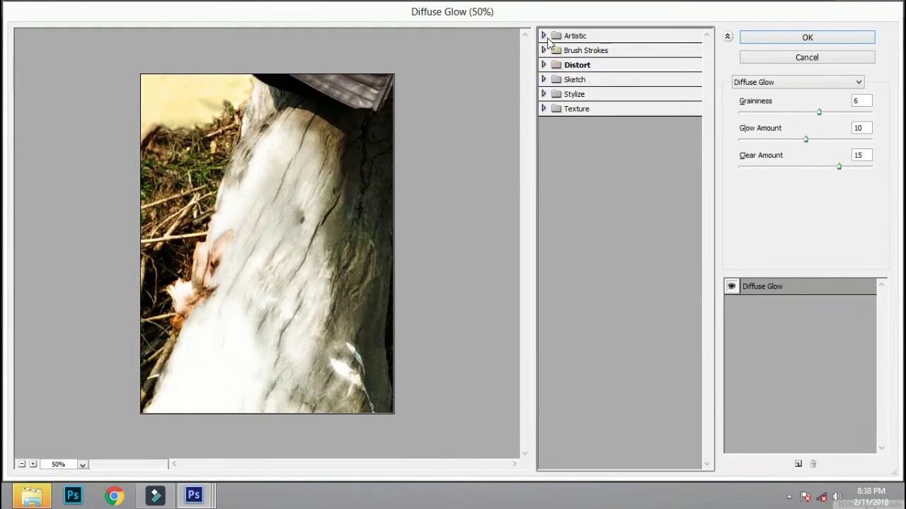
pyautogui.click(546, 36)
pyautogui.click(565, 202)
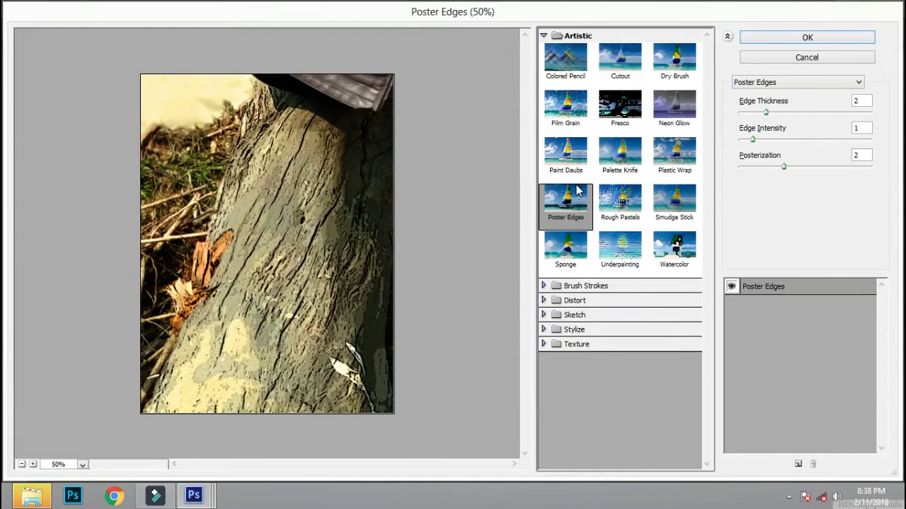
pyautogui.moveTo(815, 114); pyautogui.dragTo(845, 111)
pyautogui.moveTo(808, 139)
pyautogui.mouseDown()
pyautogui.moveTo(844, 139)
pyautogui.moveTo(829, 168)
pyautogui.moveTo(863, 168)
pyautogui.mouseUp()
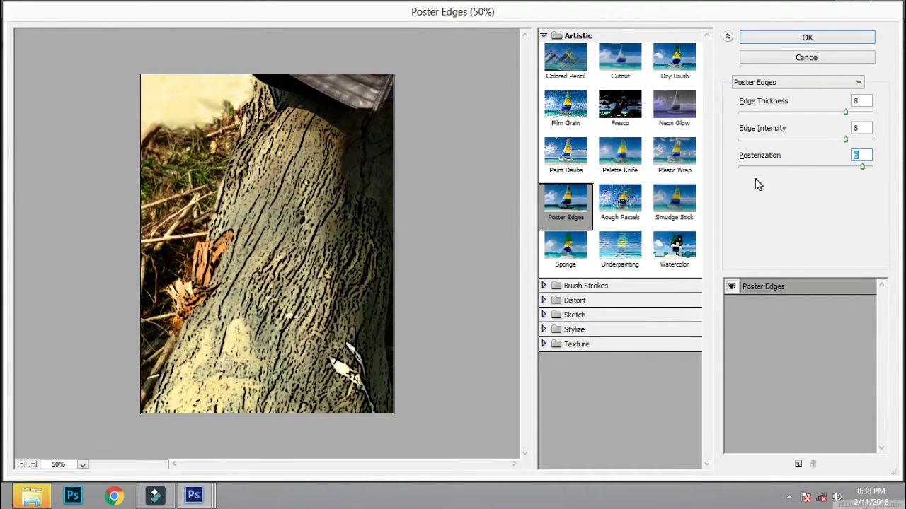
pyautogui.click(738, 167)
# Compare Fresco, Palette Knife, Watercolor, Neon Glow and other filters, then apply Poster Edges
pyautogui.click(621, 111)
pyautogui.click(674, 150)
pyautogui.click(620, 150)
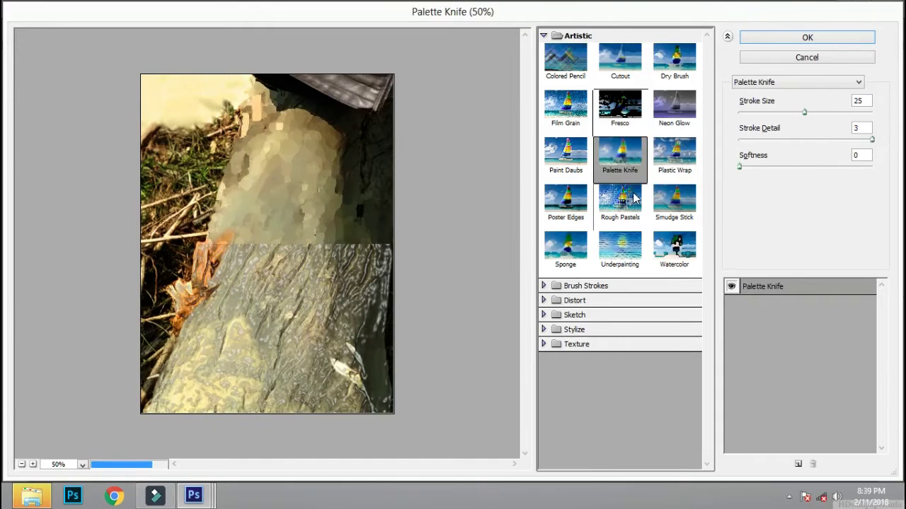
pyautogui.click(600, 200)
pyautogui.click(566, 201)
pyautogui.click(565, 152)
pyautogui.click(566, 201)
pyautogui.click(674, 237)
pyautogui.click(675, 106)
pyautogui.click(674, 60)
pyautogui.click(619, 74)
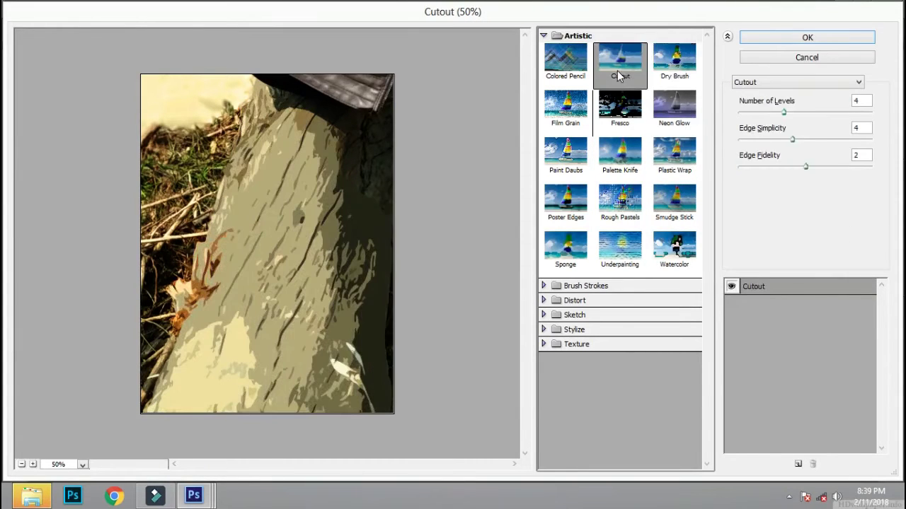
pyautogui.click(564, 189)
pyautogui.click(800, 37)
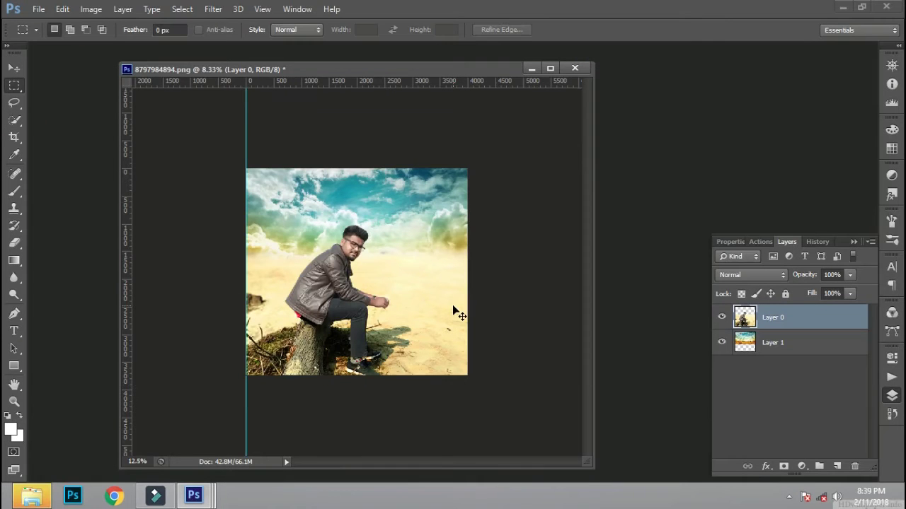
pyautogui.scroll(1, 457, 314)
pyautogui.scroll(1, 456, 313)
pyautogui.scroll(1, 456, 313)
pyautogui.moveTo(372, 360); pyautogui.dragTo(324, 304)
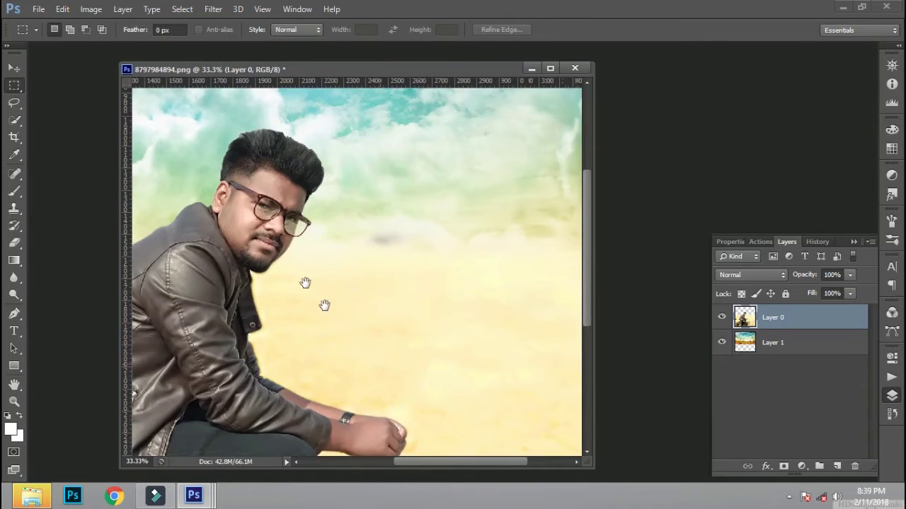
pyautogui.moveTo(326, 344); pyautogui.dragTo(329, 265)
pyautogui.moveTo(392, 417)
pyautogui.mouseDown()
pyautogui.moveTo(396, 227)
pyautogui.moveTo(469, 269)
pyautogui.mouseUp()
pyautogui.moveTo(141, 325)
pyautogui.mouseDown()
pyautogui.moveTo(207, 327)
pyautogui.moveTo(297, 305)
pyautogui.mouseUp()
pyautogui.moveTo(318, 177); pyautogui.dragTo(247, 343)
pyautogui.moveTo(241, 184); pyautogui.dragTo(221, 224)
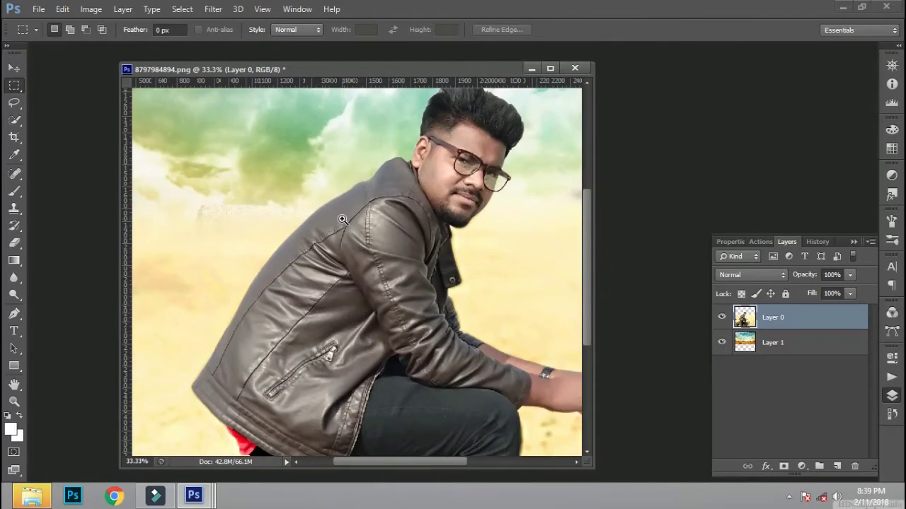
pyautogui.keyDown('ctrl'); pyautogui.click(260, 226); pyautogui.keyUp('ctrl')
pyautogui.keyDown('ctrl'); pyautogui.click(260, 227); pyautogui.keyUp('ctrl')
pyautogui.moveTo(460, 114); pyautogui.dragTo(385, 240)
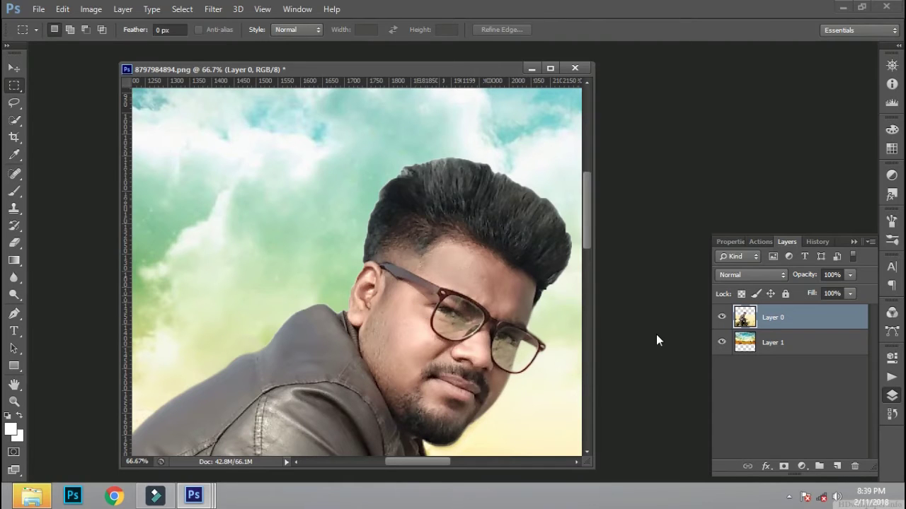
pyautogui.hotkey('ctrl', '-')
pyautogui.hotkey('ctrl', '-')
pyautogui.hotkey('ctrl', '-')
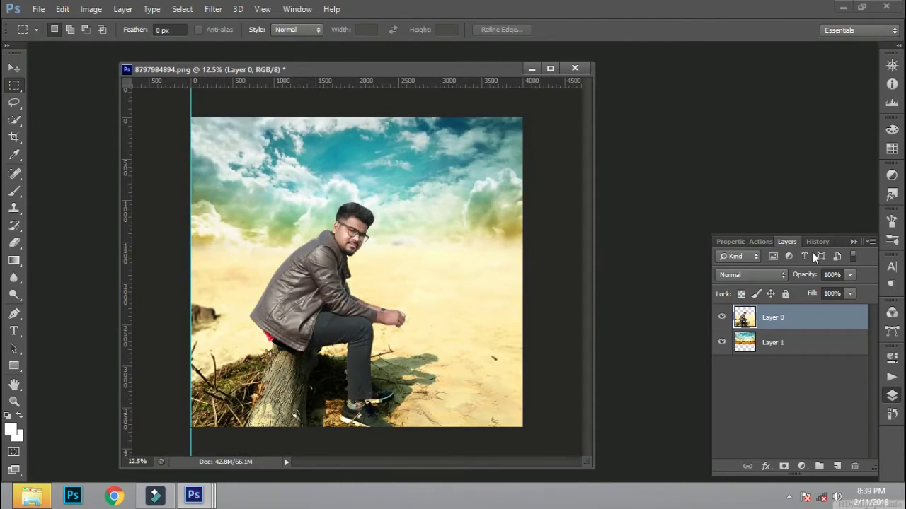
pyautogui.click(818, 241)
pyautogui.click(764, 436)
pyautogui.click(763, 451)
pyautogui.scroll(1, 355, 235)
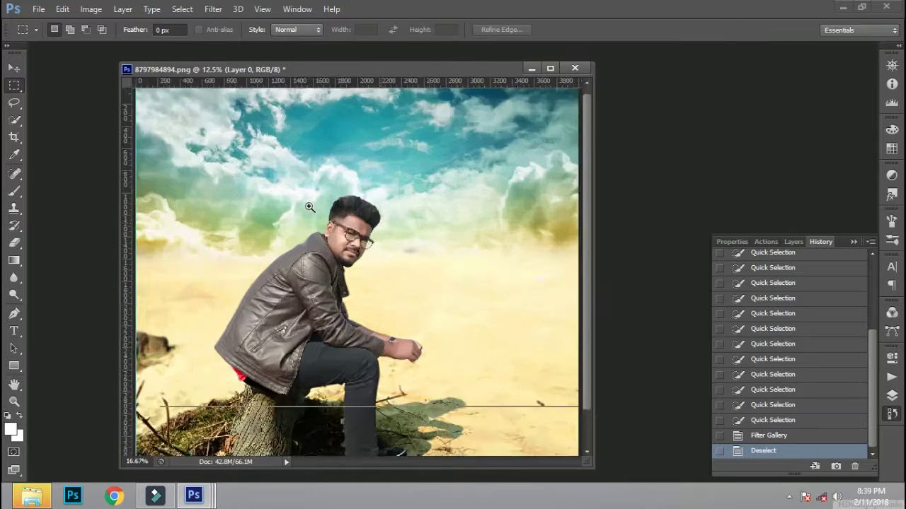
pyautogui.scroll(3, 355, 235)
pyautogui.click(787, 241)
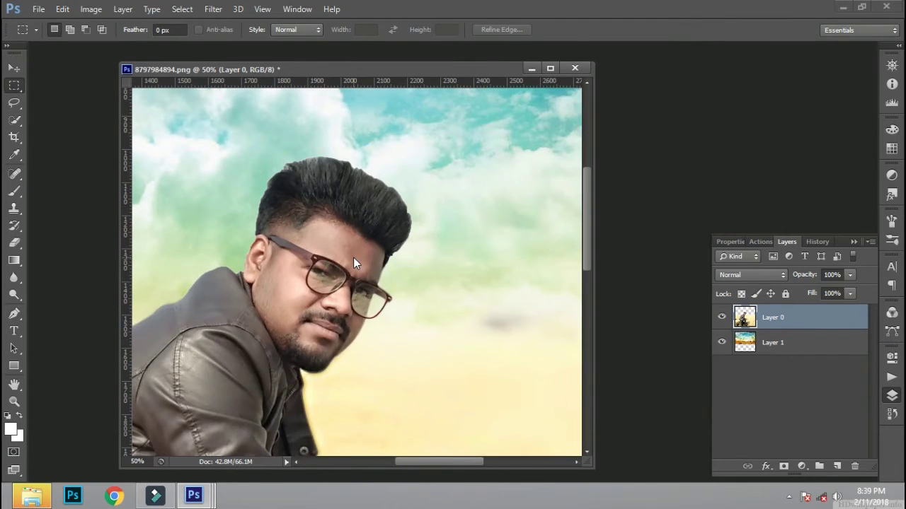
pyautogui.hotkey('shift', 'ctrl', 'x')
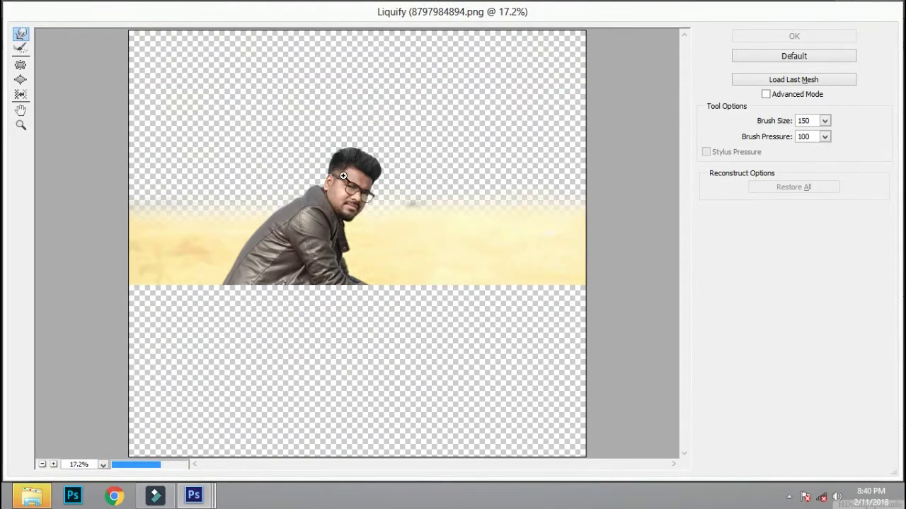
# Forward-warp the hair's top-left, top and right edges up and outward, then apply Liquify
pyautogui.scroll(2, 343, 175)
pyautogui.scroll(1, 326, 283)
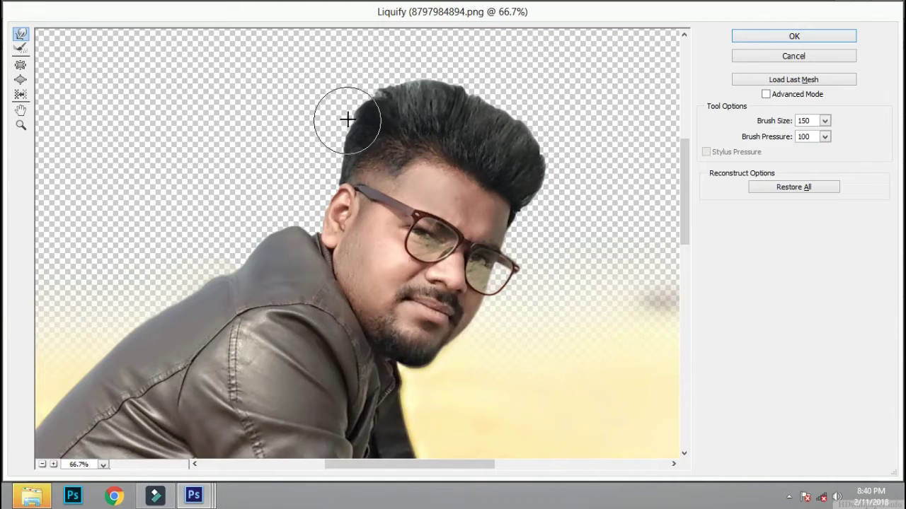
pyautogui.moveTo(337, 141)
pyautogui.mouseDown()
pyautogui.moveTo(374, 95)
pyautogui.moveTo(469, 108)
pyautogui.mouseUp()
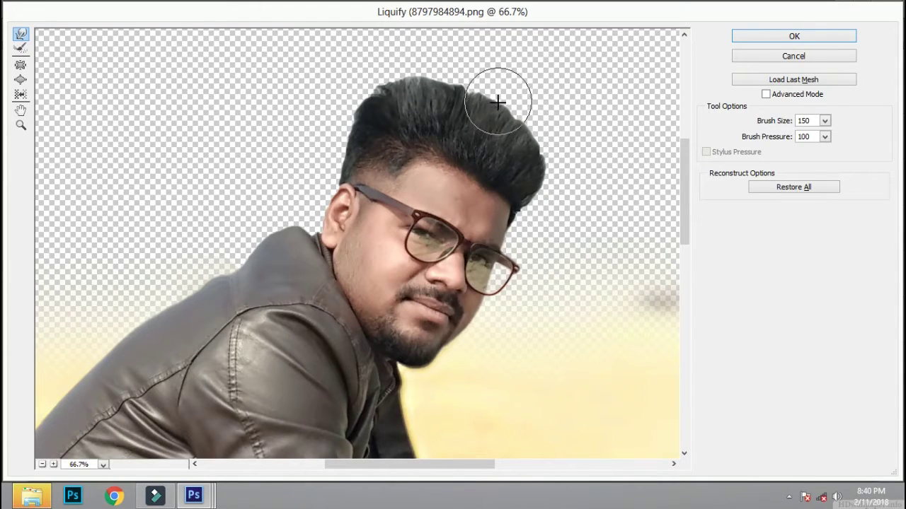
pyautogui.moveTo(438, 83); pyautogui.dragTo(460, 85)
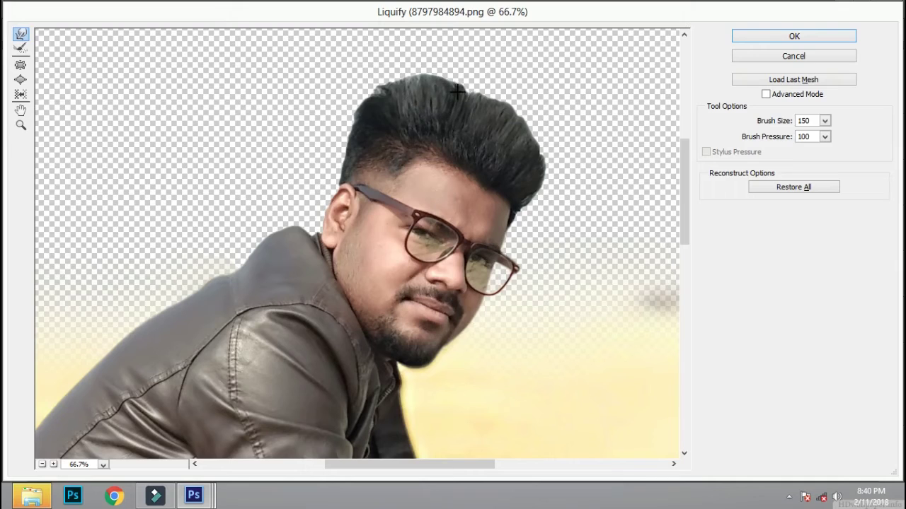
pyautogui.moveTo(541, 159); pyautogui.dragTo(534, 143)
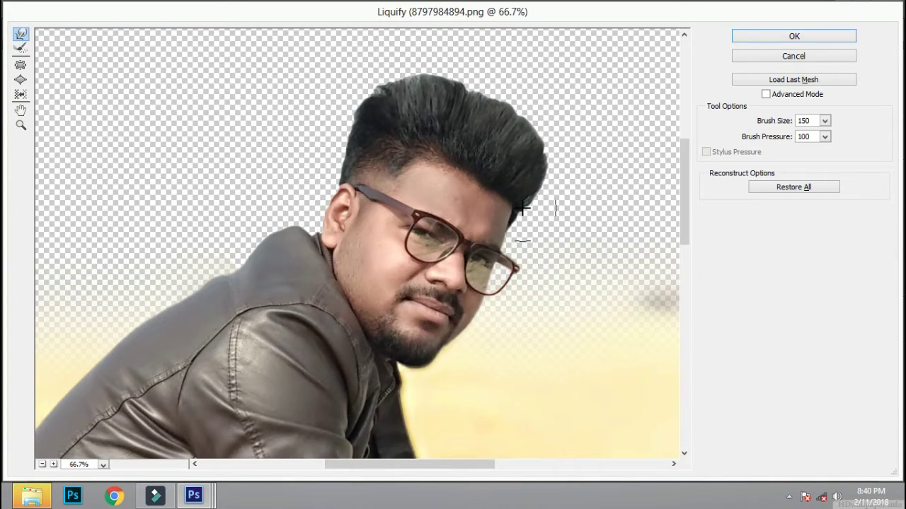
pyautogui.moveTo(370, 91)
pyautogui.mouseDown()
pyautogui.moveTo(414, 64)
pyautogui.moveTo(372, 74)
pyautogui.mouseUp()
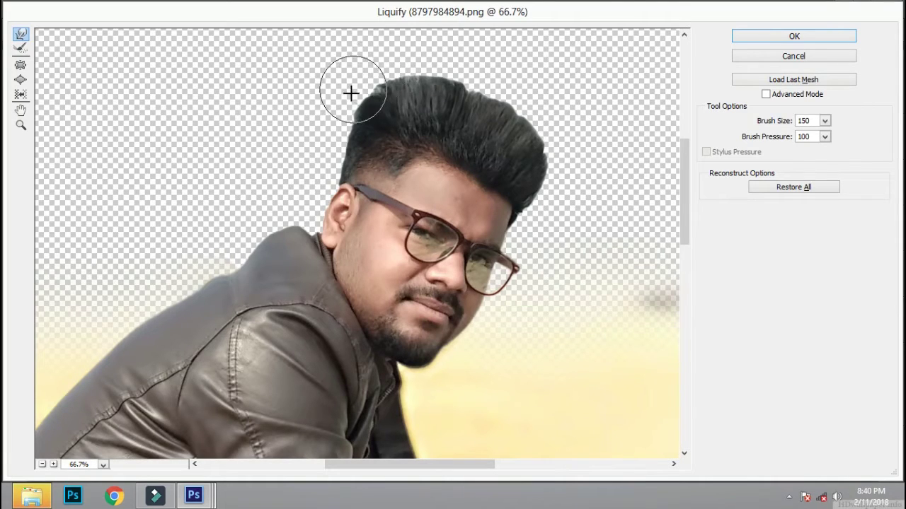
pyautogui.click(796, 41)
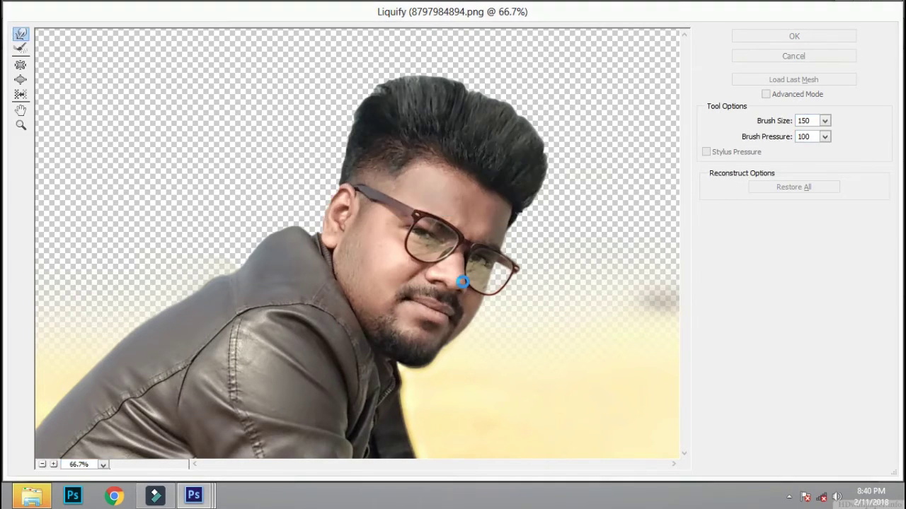
pyautogui.hotkey('ctrl', '-')
pyautogui.hotkey('ctrl', '-')
pyautogui.hotkey('ctrl', '-')
pyautogui.hotkey('ctrl', '-')
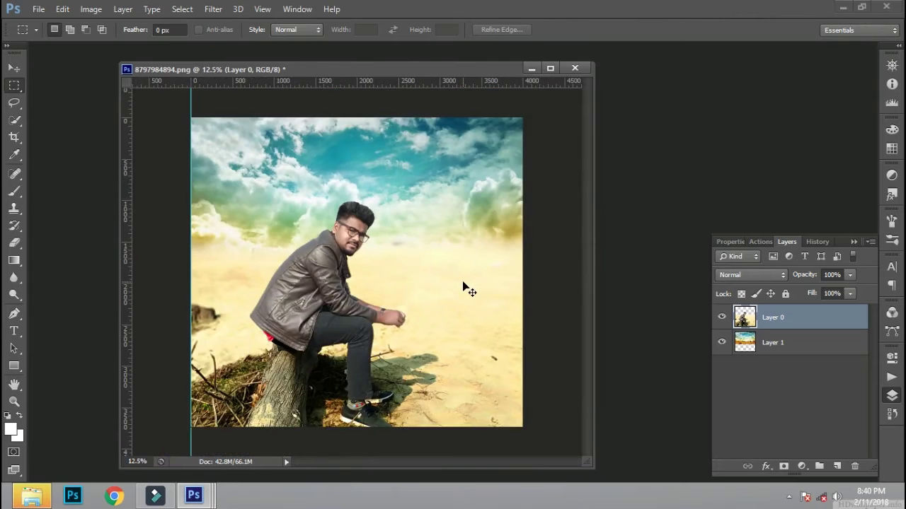
pyautogui.hotkey('ctrl', '+')
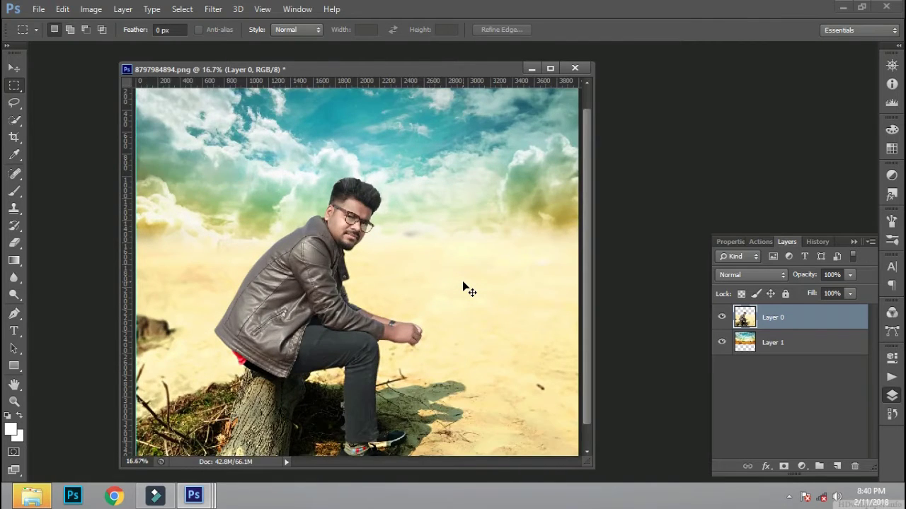
pyautogui.hotkey('ctrl', '-')
pyautogui.hotkey('ctrl', '-')
pyautogui.hotkey('ctrl', '+')
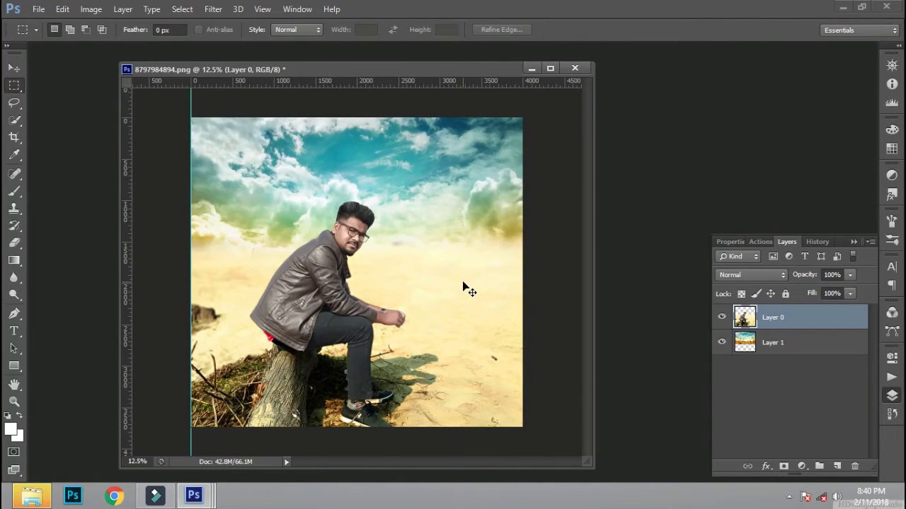
pyautogui.hotkey('ctrl', 'shift', 's')
pyautogui.click(447, 317)
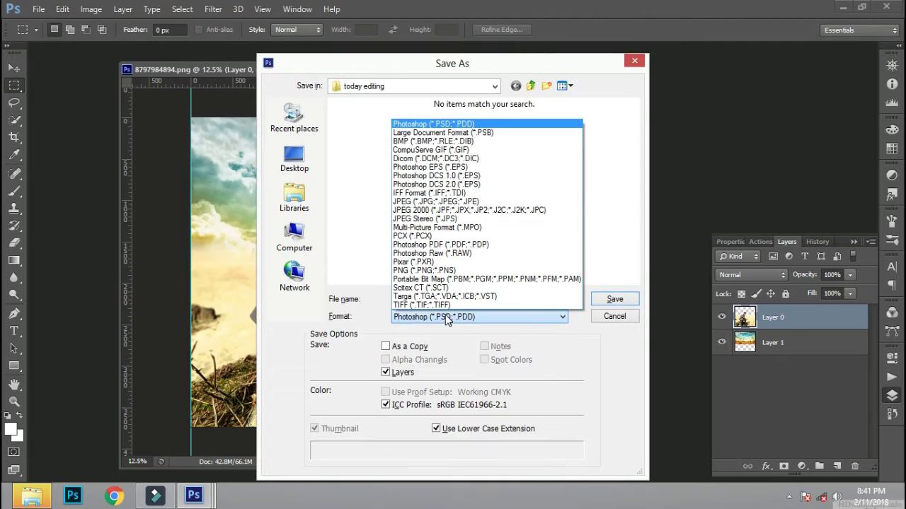
pyautogui.press('j')
pyautogui.press('Return')
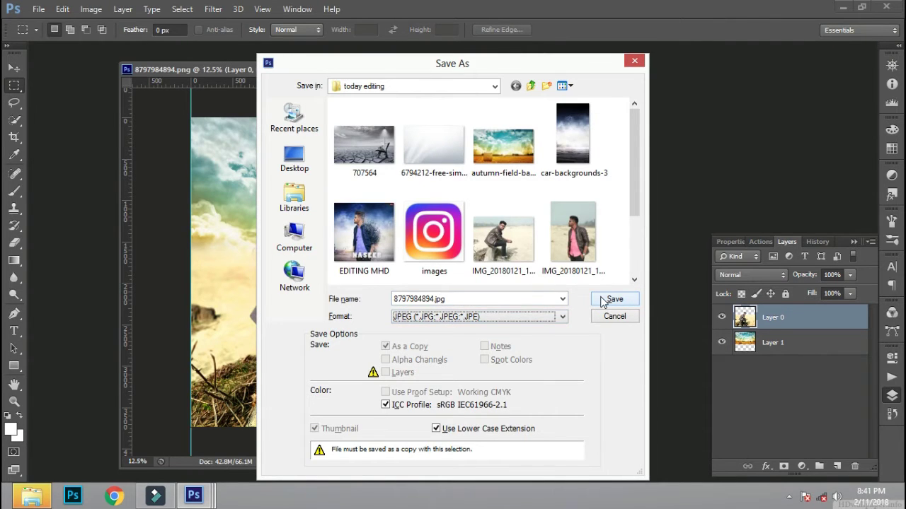
pyautogui.click(602, 300)
pyautogui.click(530, 121)
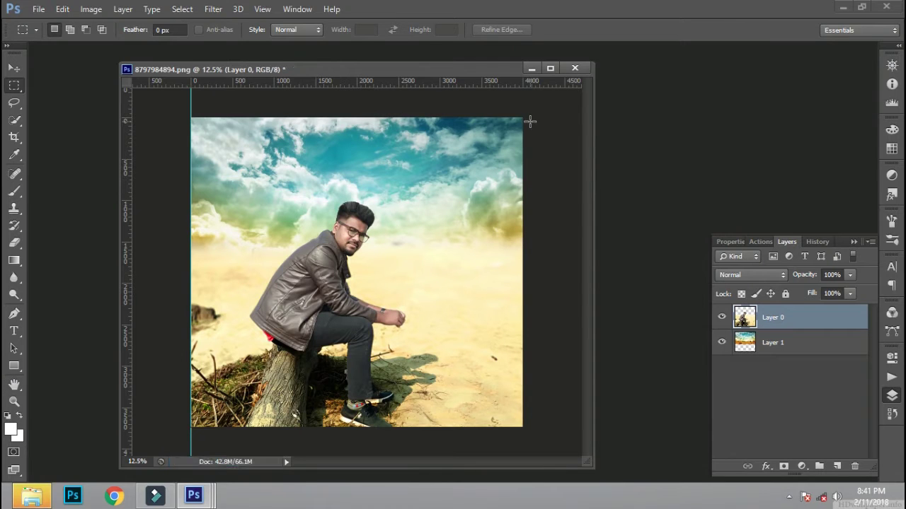
# Close the PNG document without saving and open the saved JPEG
pyautogui.click(578, 68)
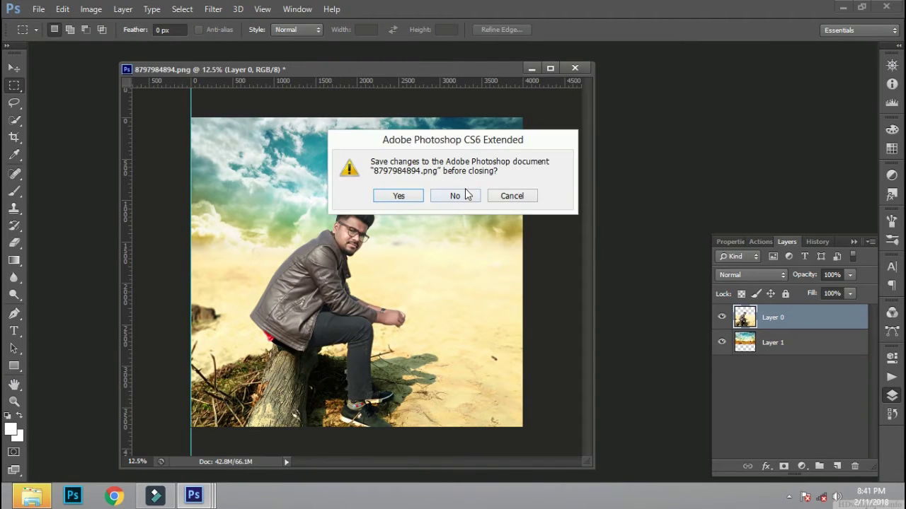
pyautogui.click(465, 196)
pyautogui.doubleClick(465, 200)
pyautogui.doubleClick(504, 143)
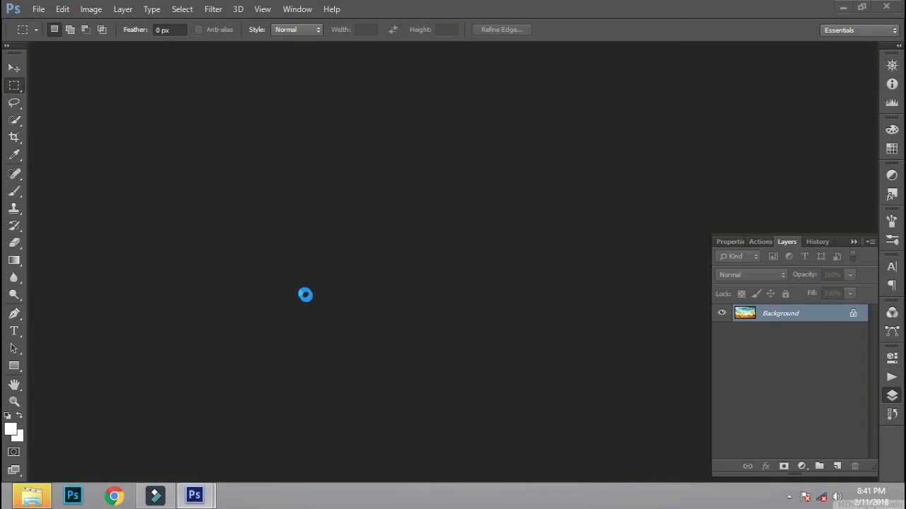
pyautogui.moveTo(382, 383); pyautogui.dragTo(511, 438)
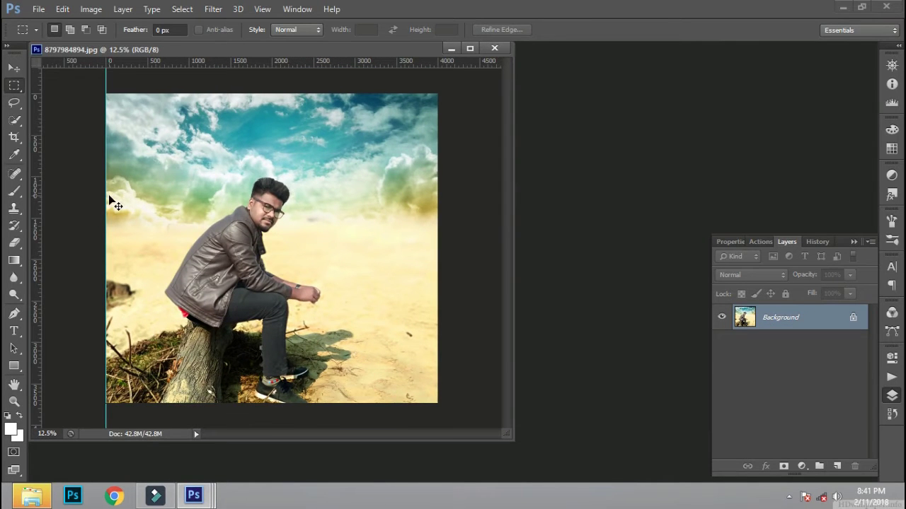
pyautogui.moveTo(107, 196); pyautogui.dragTo(63, 191)
pyautogui.hotkey('ctrl', '+')
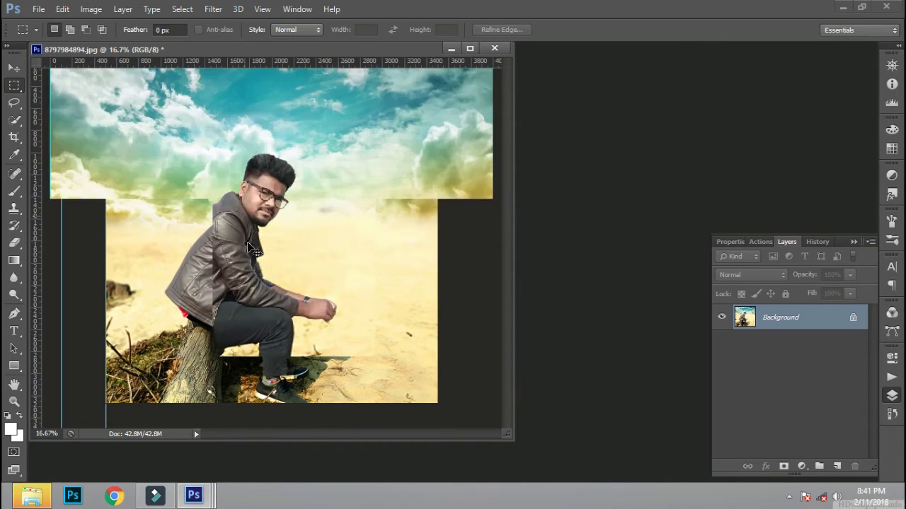
pyautogui.hotkey('ctrl', '-')
pyautogui.hotkey('ctrl', '-')
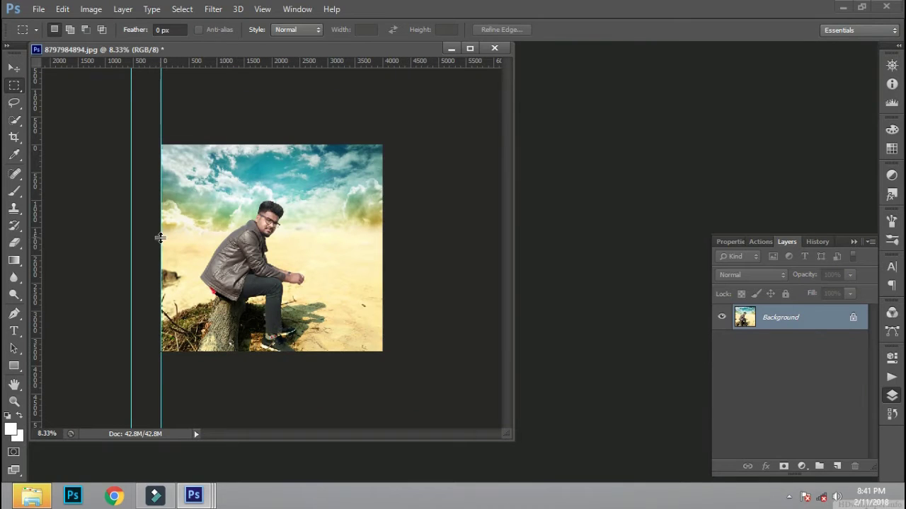
# Move the vertical guide off the image leftward and zoom in on the man's face
pyautogui.moveTo(161, 238); pyautogui.dragTo(240, 238)
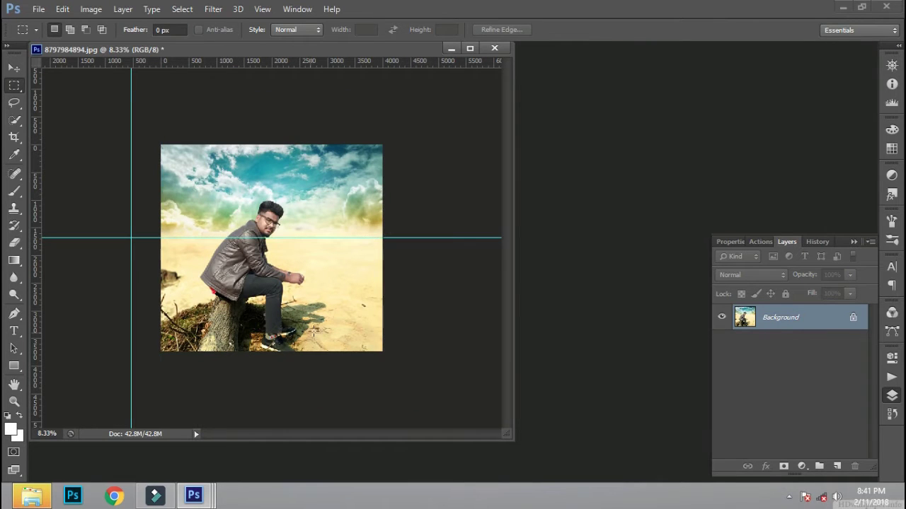
pyautogui.hotkey('ctrl', 'z')
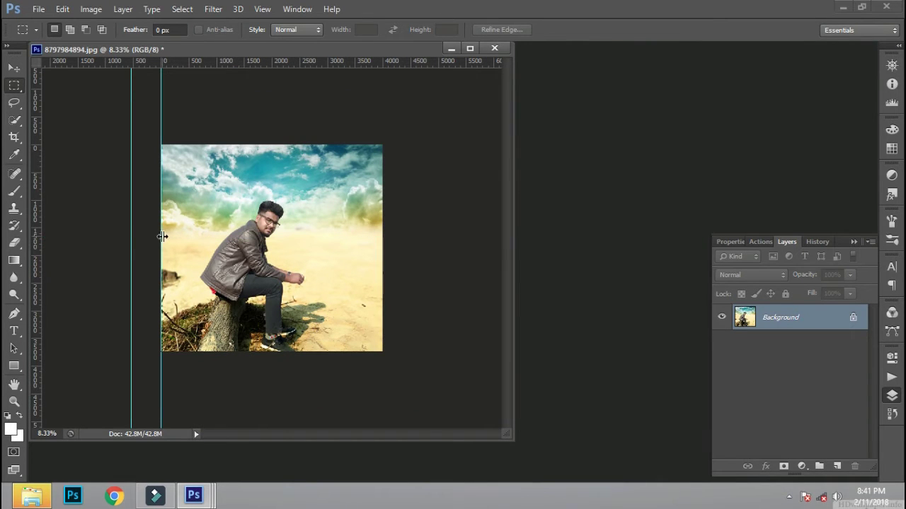
pyautogui.moveTo(162, 237); pyautogui.dragTo(133, 242)
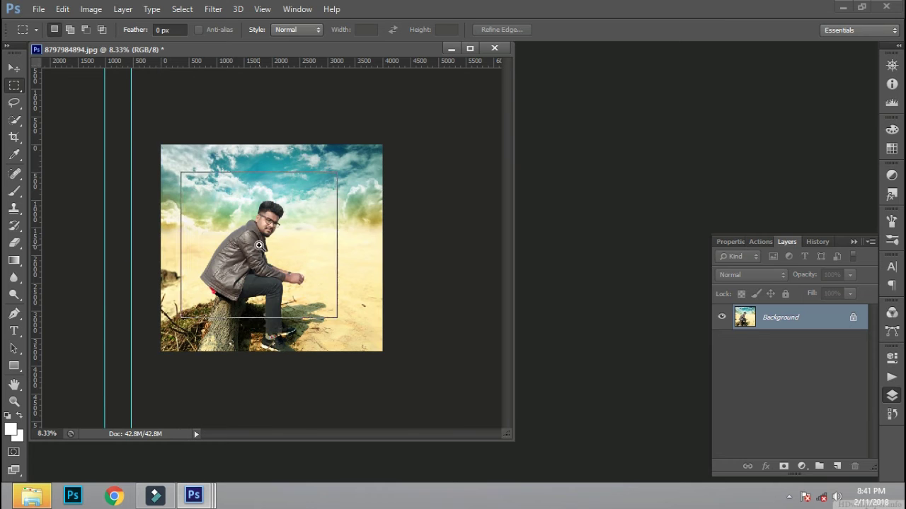
pyautogui.click(255, 237)
pyautogui.moveTo(257, 231); pyautogui.dragTo(332, 215)
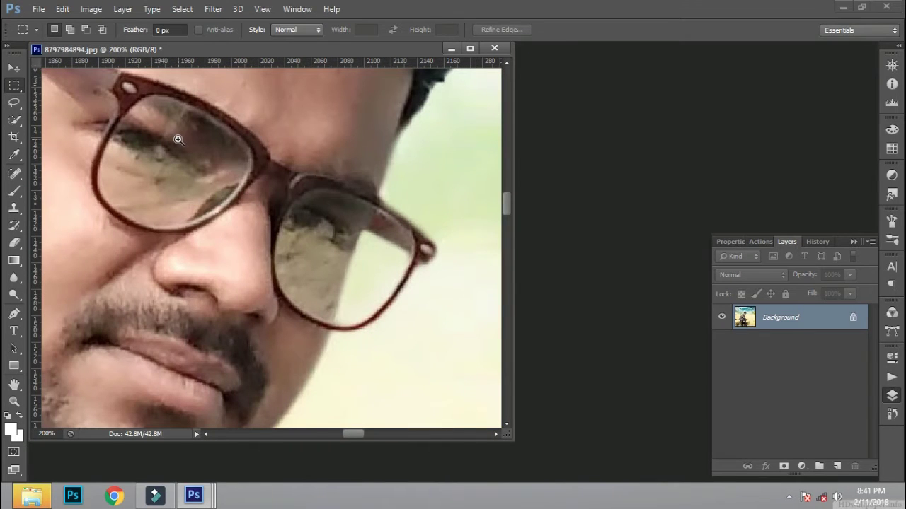
# Zoom into the left glasses lens, add an empty new layer, and pick the Eraser
pyautogui.click(179, 139)
pyautogui.moveTo(192, 146); pyautogui.dragTo(203, 170)
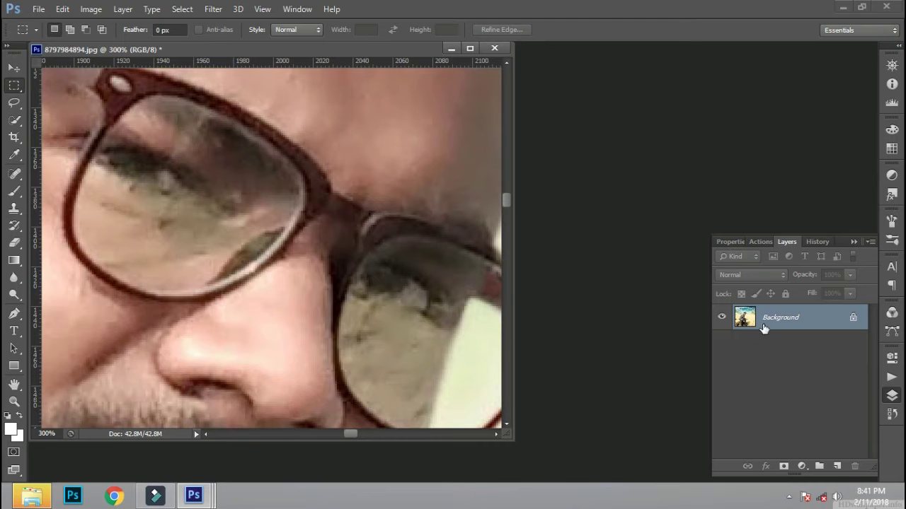
pyautogui.click(835, 466)
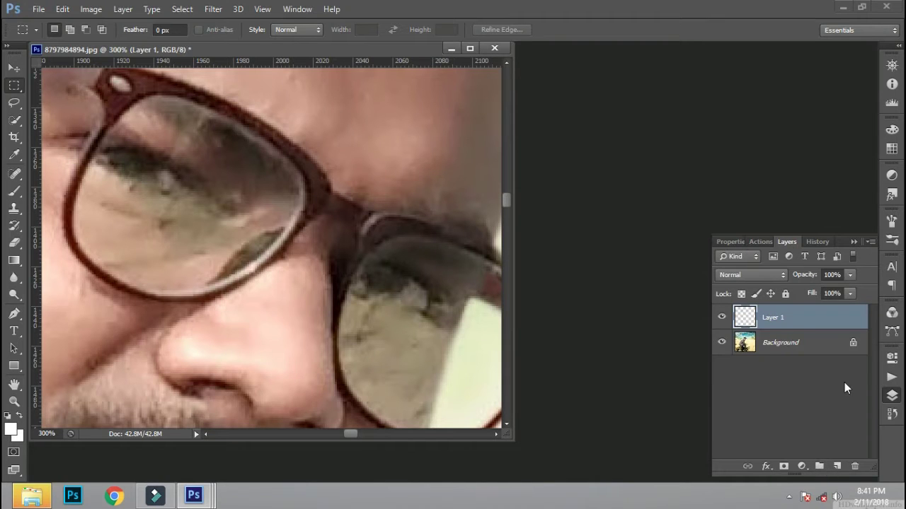
pyautogui.click(85, 216)
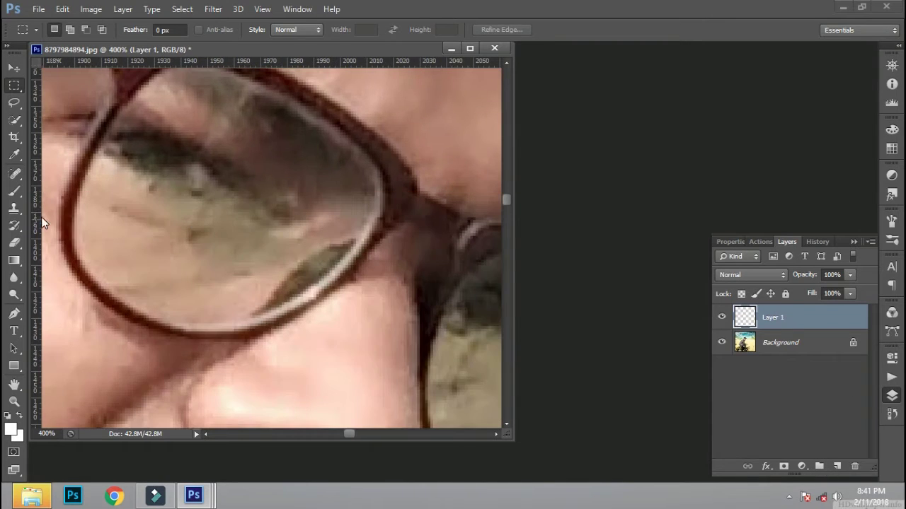
pyautogui.click(15, 241)
pyautogui.rightClick(218, 236)
pyautogui.press('Return')
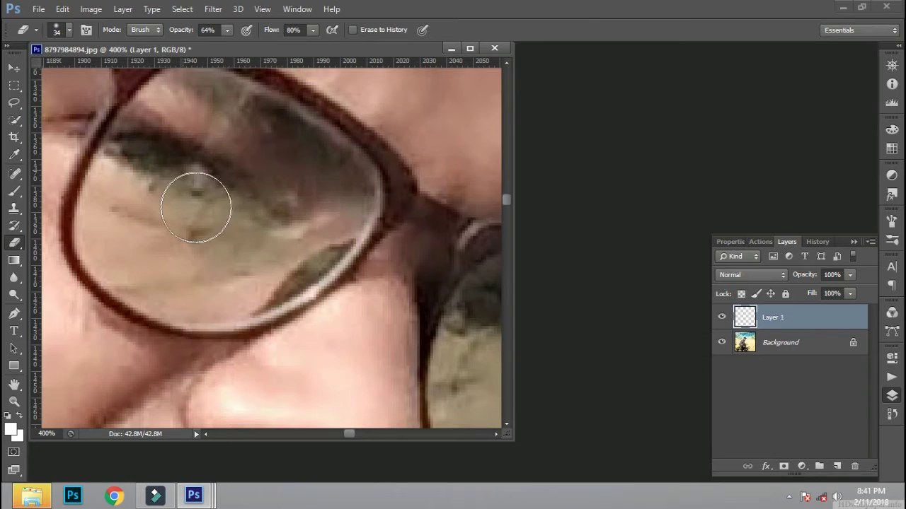
# On the photo layer, erase the left lens centre to white using 2 px and 39 px brushes
pyautogui.click(740, 342)
pyautogui.moveTo(218, 216)
pyautogui.mouseDown()
pyautogui.moveTo(182, 178)
pyautogui.moveTo(203, 189)
pyautogui.moveTo(265, 173)
pyautogui.mouseUp()
pyautogui.rightClick(211, 191)
pyautogui.press('Return')
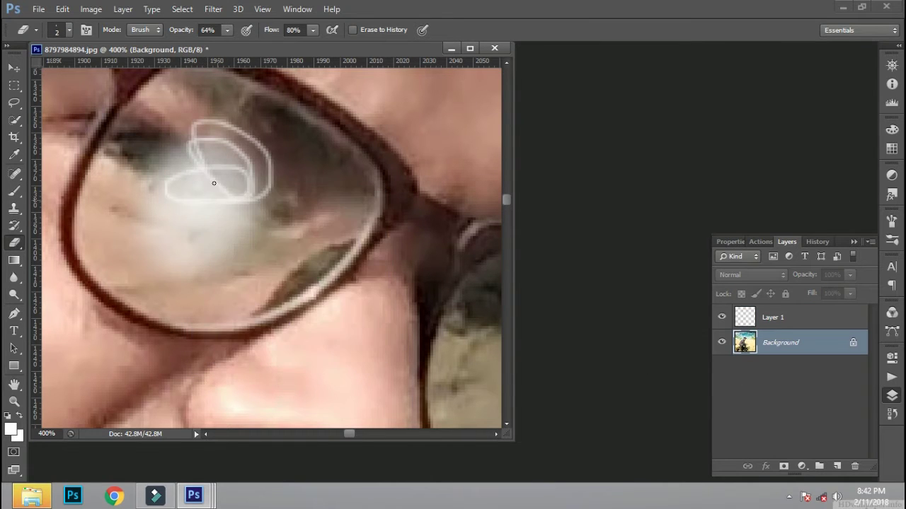
pyautogui.rightClick(218, 184)
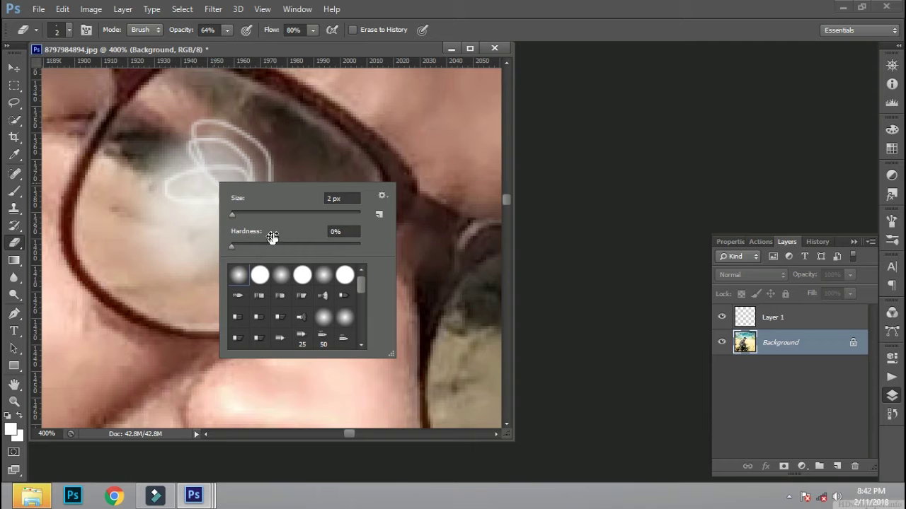
pyautogui.press('Return')
pyautogui.rightClick(212, 146)
pyautogui.moveTo(240, 178); pyautogui.dragTo(248, 178)
pyautogui.moveTo(177, 151); pyautogui.dragTo(225, 181)
# Set eraser opacity and flow to 100%, whiten the lens, then Magic Erase it transparent
pyautogui.moveTo(246, 48); pyautogui.dragTo(248, 46)
pyautogui.click(313, 30)
pyautogui.moveTo(315, 45); pyautogui.dragTo(329, 45)
pyautogui.moveTo(213, 170)
pyautogui.mouseDown()
pyautogui.moveTo(182, 192)
pyautogui.moveTo(223, 207)
pyautogui.moveTo(263, 182)
pyautogui.moveTo(208, 141)
pyautogui.mouseUp()
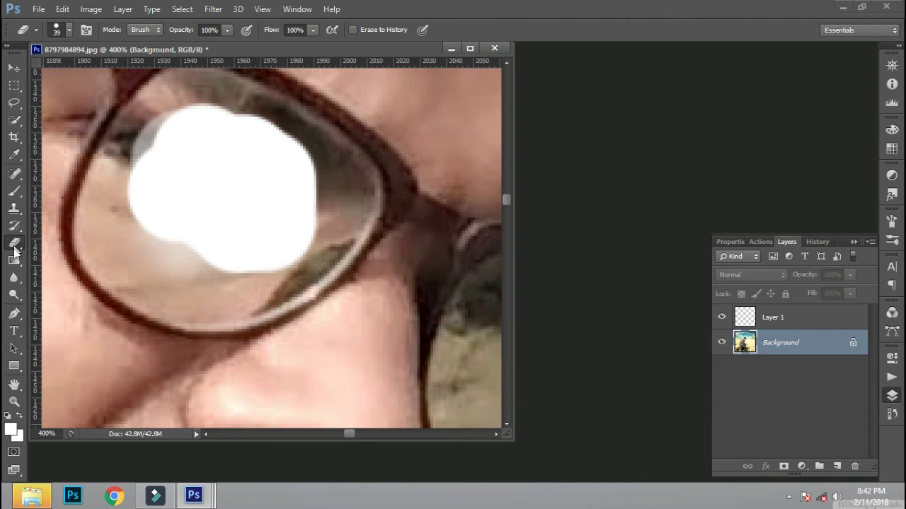
pyautogui.rightClick(16, 245)
pyautogui.click(50, 265)
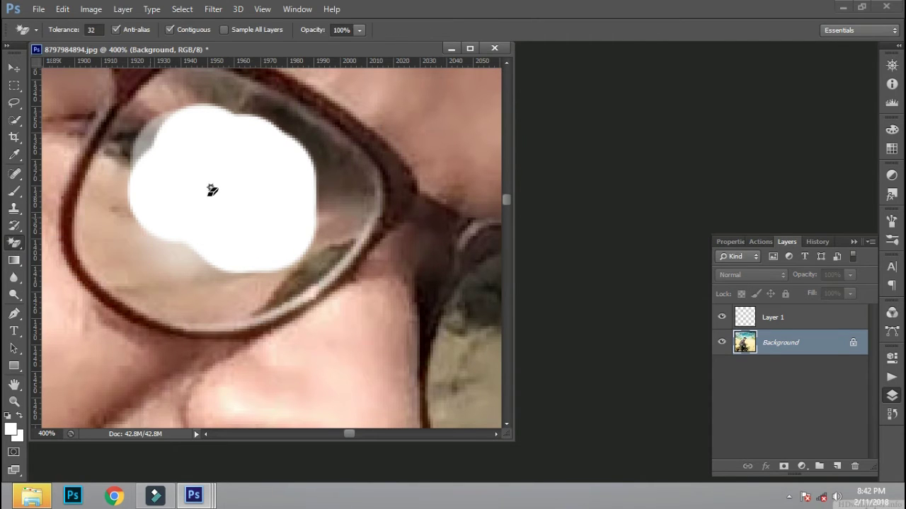
pyautogui.click(208, 197)
# Delete the empty extra layer, leaving only Layer 0
pyautogui.rightClick(747, 322)
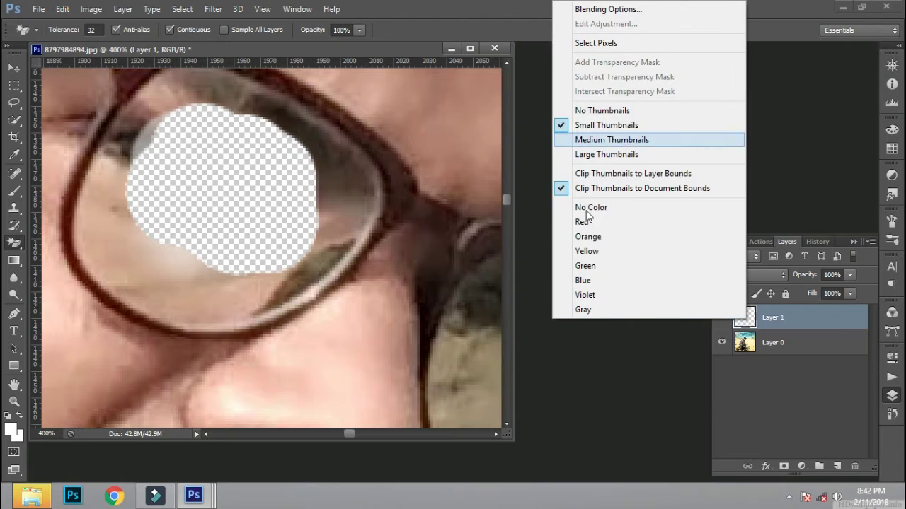
pyautogui.click(778, 320)
pyautogui.rightClick(777, 320)
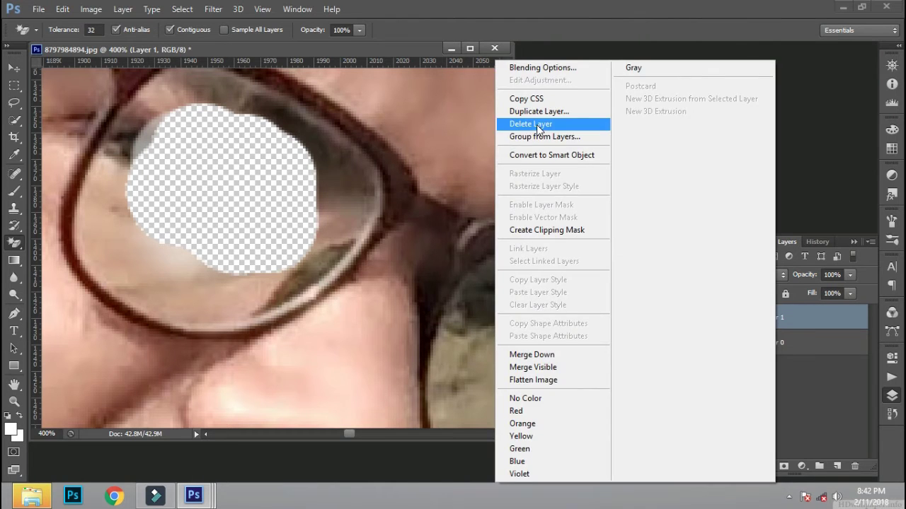
pyautogui.click(536, 125)
pyautogui.click(400, 195)
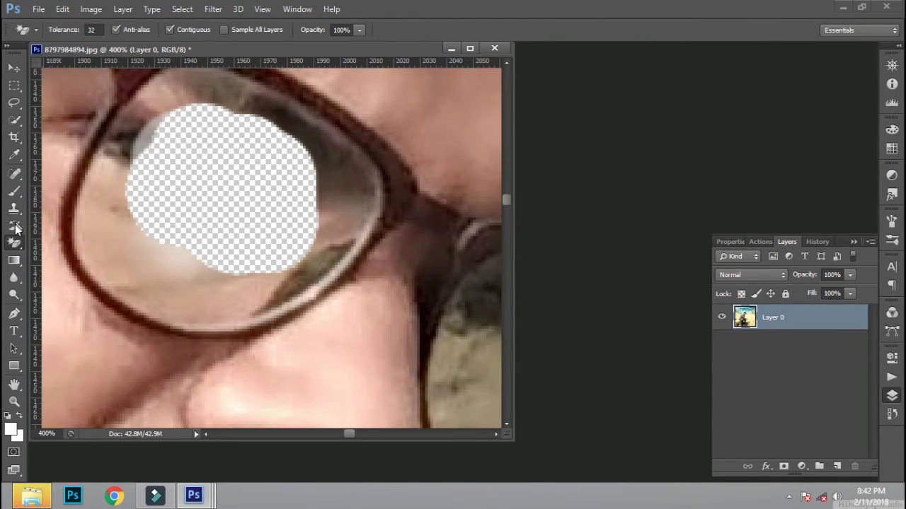
# With the normal Eraser, clear the rest of both glasses lenses to transparency
pyautogui.rightClick(15, 244)
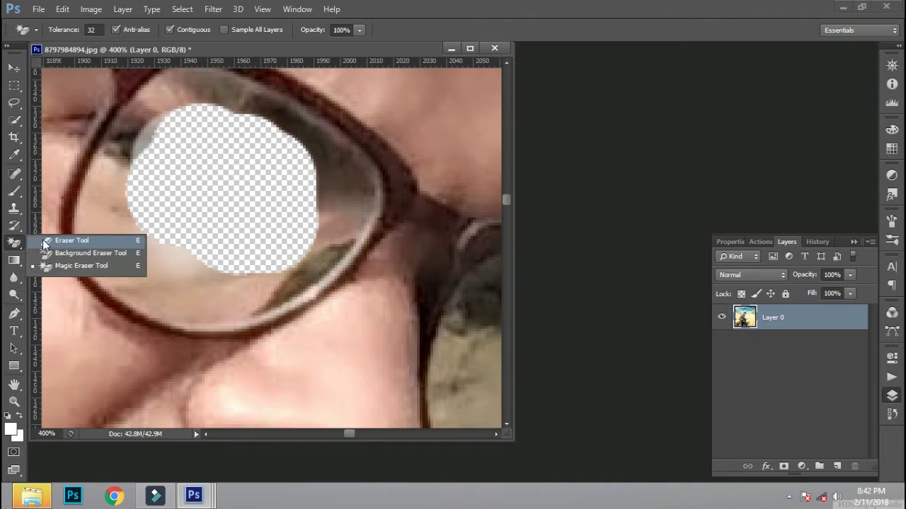
pyautogui.click(71, 237)
pyautogui.moveTo(148, 202)
pyautogui.mouseDown()
pyautogui.moveTo(131, 230)
pyautogui.moveTo(137, 239)
pyautogui.moveTo(212, 259)
pyautogui.moveTo(273, 239)
pyautogui.moveTo(322, 196)
pyautogui.moveTo(269, 269)
pyautogui.mouseUp()
pyautogui.scroll(3, 235, 265)
pyautogui.hscroll(-2, 234, 265)
pyautogui.moveTo(248, 204)
pyautogui.mouseDown()
pyautogui.moveTo(202, 243)
pyautogui.moveTo(196, 273)
pyautogui.mouseUp()
pyautogui.moveTo(265, 246)
pyautogui.mouseDown()
pyautogui.moveTo(269, 194)
pyautogui.moveTo(323, 238)
pyautogui.mouseUp()
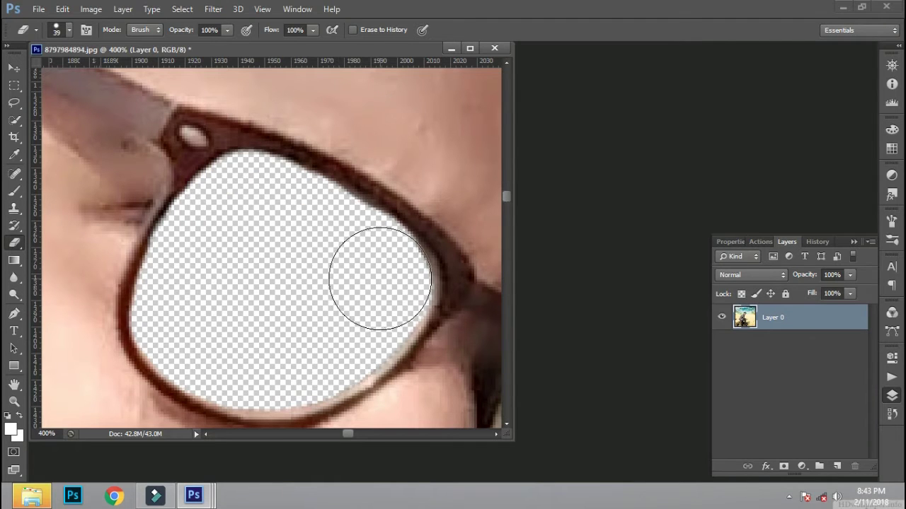
pyautogui.hscroll(2, 323, 228)
pyautogui.hscroll(3, 323, 228)
pyautogui.moveTo(257, 215)
pyautogui.mouseDown()
pyautogui.moveTo(346, 195)
pyautogui.moveTo(247, 146)
pyautogui.moveTo(335, 178)
pyautogui.moveTo(370, 208)
pyautogui.moveTo(342, 180)
pyautogui.moveTo(370, 215)
pyautogui.moveTo(313, 287)
pyautogui.moveTo(202, 238)
pyautogui.moveTo(219, 166)
pyautogui.moveTo(256, 174)
pyautogui.moveTo(273, 283)
pyautogui.moveTo(320, 305)
pyautogui.mouseUp()
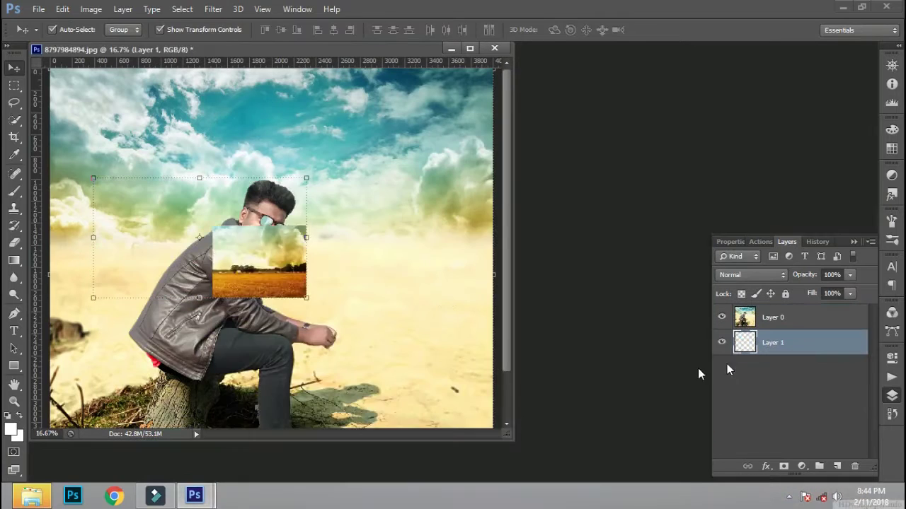
# Shrink the Layer 1 sky image to about 78% and move it behind the glasses
pyautogui.hotkey('ctrl', '+')
pyautogui.moveTo(471, 354); pyautogui.dragTo(372, 309)
pyautogui.moveTo(273, 150)
pyautogui.mouseDown()
pyautogui.moveTo(397, 150)
pyautogui.moveTo(359, 201)
pyautogui.mouseUp()
pyautogui.press('Return')
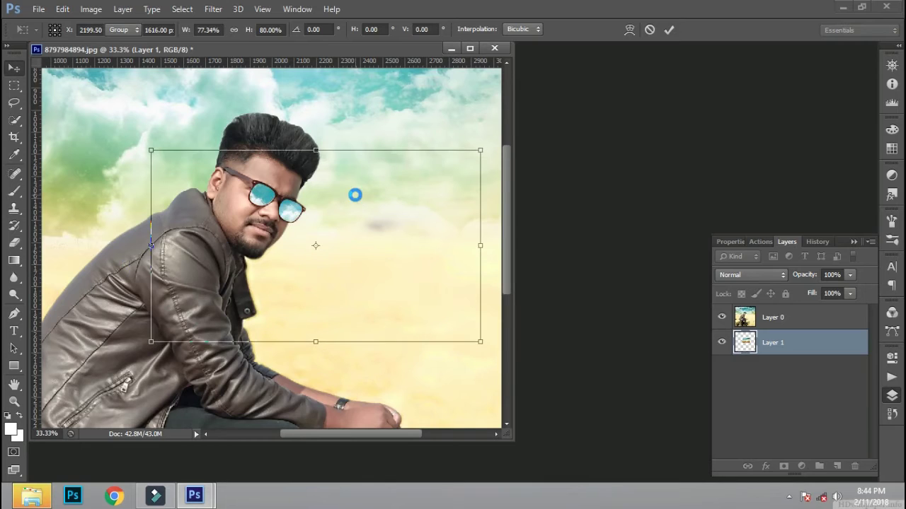
# Darken the sky image with a lowered RGB curve and reposition it behind the lenses
pyautogui.hotkey('ctrl', 'm')
pyautogui.moveTo(699, 211); pyautogui.dragTo(701, 237)
pyautogui.click(832, 99)
pyautogui.press('v')
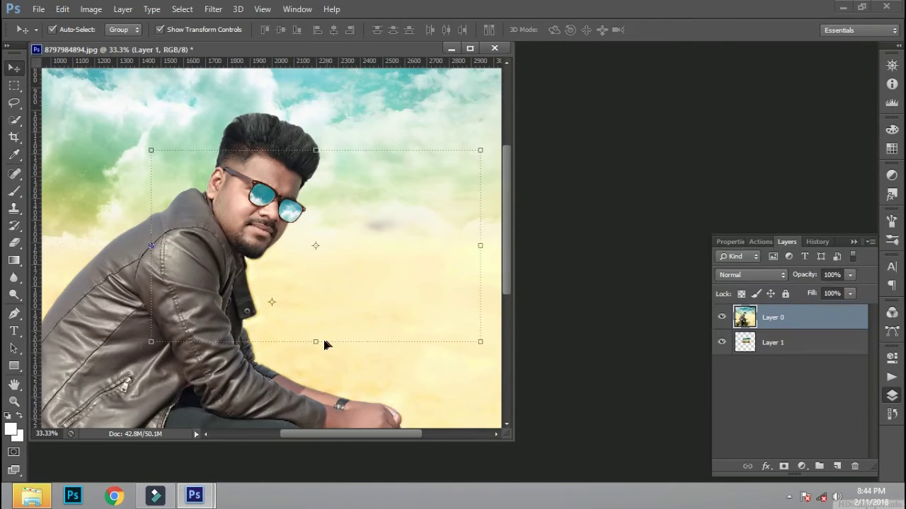
pyautogui.hotkey('ctrl', 't')
pyautogui.moveTo(283, 262); pyautogui.dragTo(320, 277)
pyautogui.press('Return')
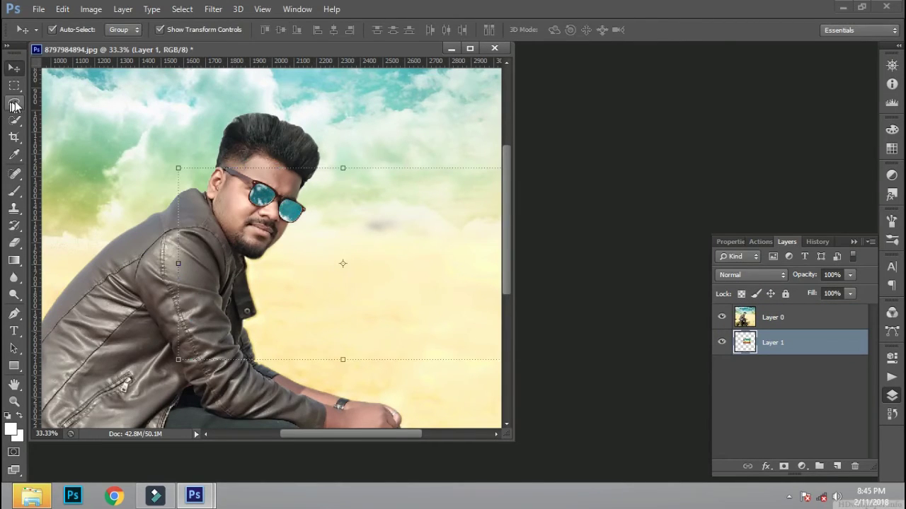
pyautogui.press('m')
pyautogui.hotkey('ctrl', '-')
pyautogui.hotkey('ctrl', '-')
pyautogui.hotkey('ctrl', '-')
# Zoom in on the sunglasses and set the Eraser brush to 6 px
pyautogui.scroll(6, 353, 170)
pyautogui.scroll(2, 369, 176)
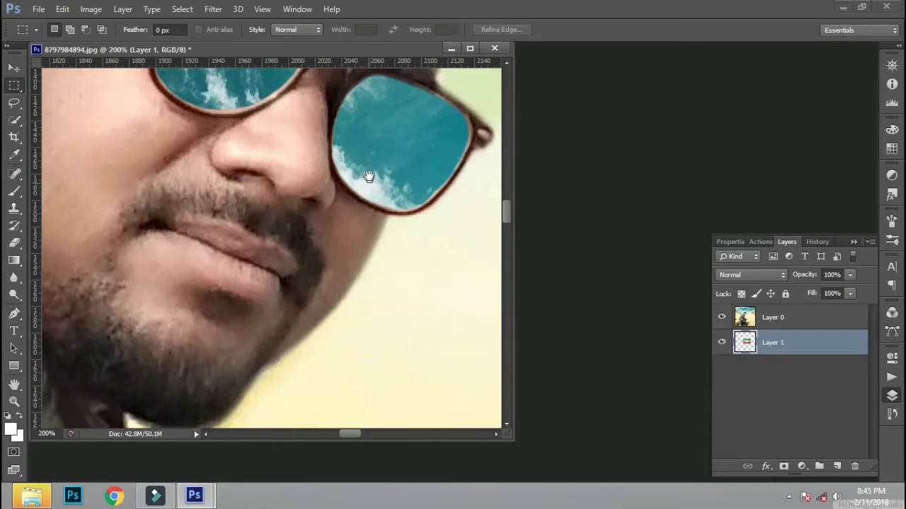
pyautogui.scroll(2, 436, 203)
pyautogui.hotkey('alt', ']')
pyautogui.scroll(2, 425, 213)
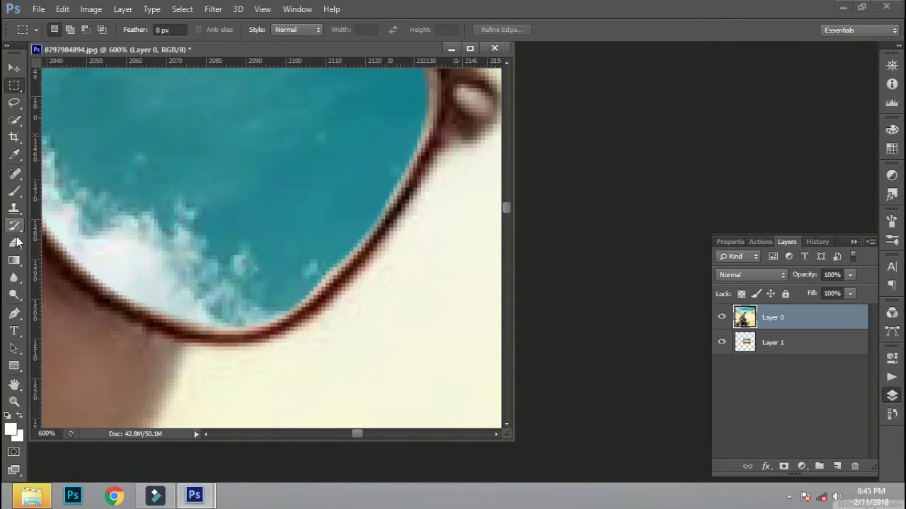
pyautogui.press('e')
pyautogui.rightClick(267, 200)
pyautogui.moveTo(285, 233); pyautogui.dragTo(282, 233)
pyautogui.press('Return')
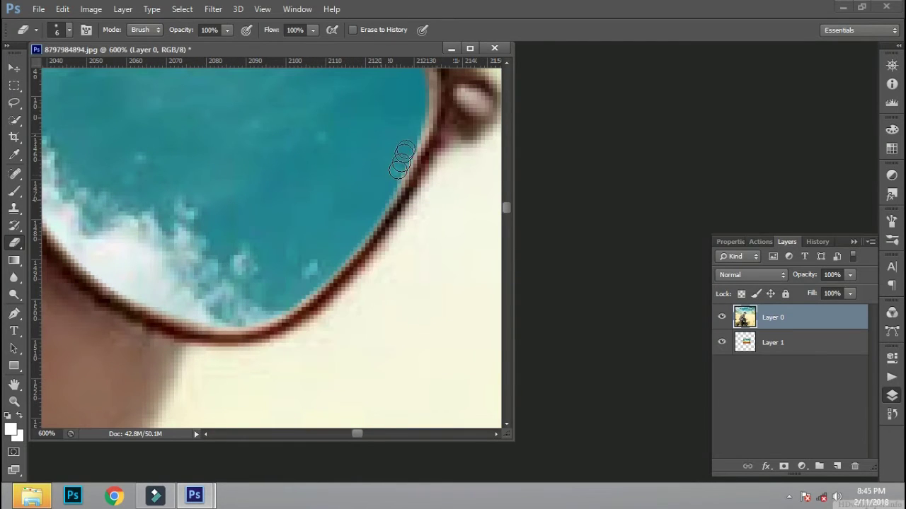
# Erase the lenses on Layer 0 up to the frames, panning around the rims at 600%
pyautogui.scroll(3, 135, 269)
pyautogui.hscroll(-3, 135, 269)
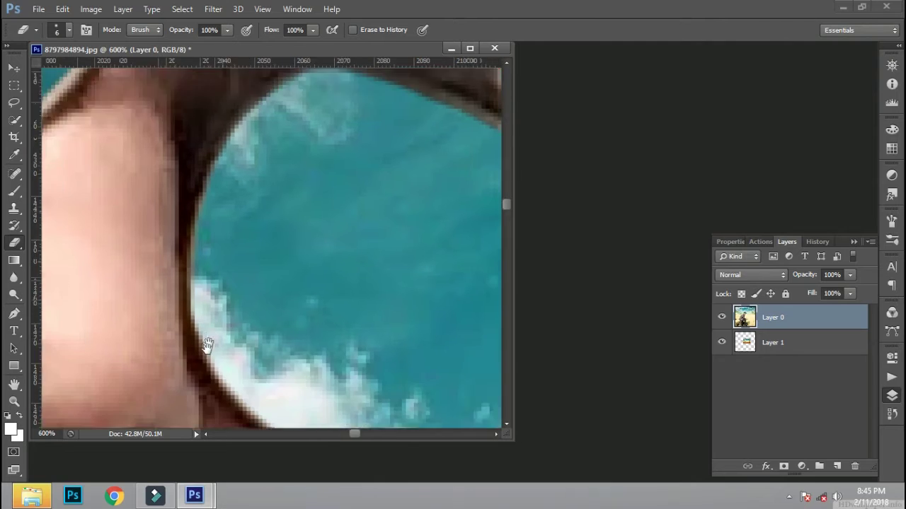
pyautogui.moveTo(355, 246); pyautogui.dragTo(204, 214)
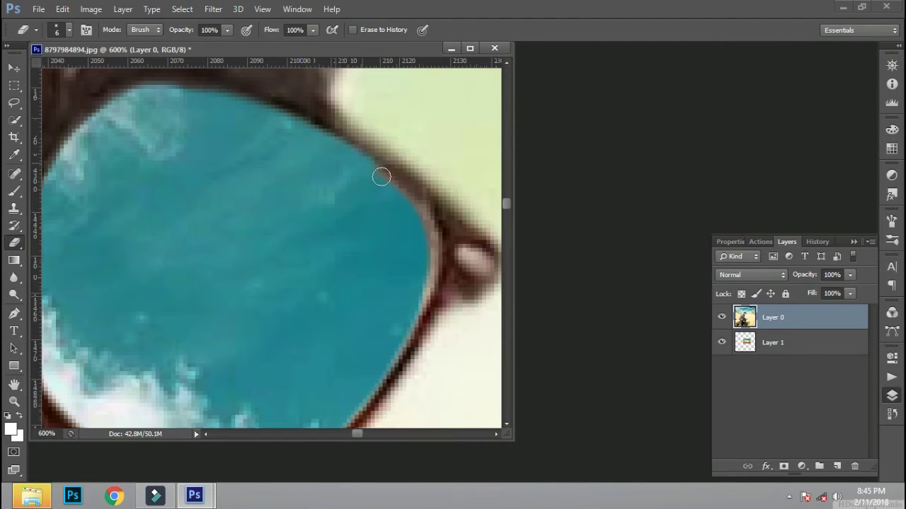
pyautogui.scroll(2, 318, 255)
pyautogui.hscroll(-3, 283, 241)
pyautogui.moveTo(298, 233)
pyautogui.mouseDown()
pyautogui.moveTo(383, 261)
pyautogui.moveTo(423, 149)
pyautogui.mouseUp()
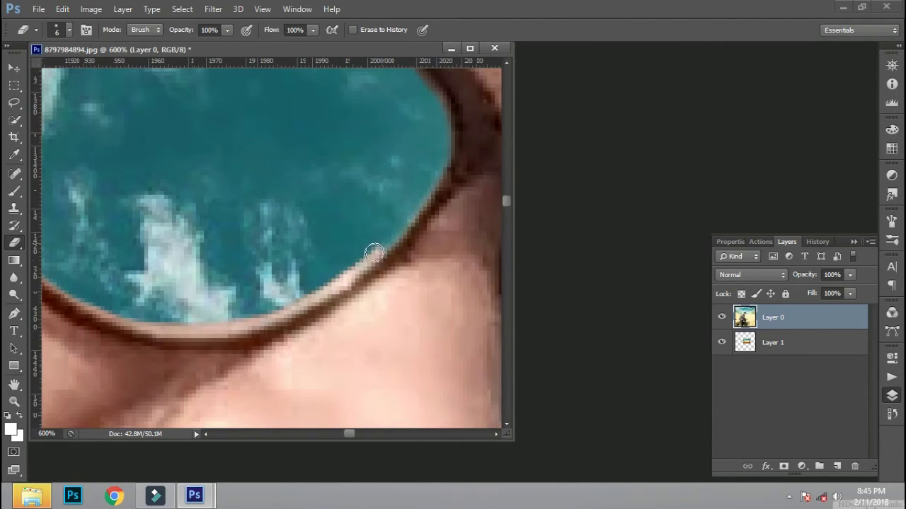
pyautogui.scroll(1, 376, 283)
pyautogui.hscroll(-4, 301, 261)
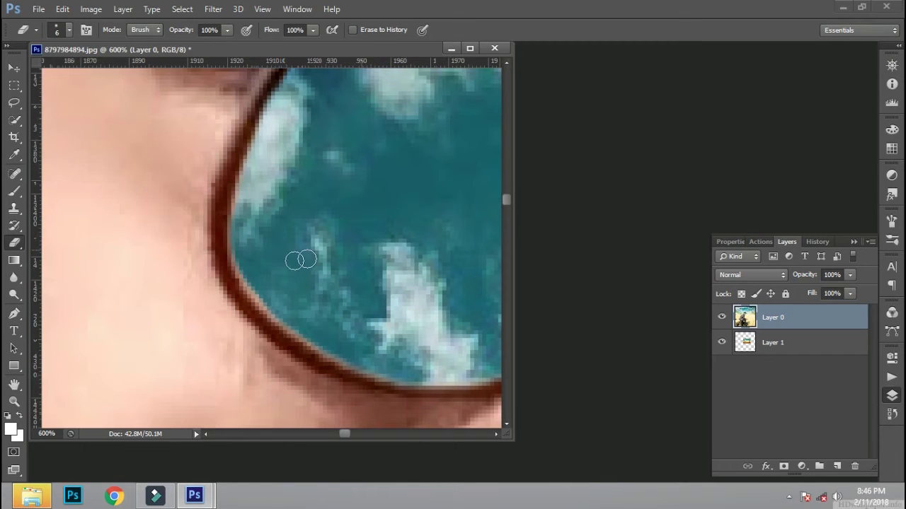
pyautogui.scroll(3, 383, 367)
pyautogui.hscroll(2, 303, 288)
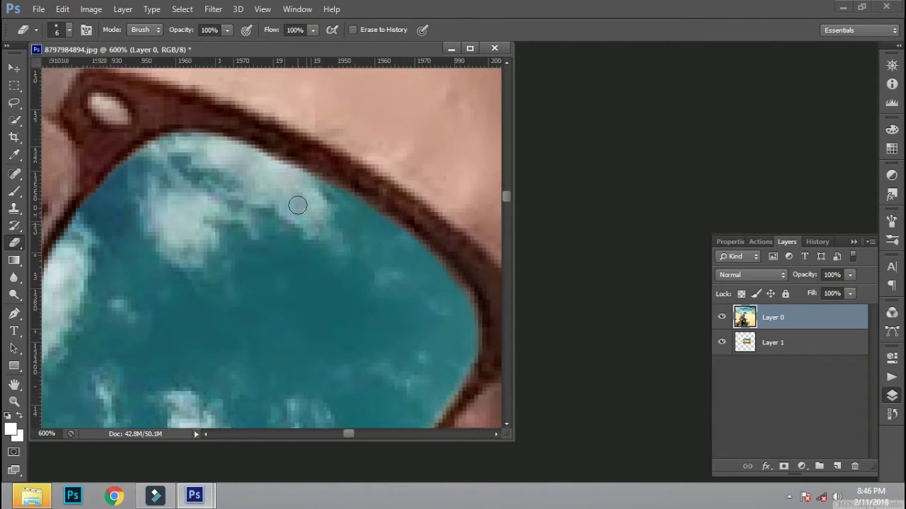
pyautogui.hscroll(-2, 133, 226)
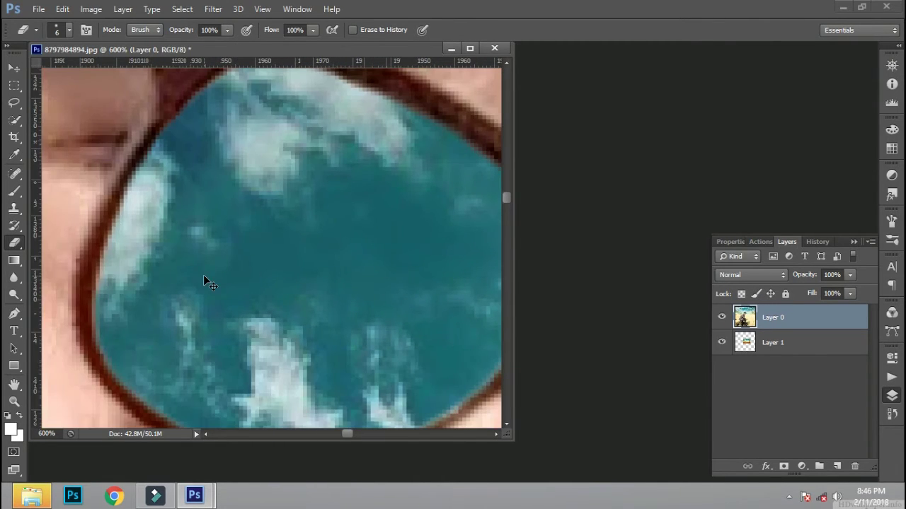
pyautogui.scroll(-8, 205, 274)
pyautogui.scroll(-1, 205, 273)
pyautogui.hotkey('ctrl', 'u')
# Select Layer 1 and nudge the sky's hue slightly with Hue/Saturation
pyautogui.click(794, 147)
pyautogui.click(754, 354)
pyautogui.hotkey('ctrl', 'u')
pyautogui.moveTo(644, 191); pyautogui.dragTo(652, 215)
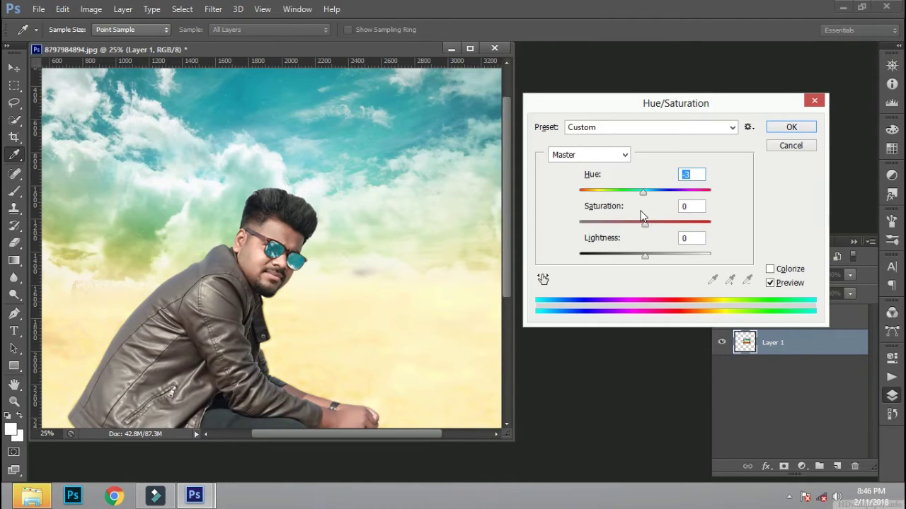
pyautogui.click(790, 127)
# Zoom out and Quick Select the sky across the top of the image
pyautogui.press('m')
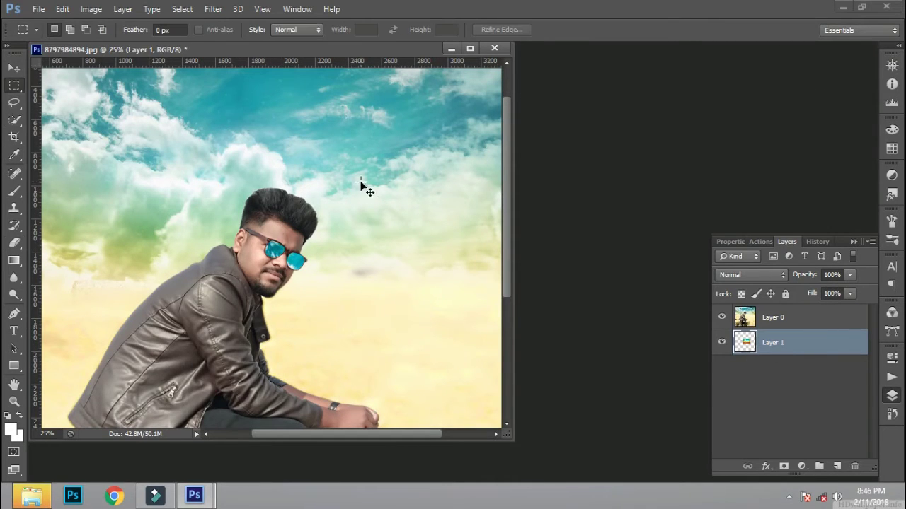
pyautogui.hotkey('ctrl', '-')
pyautogui.press('w')
pyautogui.moveTo(186, 111); pyautogui.dragTo(170, 183)
pyautogui.moveTo(322, 196); pyautogui.dragTo(396, 204)
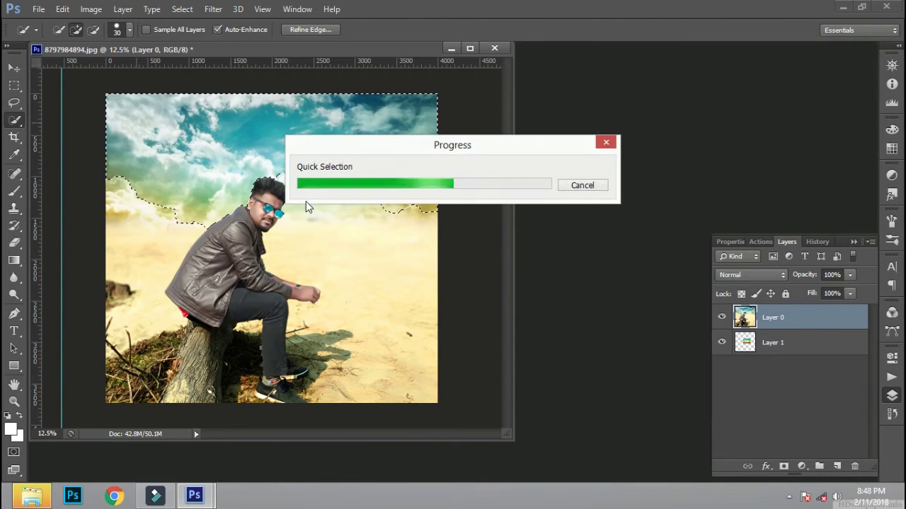
pyautogui.moveTo(138, 204); pyautogui.dragTo(127, 207)
# Boost the selected sky's saturation to about +21 and clear the selection
pyautogui.hotkey('ctrl', 'u')
pyautogui.moveTo(644, 224); pyautogui.dragTo(653, 224)
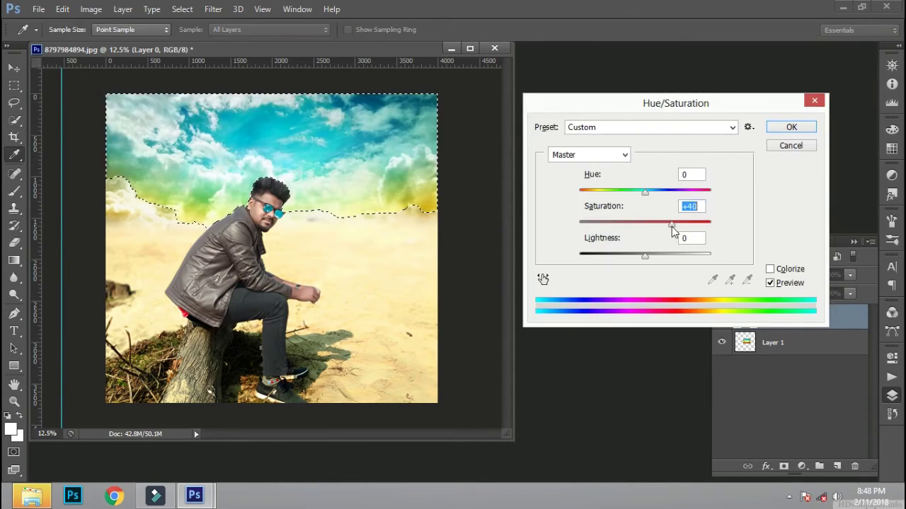
pyautogui.moveTo(644, 255); pyautogui.dragTo(655, 256)
pyautogui.press('Escape')
pyautogui.hotkey('ctrl', 'u')
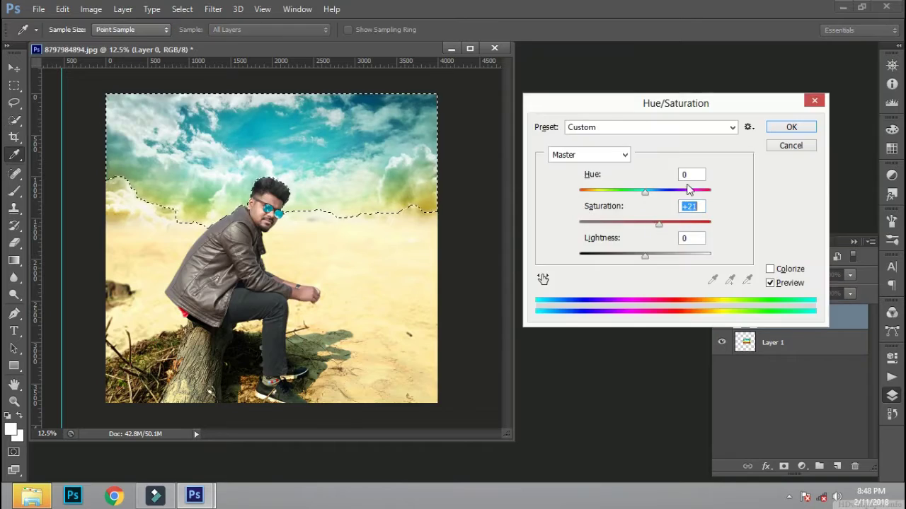
pyautogui.press('Escape')
pyautogui.press('m')
pyautogui.hotkey('ctrl', 'd')
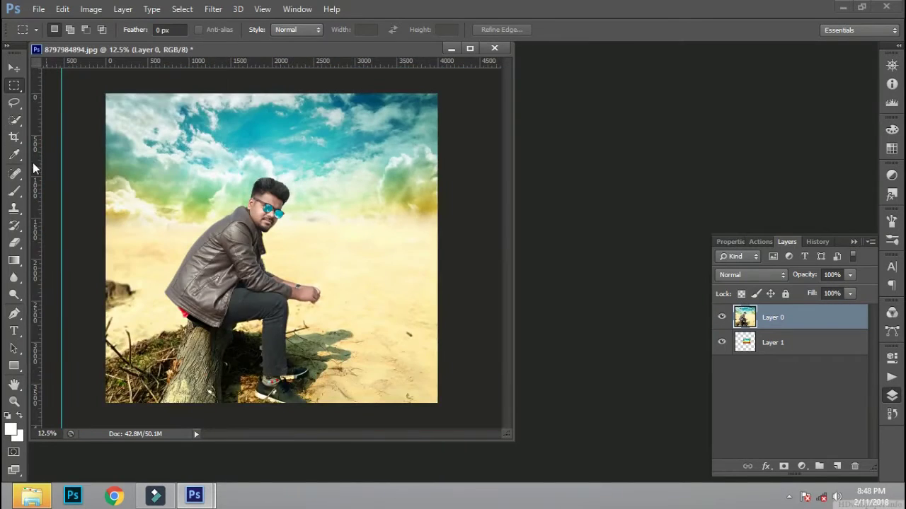
pyautogui.press('w')
pyautogui.scroll(2, 194, 285)
# Quick-select the man's jacket, trimming along the thigh and adding the wrist and sleeve
pyautogui.scroll(1, 194, 285)
pyautogui.moveTo(182, 252)
pyautogui.mouseDown()
pyautogui.moveTo(199, 189)
pyautogui.moveTo(420, 276)
pyautogui.mouseUp()
pyautogui.scroll(2, 421, 277)
pyautogui.moveTo(40, 134)
pyautogui.mouseDown()
pyautogui.moveTo(194, 219)
pyautogui.moveTo(196, 239)
pyautogui.mouseUp()
pyautogui.moveTo(273, 269)
pyautogui.mouseDown()
pyautogui.moveTo(313, 262)
pyautogui.moveTo(305, 323)
pyautogui.mouseUp()
pyautogui.click(373, 252)
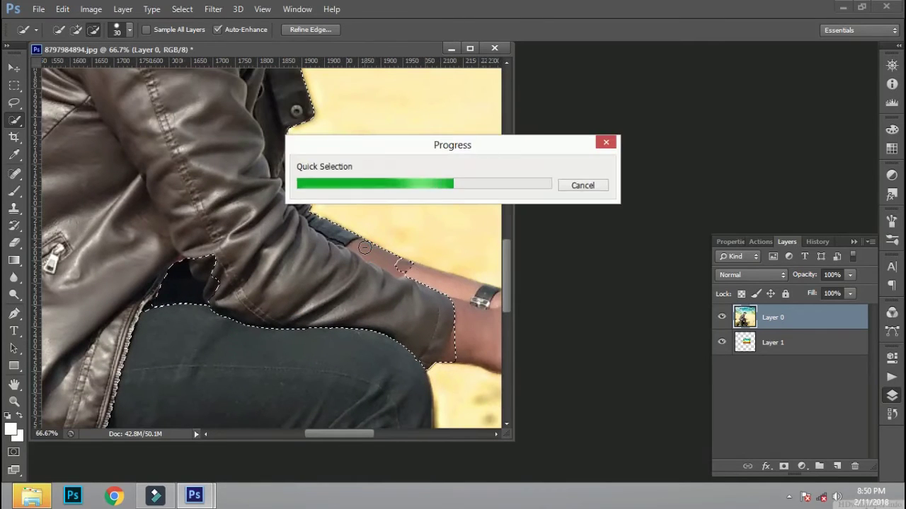
pyautogui.click(443, 364)
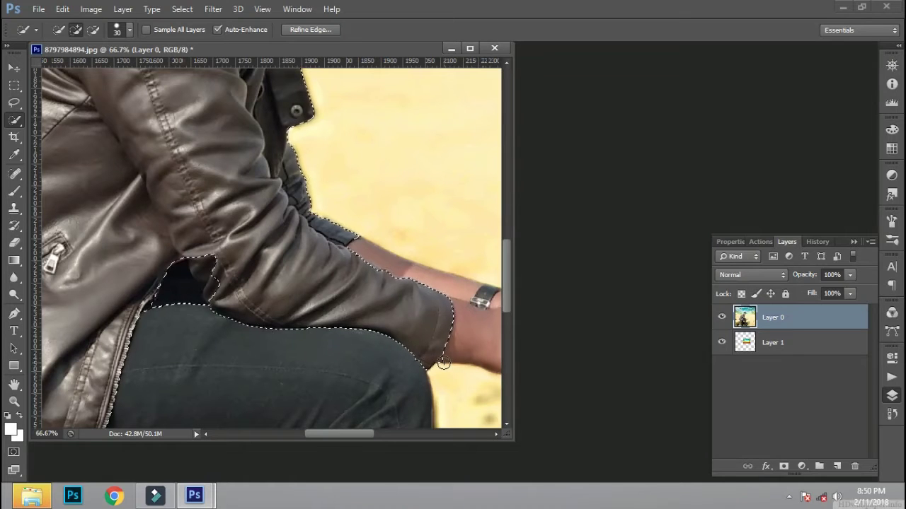
pyautogui.hotkey('ctrl', '+')
pyautogui.hotkey('ctrl', '+')
pyautogui.hotkey('ctrl', '+')
pyautogui.click(396, 299)
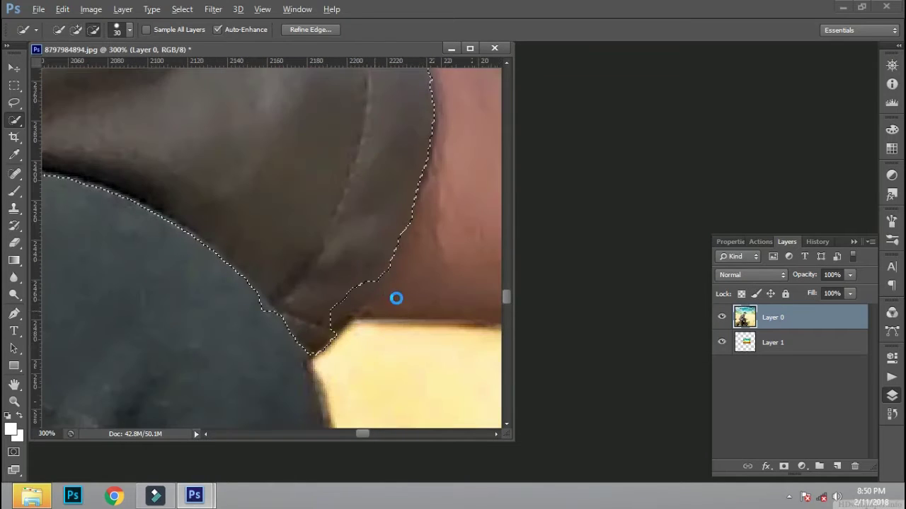
pyautogui.click(817, 242)
pyautogui.click(229, 287)
# Extend the selection over the man's face and chin
pyautogui.hotkey('ctrl', '-')
pyautogui.hotkey('ctrl', '-')
pyautogui.hotkey('ctrl', '-')
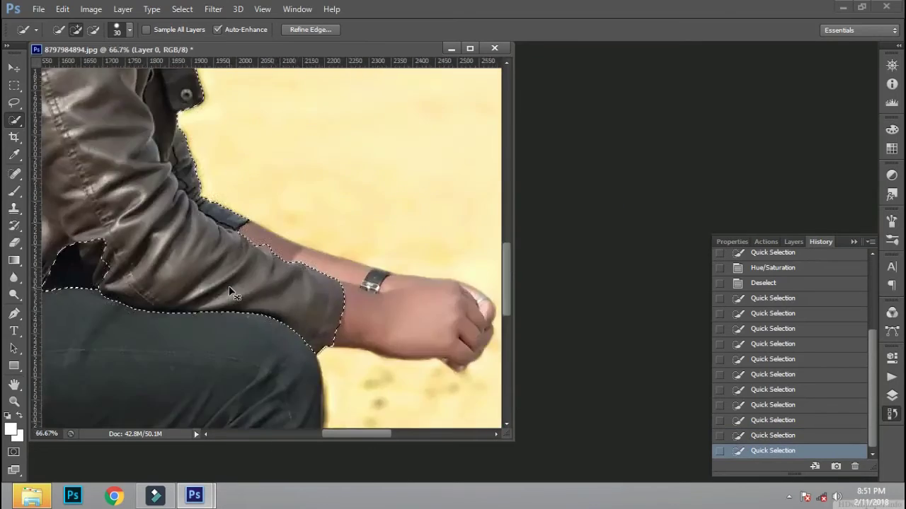
pyautogui.scroll(5, 271, 248)
pyautogui.moveTo(368, 213); pyautogui.dragTo(293, 151)
pyautogui.click(371, 276)
pyautogui.hotkey('ctrl', '+')
pyautogui.hotkey('ctrl', '+')
pyautogui.click(376, 292)
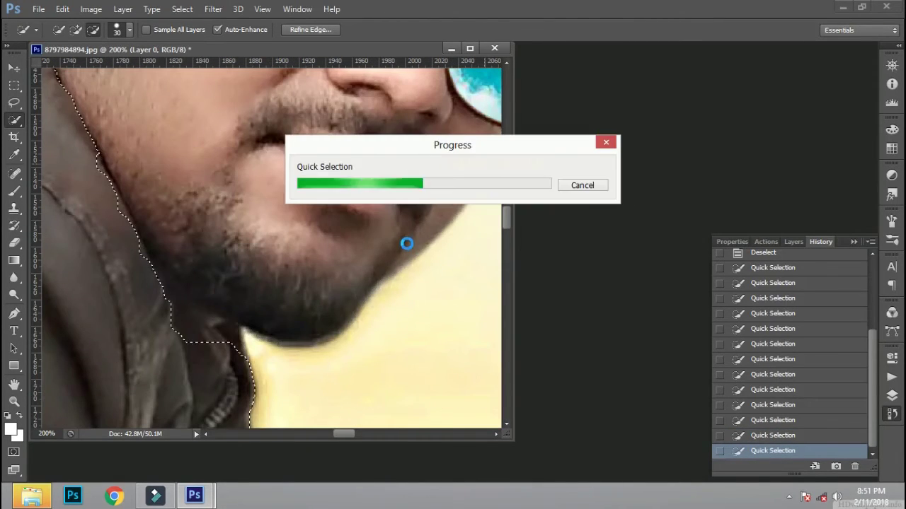
pyautogui.scroll(-3, 259, 357)
pyautogui.scroll(4, 117, 234)
# Add the ear and neck to the selection, undoing stray collar additions
pyautogui.moveTo(119, 234); pyautogui.dragTo(206, 152)
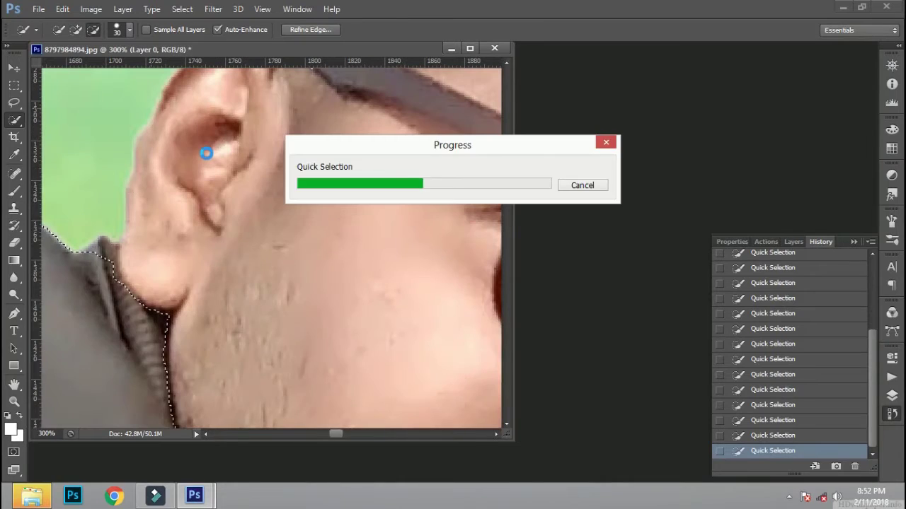
pyautogui.scroll(3, 206, 153)
pyautogui.click(194, 220)
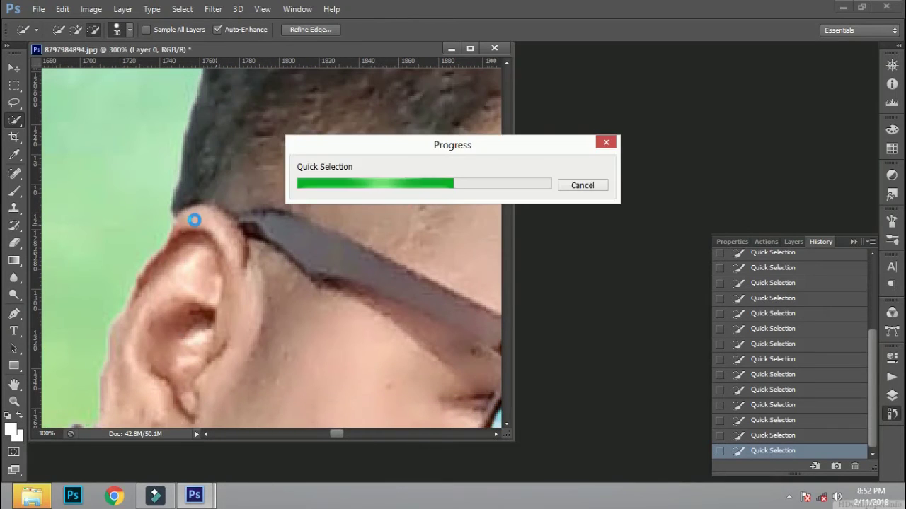
pyautogui.click(172, 223)
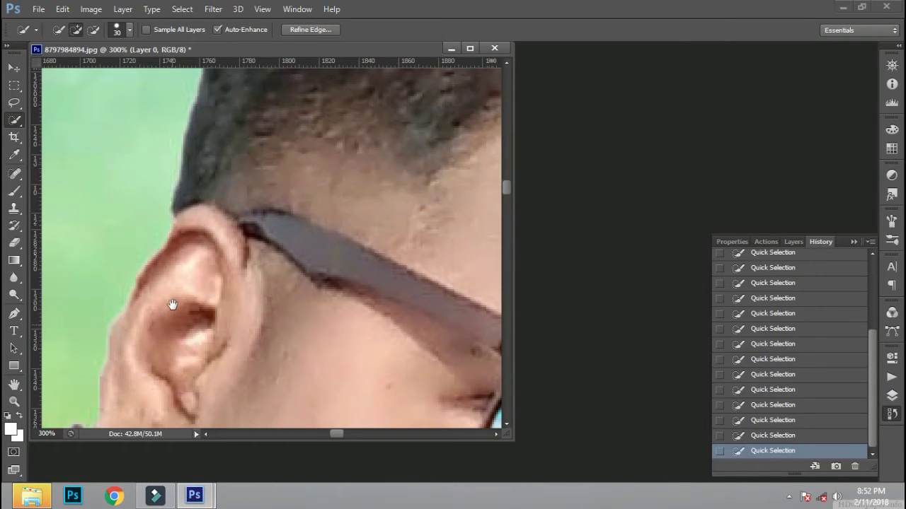
pyautogui.scroll(-5, 172, 303)
pyautogui.click(106, 289)
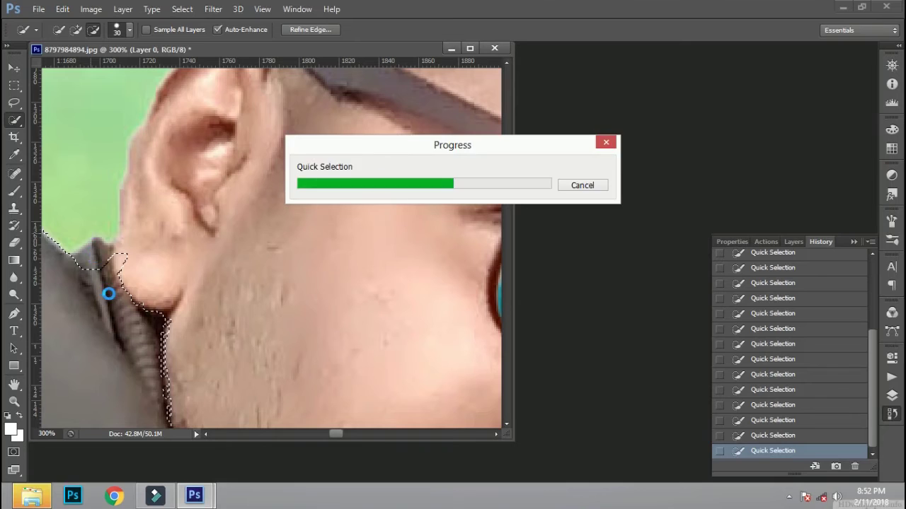
pyautogui.hotkey('ctrl', 'alt', 'z')
pyautogui.hotkey('ctrl', 'alt', 'z')
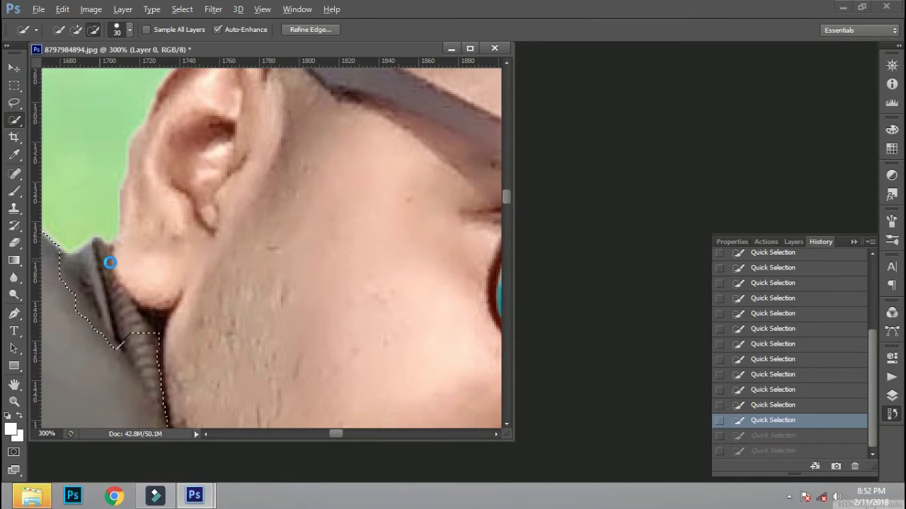
pyautogui.click(110, 263)
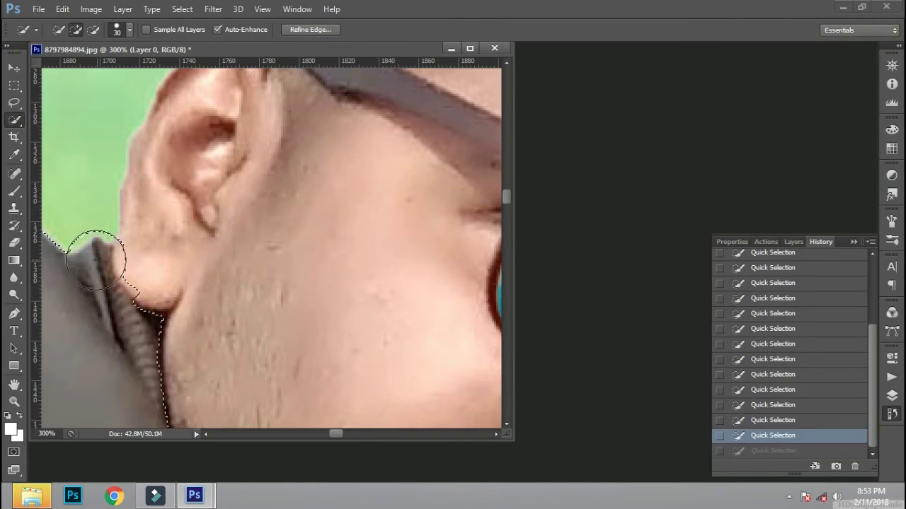
pyautogui.click(88, 313)
# Add the legs and shoes to the selection
pyautogui.hotkey('ctrl', '0')
pyautogui.click(275, 390)
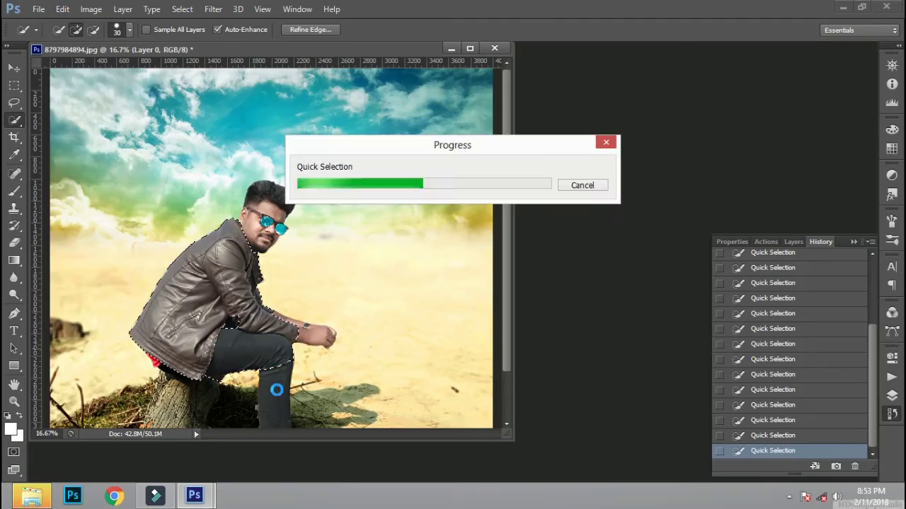
pyautogui.click(271, 375)
pyautogui.scroll(3, 269, 329)
pyautogui.click(332, 336)
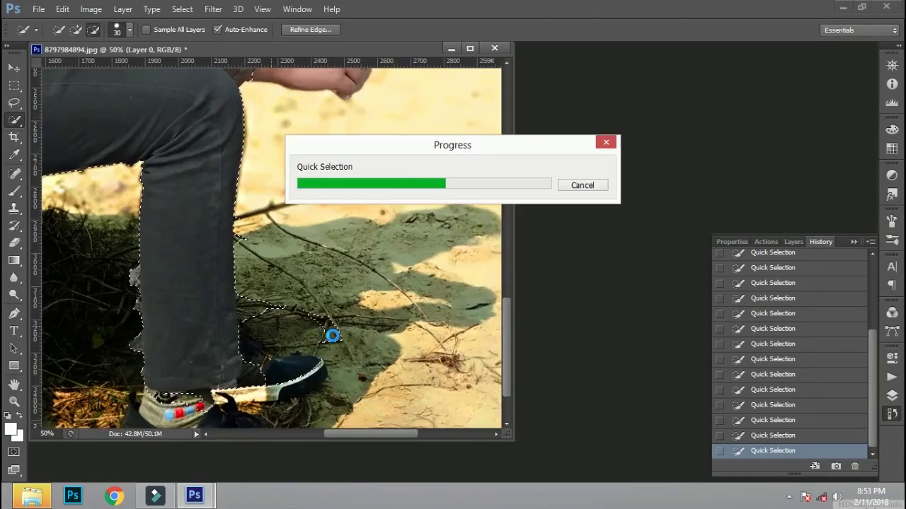
pyautogui.click(249, 317)
pyautogui.hotkey('ctrl', '0')
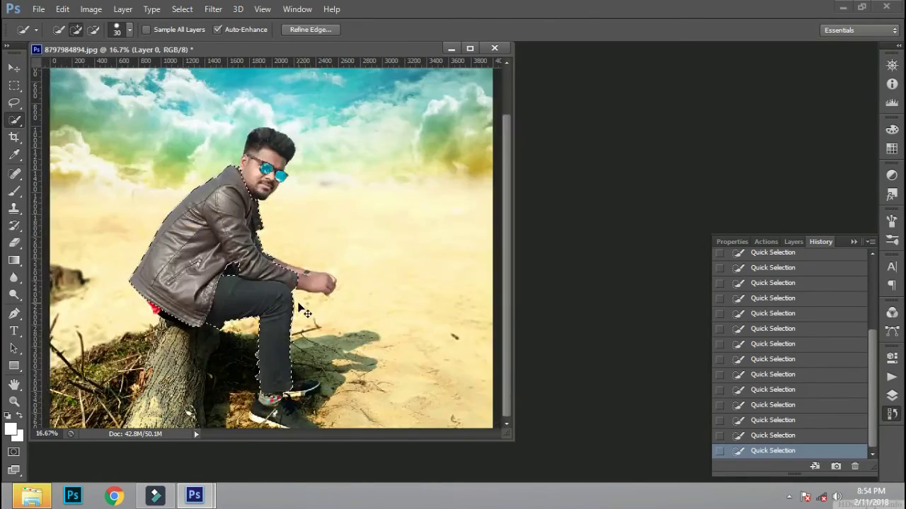
pyautogui.hotkey('ctrl', 'm')
# Darken the selected man with a lowered Curves adjustment and deselect
pyautogui.moveTo(706, 206); pyautogui.dragTo(699, 236)
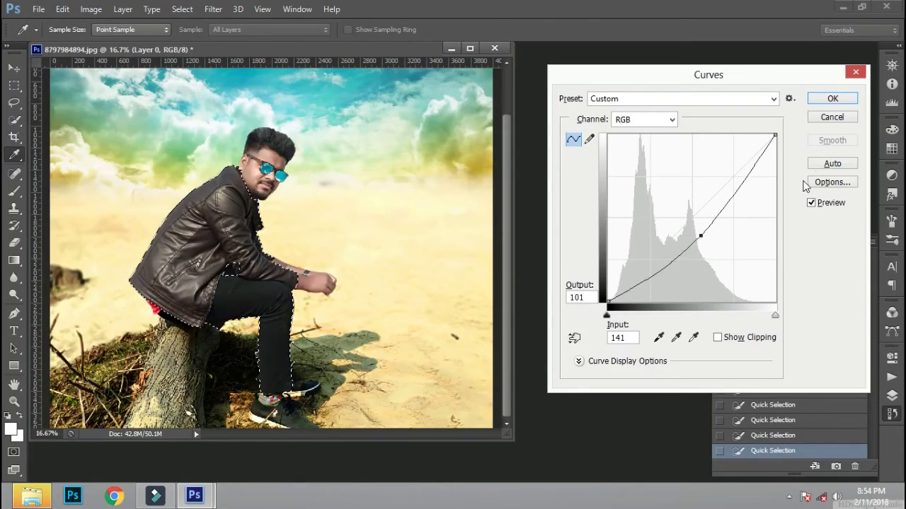
pyautogui.click(832, 98)
pyautogui.hotkey('ctrl', 'd')
pyautogui.press('m')
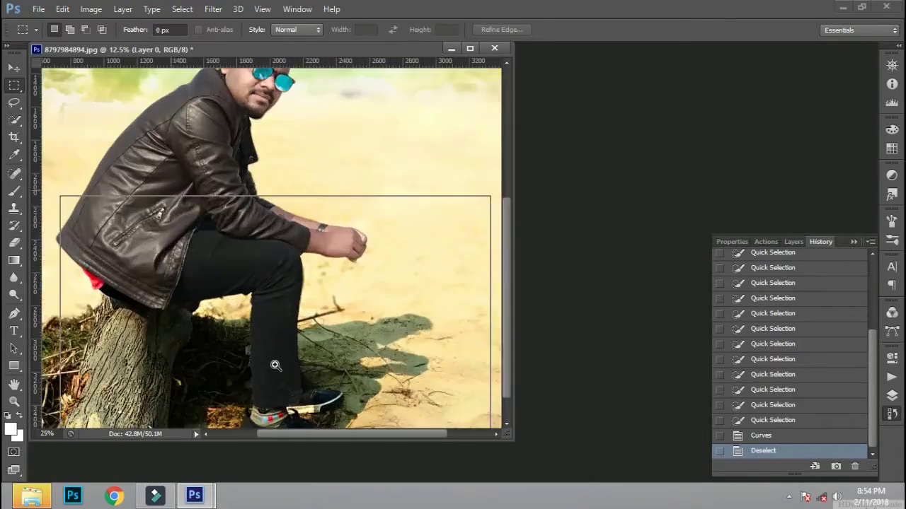
pyautogui.moveTo(255, 310)
pyautogui.mouseDown()
pyautogui.moveTo(352, 296)
pyautogui.moveTo(247, 292)
pyautogui.mouseUp()
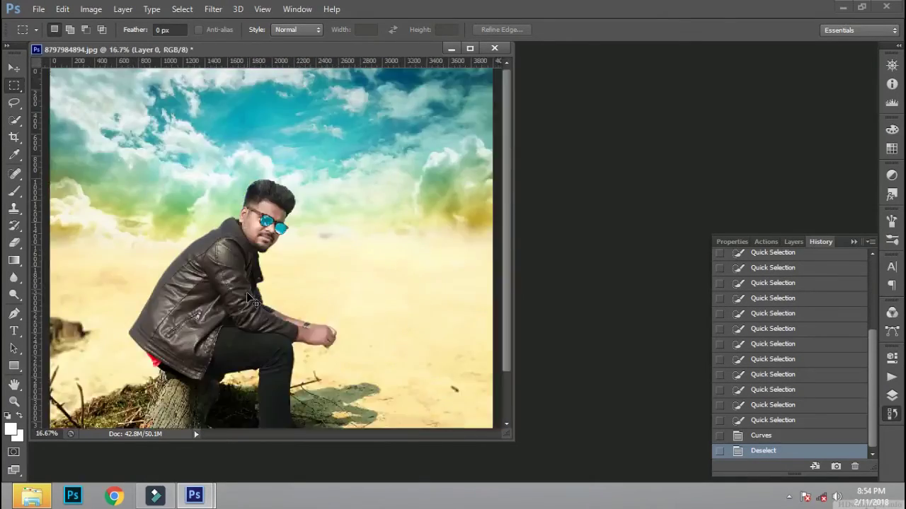
# Tint the jacket teal with Hue +145 and Saturation +71, then deselect
pyautogui.click(751, 438)
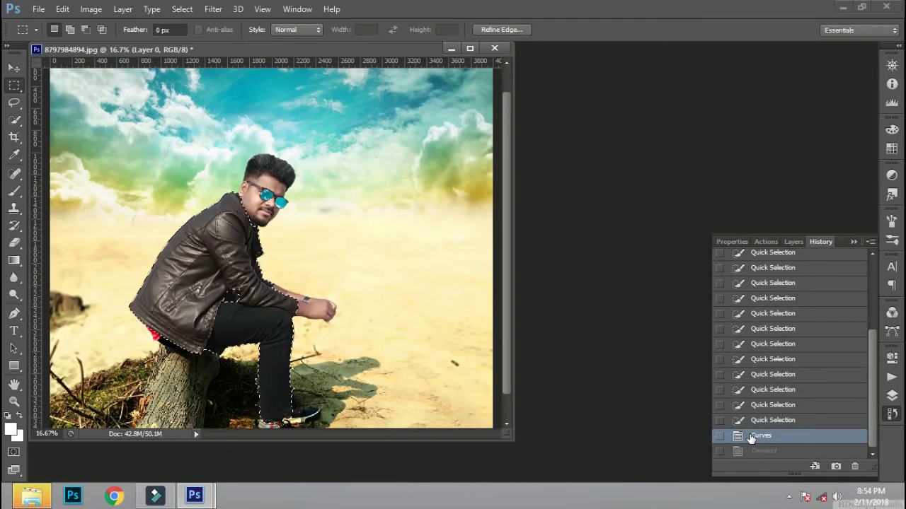
pyautogui.hotkey('ctrl', 'u')
pyautogui.moveTo(645, 192); pyautogui.dragTo(579, 192)
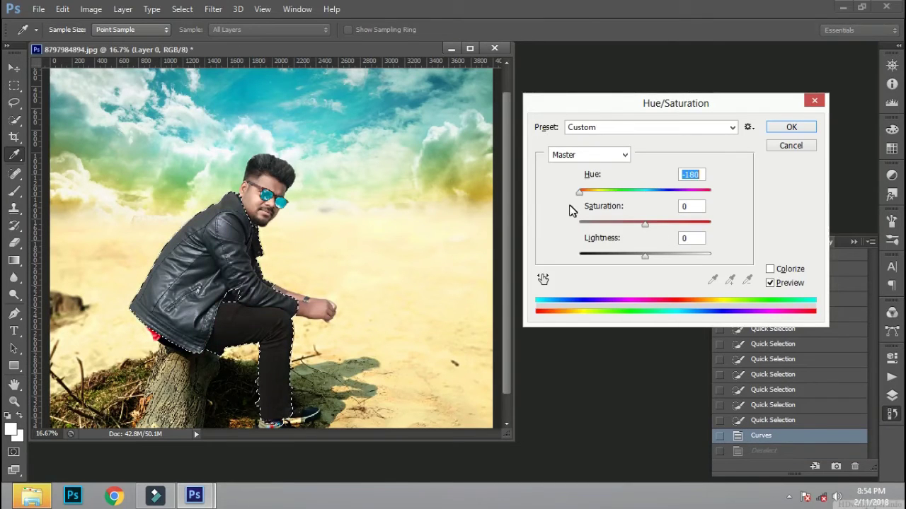
pyautogui.moveTo(666, 225); pyautogui.dragTo(691, 225)
pyautogui.moveTo(579, 193); pyautogui.dragTo(706, 192)
pyautogui.press('Return')
pyautogui.hotkey('ctrl', 'd')
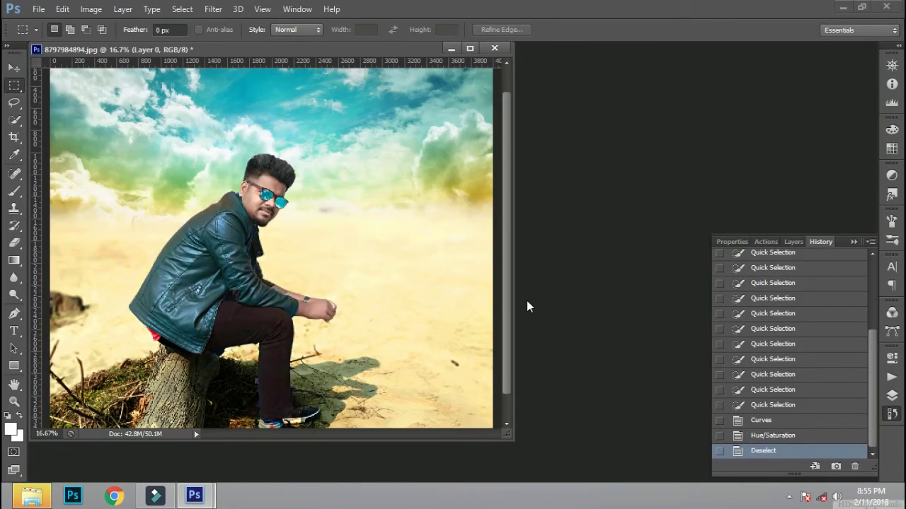
pyautogui.hotkey('ctrl', '+')
pyautogui.hotkey('ctrl', '+')
pyautogui.scroll(-3, 303, 298)
pyautogui.hotkey('ctrl', '+')
pyautogui.scroll(3, 299, 262)
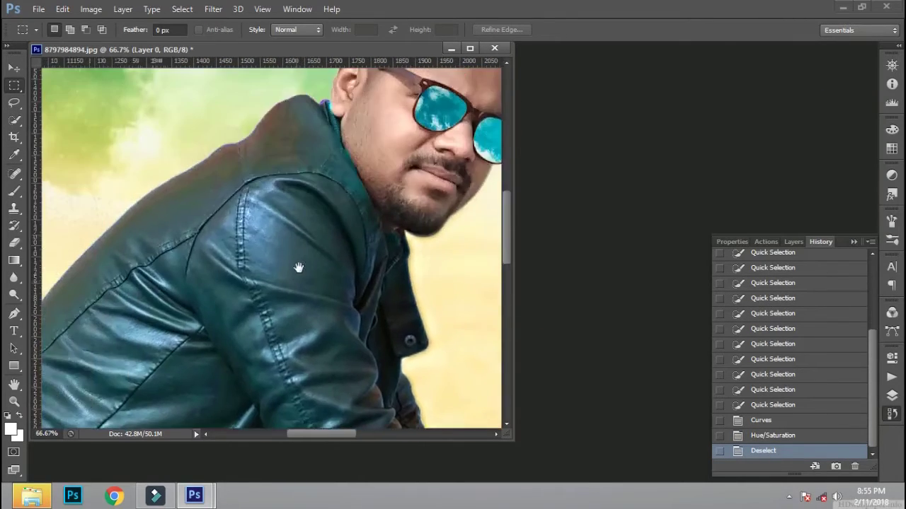
pyautogui.hotkey('ctrl', '-')
pyautogui.hotkey('ctrl', '-')
pyautogui.hotkey('ctrl', '-')
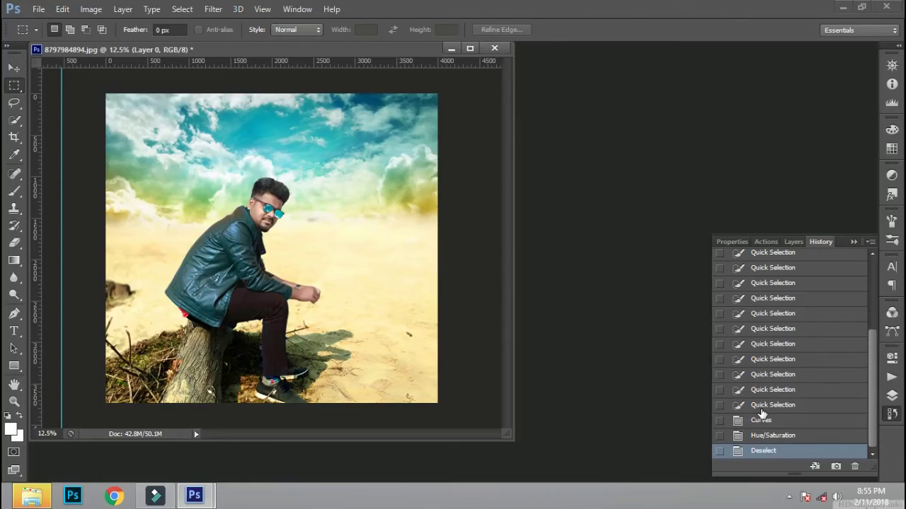
# Revert History to the Curves state, deselect, and save the image as JPEG
pyautogui.click(760, 421)
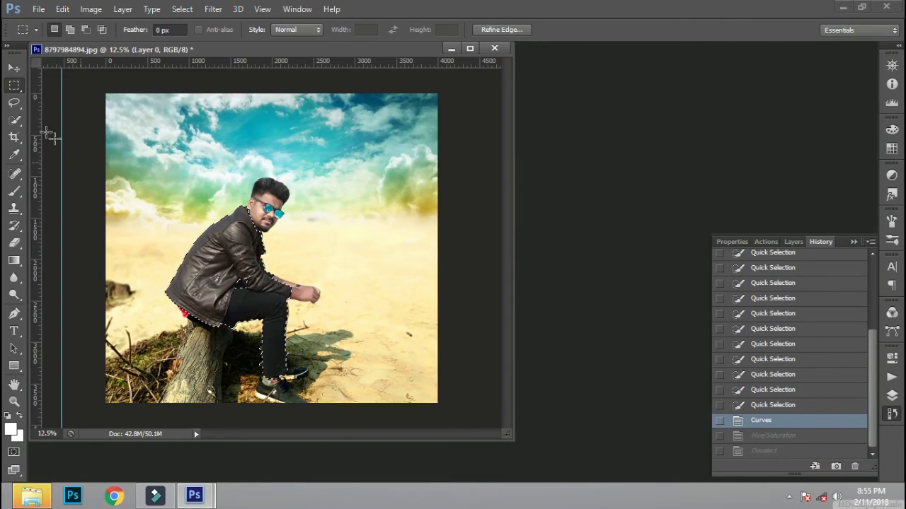
pyautogui.hotkey('ctrl', 'd')
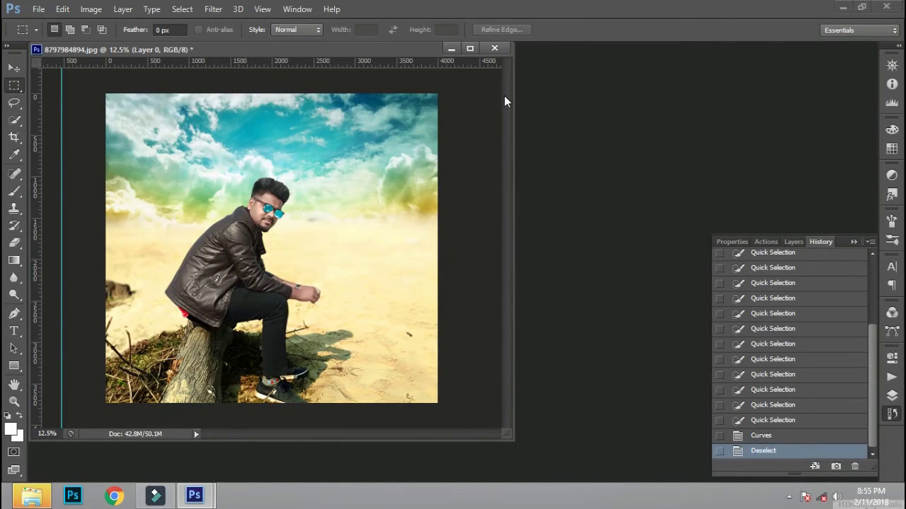
pyautogui.hotkey('ctrl', 'shift', 's')
pyautogui.click(478, 316)
pyautogui.click(439, 202)
pyautogui.press('Return')
# Close the document, reopen the saved JPG and enlarge its window
pyautogui.click(494, 48)
pyautogui.click(455, 196)
pyautogui.hotkey('ctrl', 'o')
pyautogui.doubleClick(456, 194)
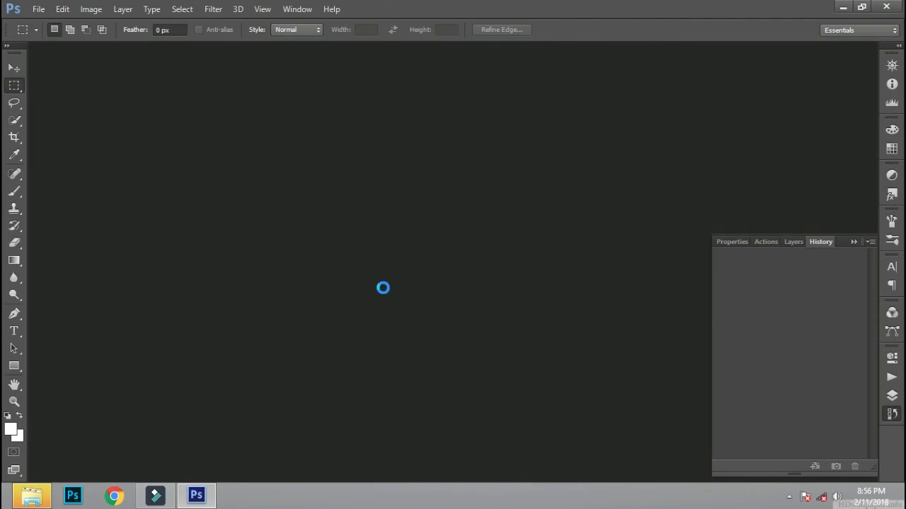
pyautogui.moveTo(383, 387); pyautogui.dragTo(547, 438)
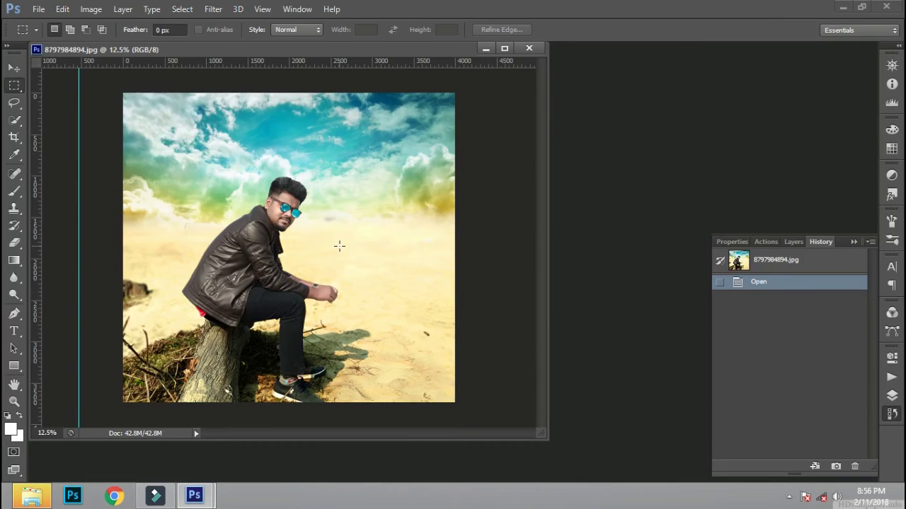
pyautogui.moveTo(251, 218); pyautogui.dragTo(159, 310)
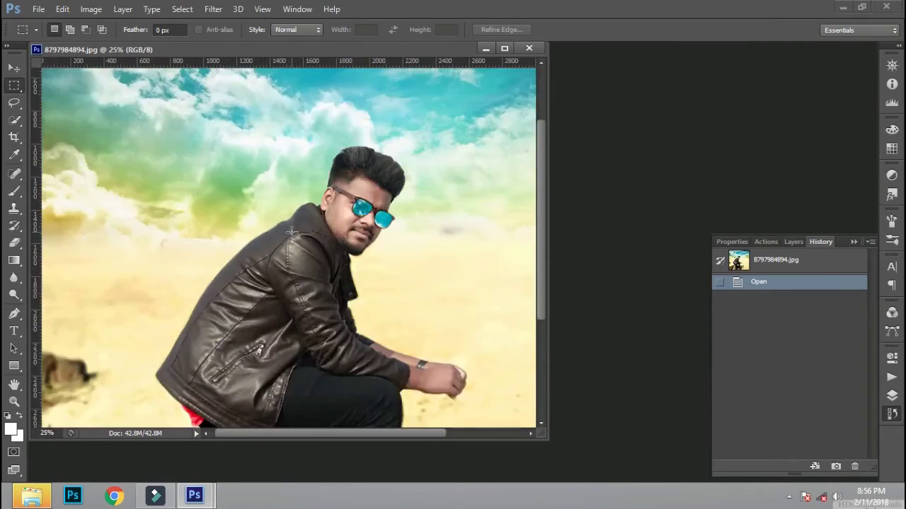
# Quick-select the jacket, arm and hand up to the neck
pyautogui.press('w')
pyautogui.moveTo(128, 336); pyautogui.dragTo(177, 382)
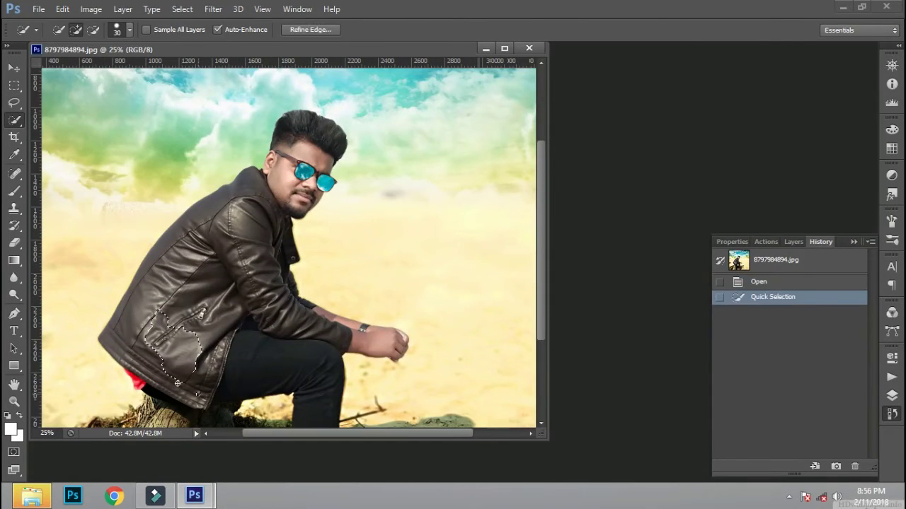
pyautogui.click(263, 294)
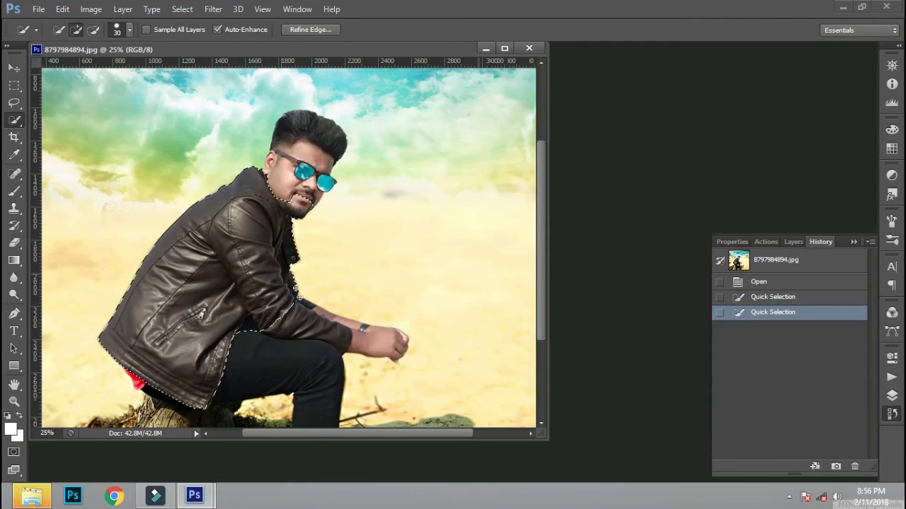
pyautogui.click(336, 338)
pyautogui.click(290, 330)
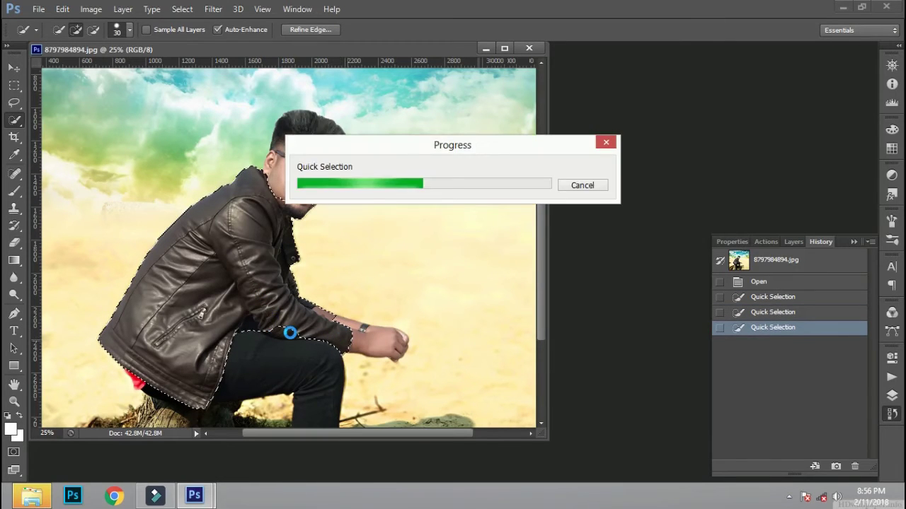
pyautogui.moveTo(286, 249); pyautogui.dragTo(293, 213)
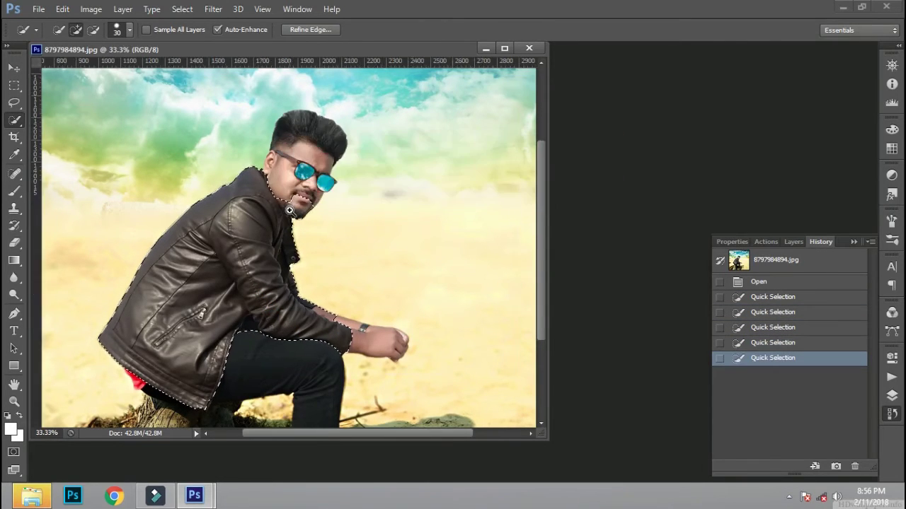
# Refine the selection around the mouth, chin and face edge, then lower its Curves
pyautogui.scroll(3, 347, 184)
pyautogui.click(347, 184)
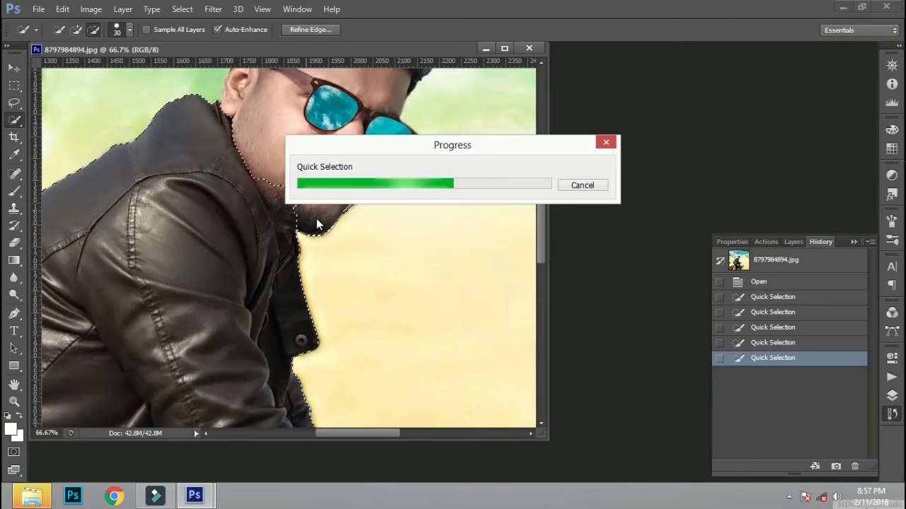
pyautogui.click(334, 223)
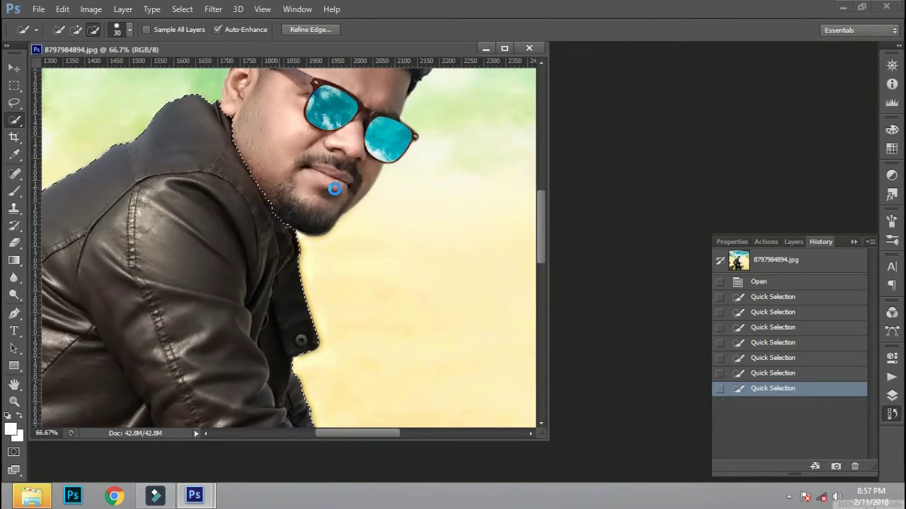
pyautogui.click(334, 189)
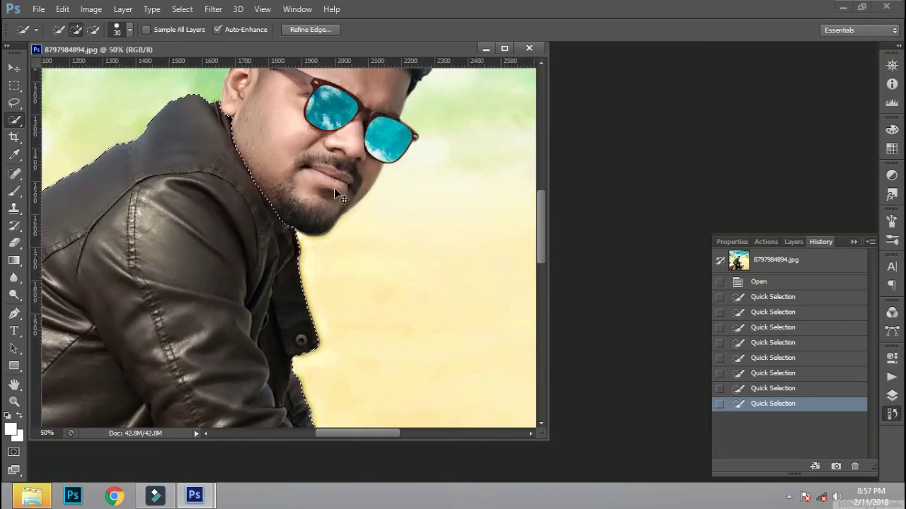
pyautogui.hotkey('ctrl', '0')
pyautogui.hotkey('ctrl', 'm')
pyautogui.moveTo(679, 219); pyautogui.dragTo(555, 226)
# Apply the Curves, then desaturate the jacket with Hue/Saturation
pyautogui.press('Return')
pyautogui.hotkey('ctrl', 'u')
pyautogui.hotkey('ctrl', 'z')
pyautogui.moveTo(650, 192)
pyautogui.mouseDown()
pyautogui.moveTo(573, 188)
pyautogui.moveTo(687, 205)
pyautogui.moveTo(709, 222)
pyautogui.mouseUp()
pyautogui.moveTo(648, 257); pyautogui.dragTo(573, 254)
pyautogui.hotkey('ctrl', 'z')
pyautogui.moveTo(680, 224)
pyautogui.mouseDown()
pyautogui.moveTo(710, 226)
pyautogui.moveTo(685, 222)
pyautogui.mouseUp()
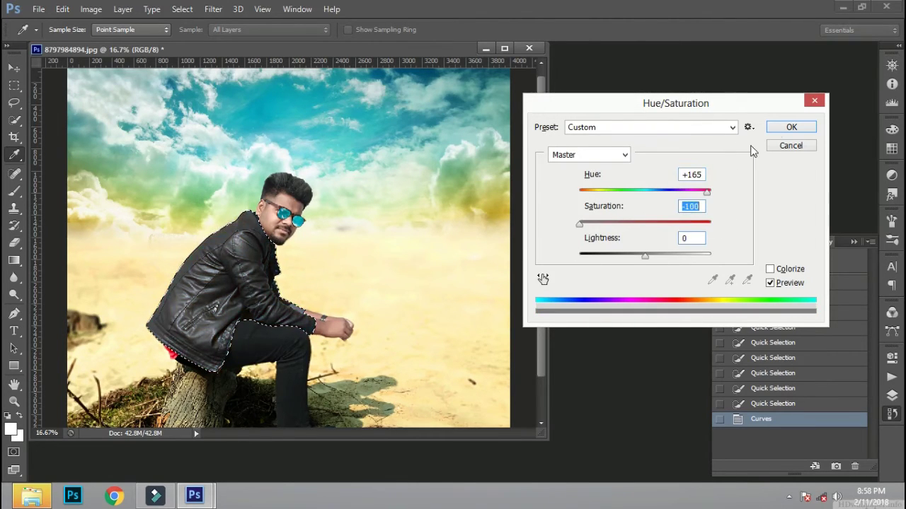
pyautogui.click(791, 127)
# Deselect and repaint the skin colour near the wrist with the History Brush
pyautogui.press('m')
pyautogui.hotkey('ctrl', 'd')
pyautogui.hotkey('ctrl', '+')
pyautogui.hotkey('ctrl', '+')
pyautogui.hotkey('ctrl', '+')
pyautogui.scroll(2, 263, 333)
pyautogui.scroll(-3, 384, 259)
pyautogui.scroll(5, 370, 290)
pyautogui.scroll(2, 91, 263)
pyautogui.press('y')
pyautogui.moveTo(368, 276)
pyautogui.mouseDown()
pyautogui.moveTo(303, 203)
pyautogui.moveTo(255, 180)
pyautogui.moveTo(177, 185)
pyautogui.moveTo(167, 200)
pyautogui.mouseUp()
# Set a small History Brush and restore natural skin colour along the sleeve edge
pyautogui.rightClick(220, 173)
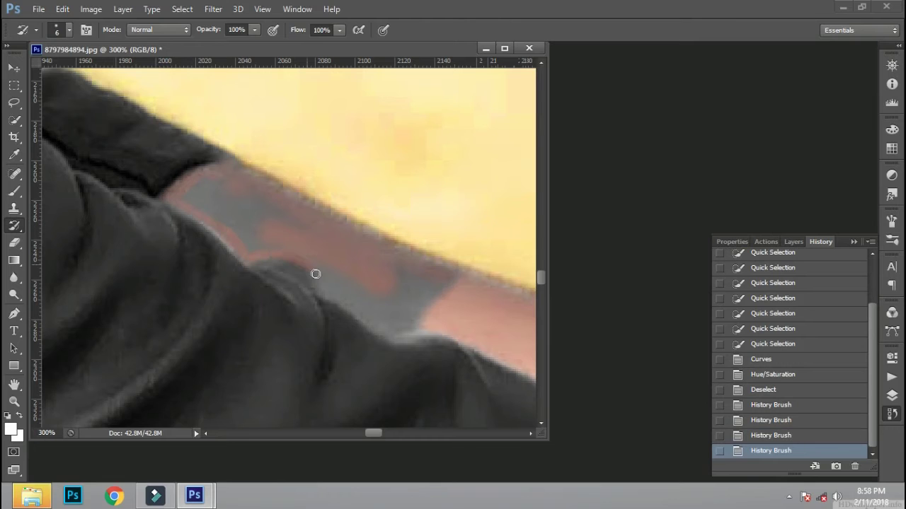
pyautogui.moveTo(369, 318); pyautogui.dragTo(424, 327)
pyautogui.rightClick(442, 311)
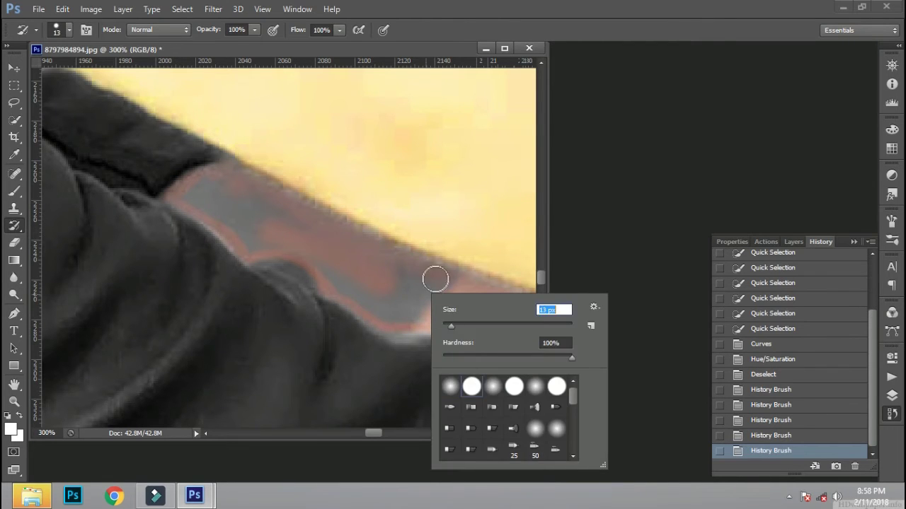
pyautogui.click(436, 280)
# Paint the remaining grey skin near the wrist back to its natural tone
pyautogui.moveTo(292, 246); pyautogui.dragTo(235, 228)
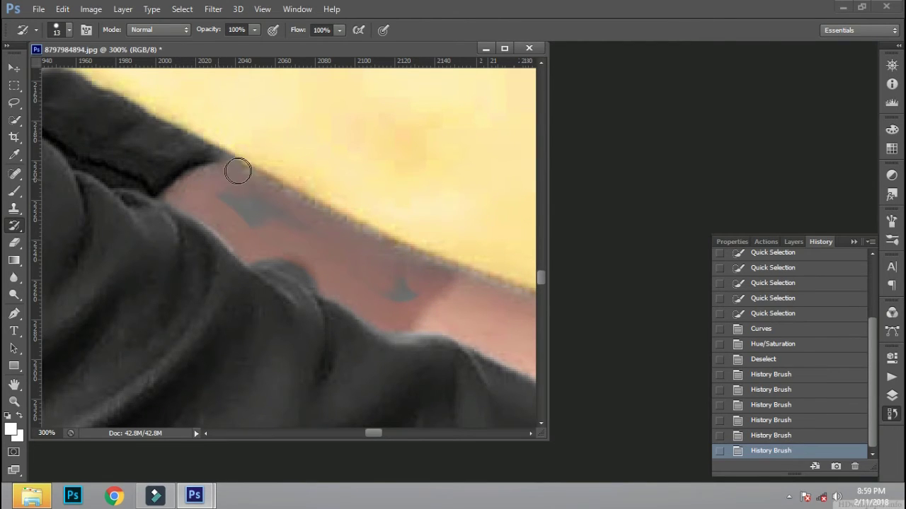
pyautogui.moveTo(380, 287); pyautogui.dragTo(457, 268)
pyautogui.scroll(-5, 457, 269)
pyautogui.scroll(5, 437, 304)
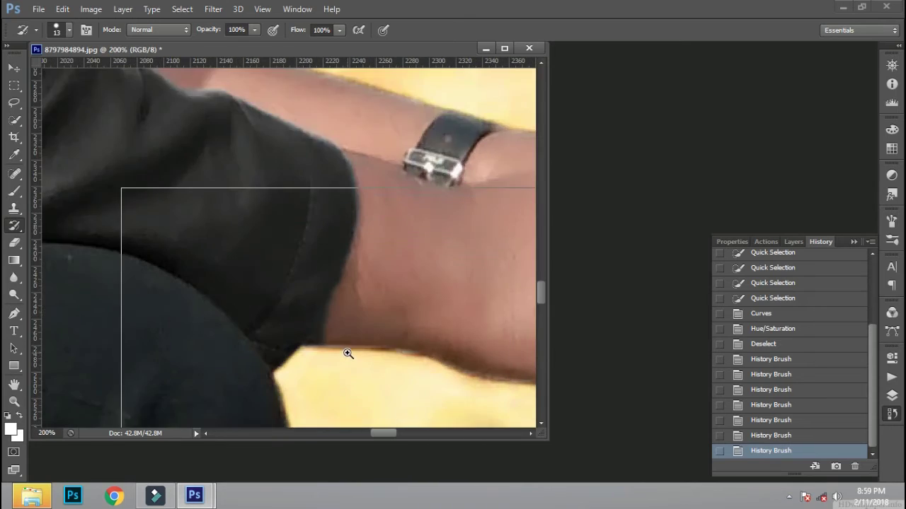
pyautogui.scroll(-1, 371, 193)
pyautogui.scroll(-1, 370, 193)
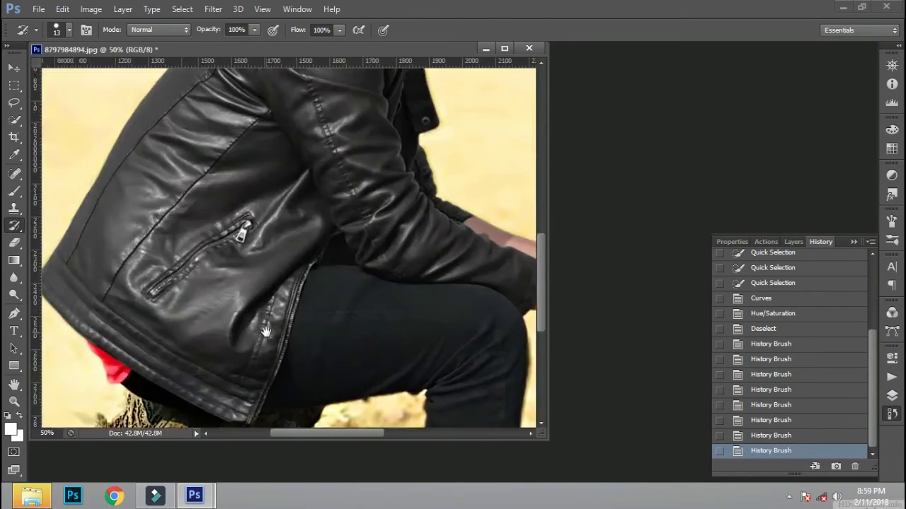
pyautogui.scroll(-1, 380, 206)
pyautogui.scroll(2, 346, 111)
pyautogui.scroll(-1, 288, 325)
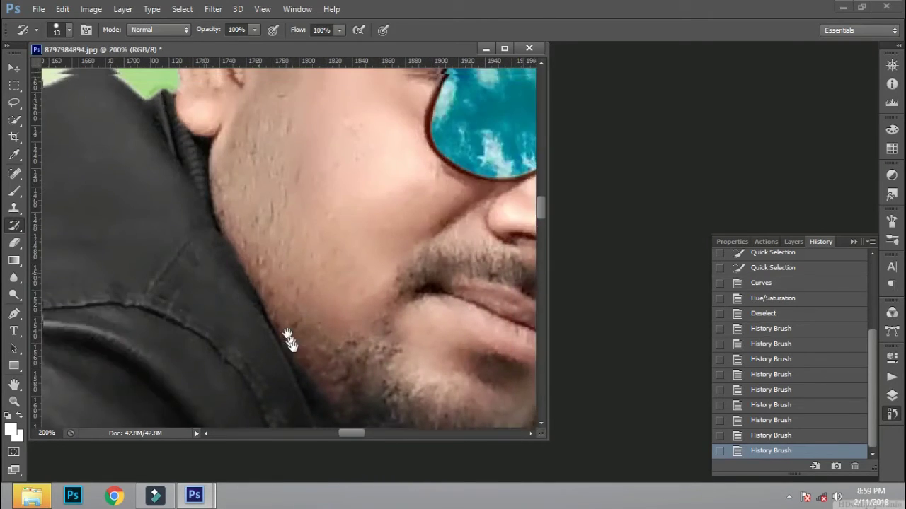
pyautogui.scroll(1, 421, 259)
pyautogui.scroll(-2, 420, 259)
pyautogui.scroll(2, 143, 241)
pyautogui.press('s')
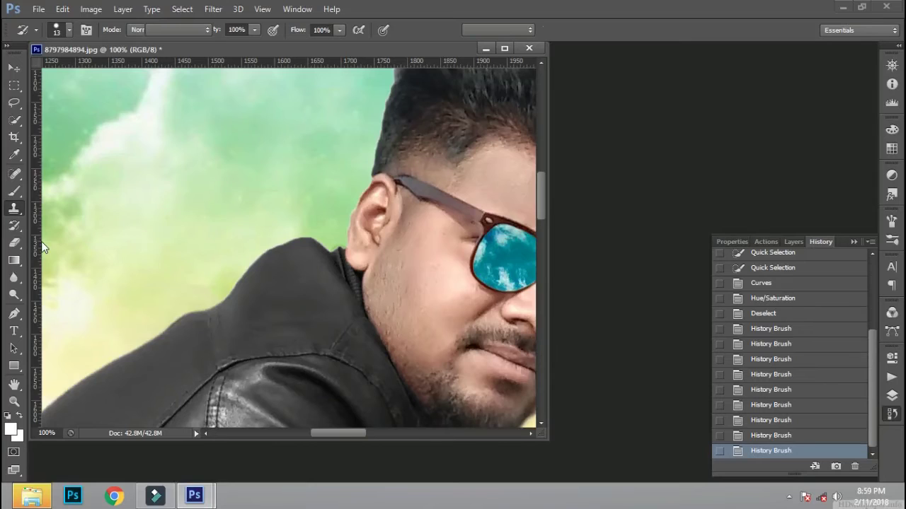
pyautogui.scroll(1, 233, 205)
# Adjust the Clone Stamp brush and its opacity and flow settings
pyautogui.rightClick(241, 212)
pyautogui.click(275, 30)
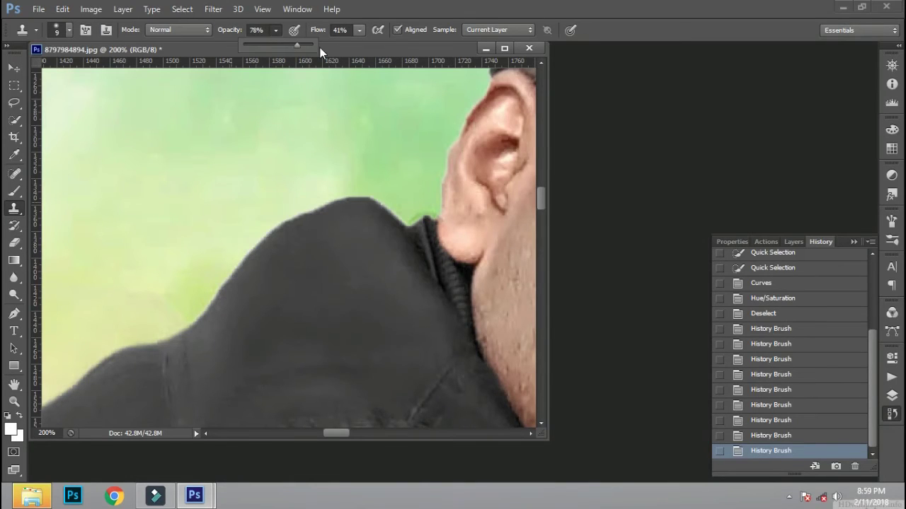
pyautogui.click(359, 30)
pyautogui.keyDown('alt'); pyautogui.click(400, 154); pyautogui.keyUp('alt')
# Clone sky over the rough outline along the man's shoulder
pyautogui.moveTo(394, 220)
pyautogui.mouseDown()
pyautogui.moveTo(272, 241)
pyautogui.moveTo(322, 211)
pyautogui.mouseUp()
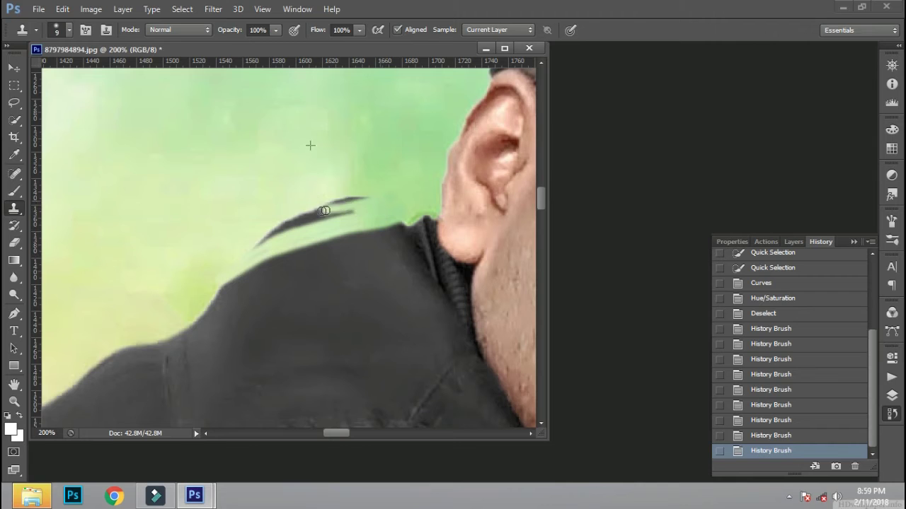
pyautogui.moveTo(227, 283)
pyautogui.mouseDown()
pyautogui.moveTo(368, 228)
pyautogui.moveTo(259, 270)
pyautogui.mouseUp()
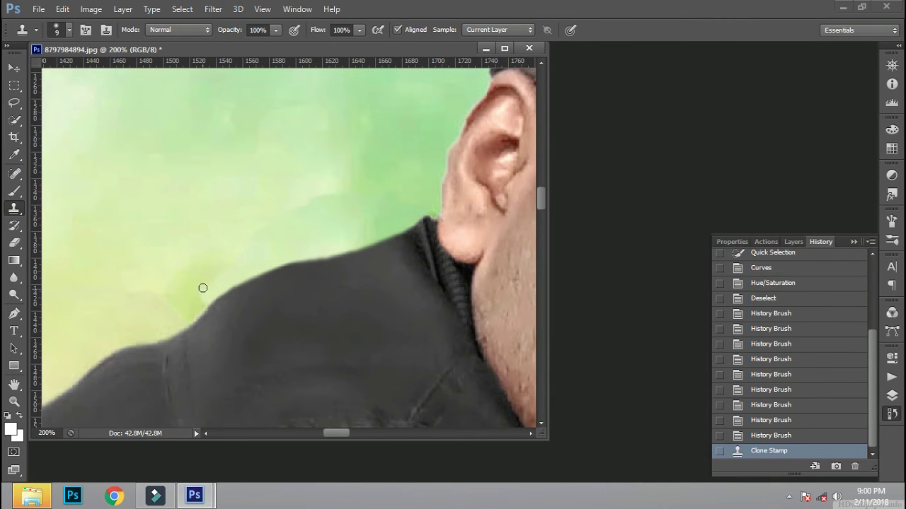
pyautogui.scroll(-5, 202, 288)
pyautogui.scroll(2, 233, 269)
pyautogui.scroll(2, 257, 251)
pyautogui.scroll(1, 412, 156)
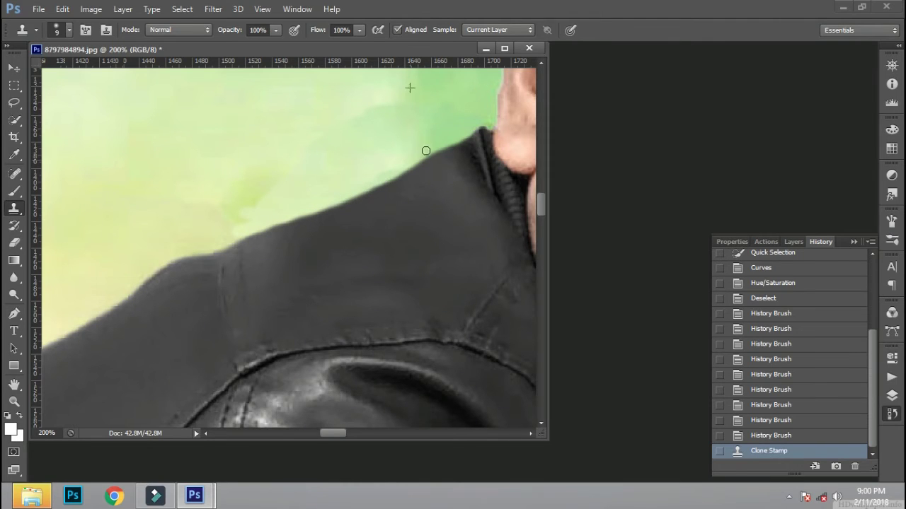
pyautogui.click(489, 127)
pyautogui.scroll(-6, 461, 121)
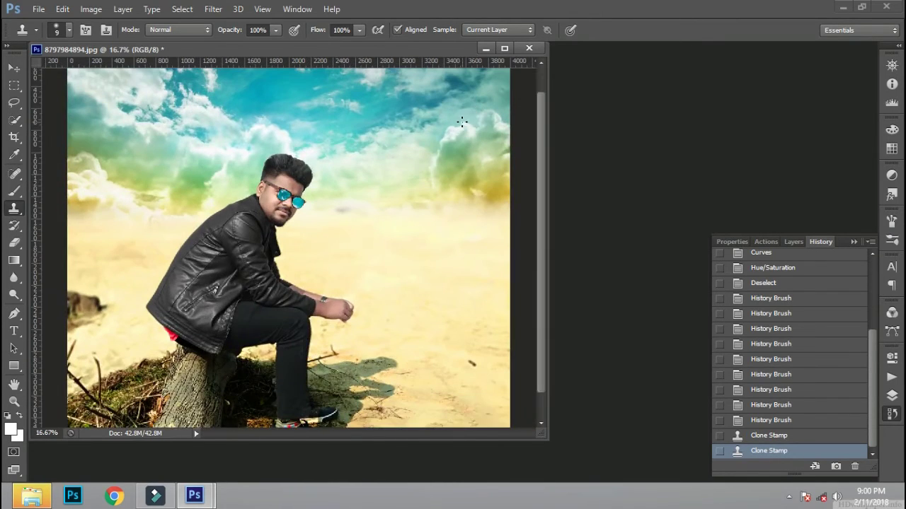
pyautogui.scroll(-1, 465, 128)
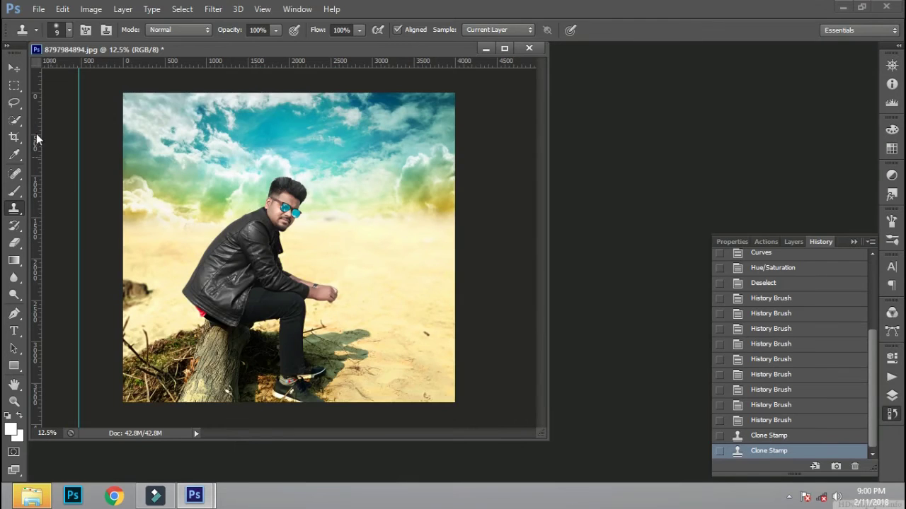
# Try a crop that raises the bottom edge and lowers the top edge
pyautogui.click(13, 137)
pyautogui.moveTo(286, 403); pyautogui.dragTo(286, 366)
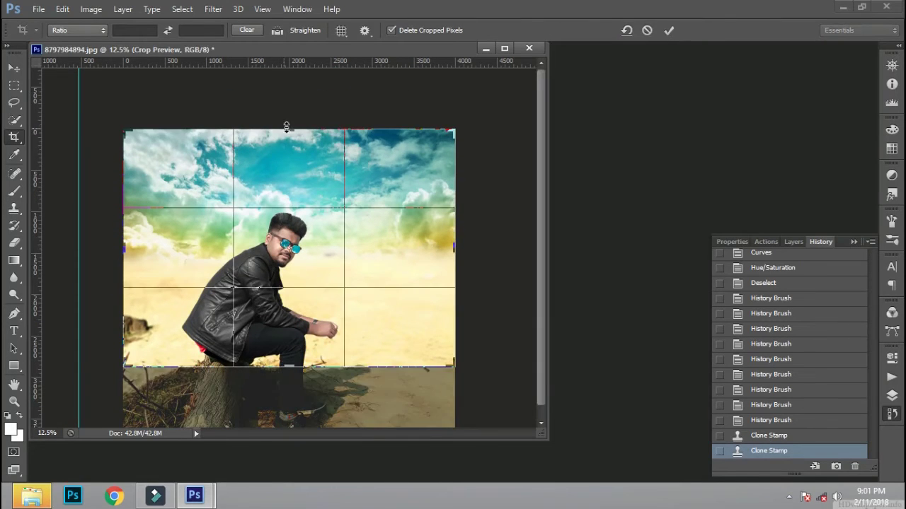
pyautogui.moveTo(286, 126); pyautogui.dragTo(310, 237)
pyautogui.hotkey('ctrl', '+')
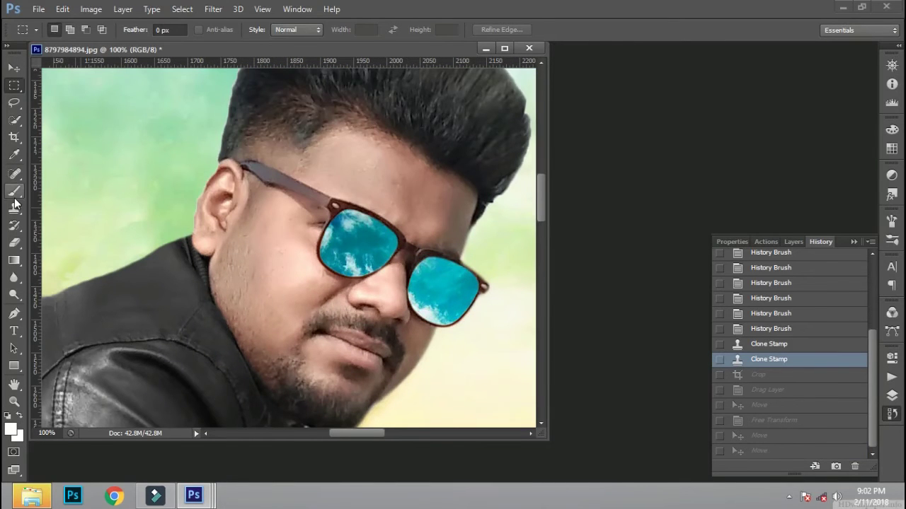
# Choose the Brush tool with a light peach skin-tone foreground colour
pyautogui.click(14, 191)
pyautogui.rightClick(341, 172)
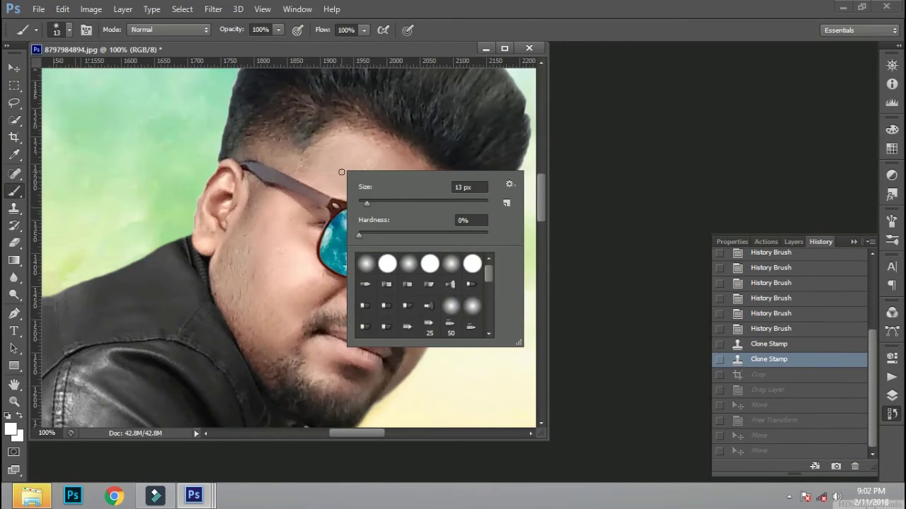
pyautogui.press('Escape')
pyautogui.click(10, 430)
pyautogui.click(318, 124)
pyautogui.click(586, 111)
# Lower the brush flow to 23% and softly lighten forehead and cheek skin
pyautogui.moveTo(287, 212); pyautogui.dragTo(279, 293)
pyautogui.hotkey('ctrl', 'z')
pyautogui.moveTo(364, 30); pyautogui.dragTo(314, 45)
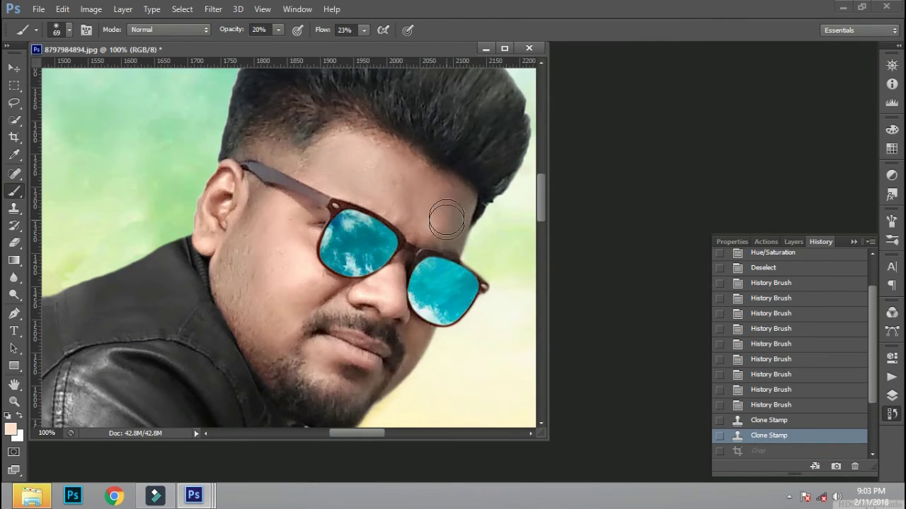
pyautogui.click(382, 165)
pyautogui.click(245, 201)
pyautogui.scroll(-2, 274, 298)
pyautogui.click(285, 300)
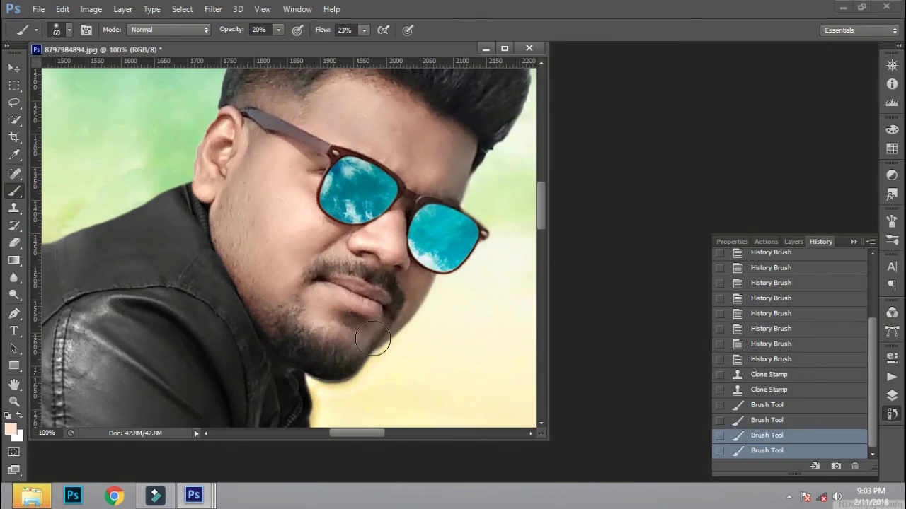
pyautogui.click(359, 332)
# Lighten the skin along the wrist, then more forehead and left-cheek skin
pyautogui.scroll(-10, 283, 283)
pyautogui.hscroll(5, 283, 283)
pyautogui.moveTo(221, 313)
pyautogui.mouseDown()
pyautogui.moveTo(330, 323)
pyautogui.moveTo(228, 293)
pyautogui.moveTo(142, 181)
pyautogui.mouseUp()
pyautogui.scroll(2, 176, 203)
pyautogui.hscroll(-4, 177, 203)
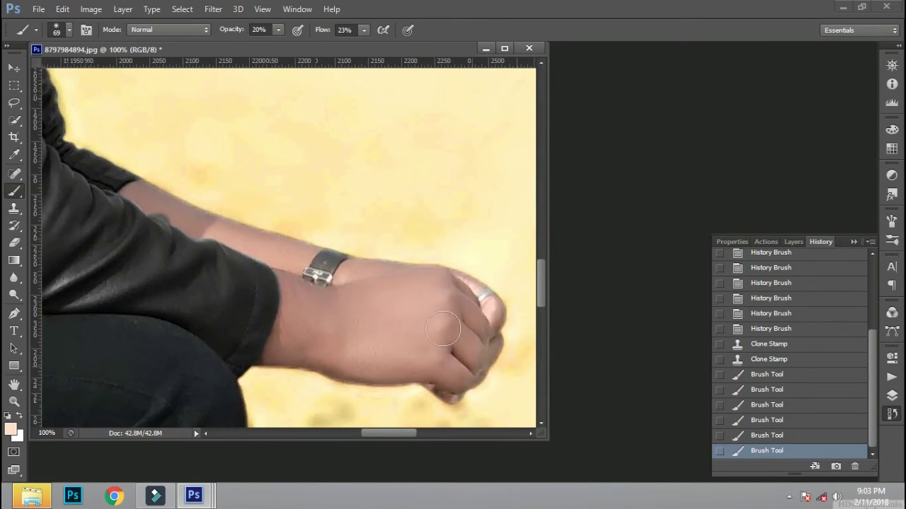
pyautogui.moveTo(306, 191); pyautogui.dragTo(230, 222)
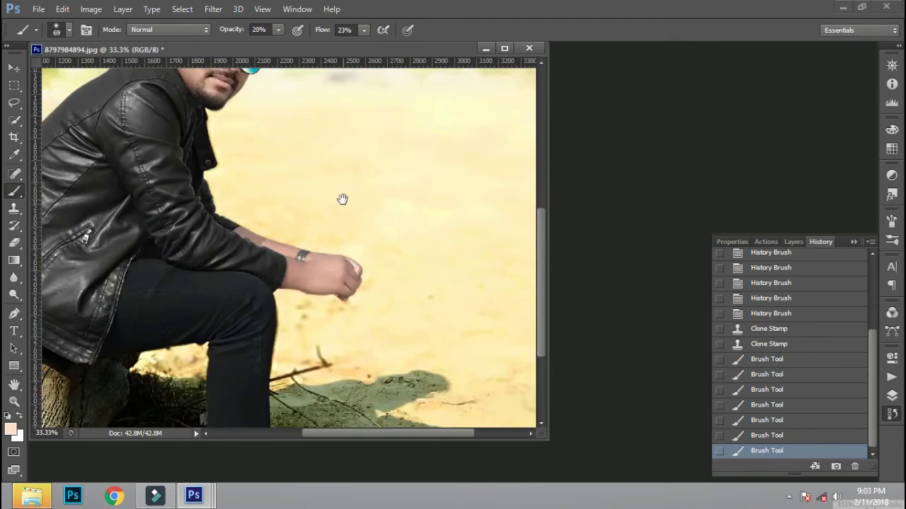
pyautogui.moveTo(418, 166); pyautogui.dragTo(415, 195)
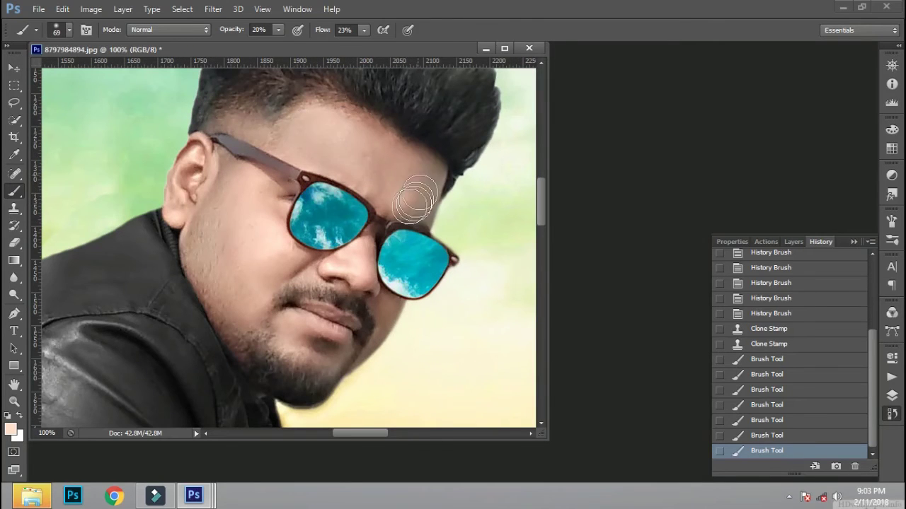
pyautogui.moveTo(344, 263)
pyautogui.mouseDown()
pyautogui.moveTo(299, 263)
pyautogui.moveTo(300, 272)
pyautogui.mouseUp()
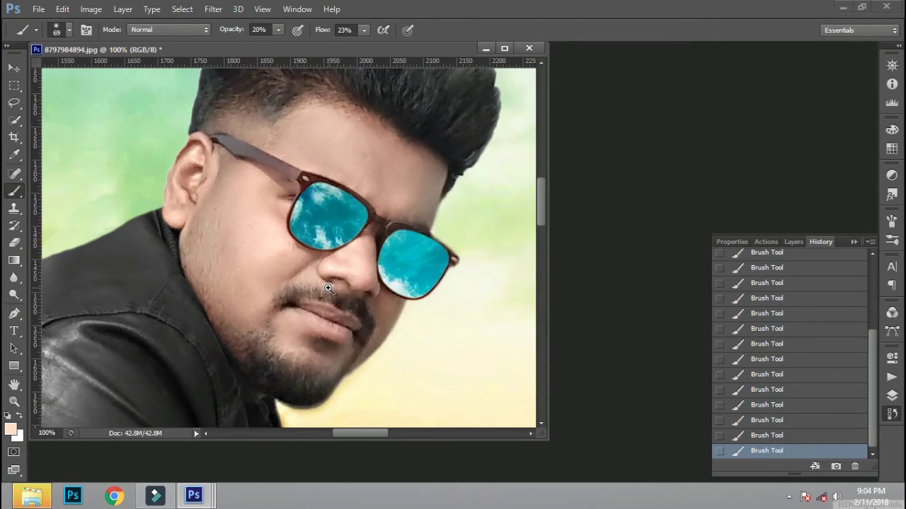
pyautogui.click(328, 288)
pyautogui.click(329, 288)
# Set the Clone Stamp to 17% opacity with a reduced flow
pyautogui.press('s')
pyautogui.rightClick(221, 221)
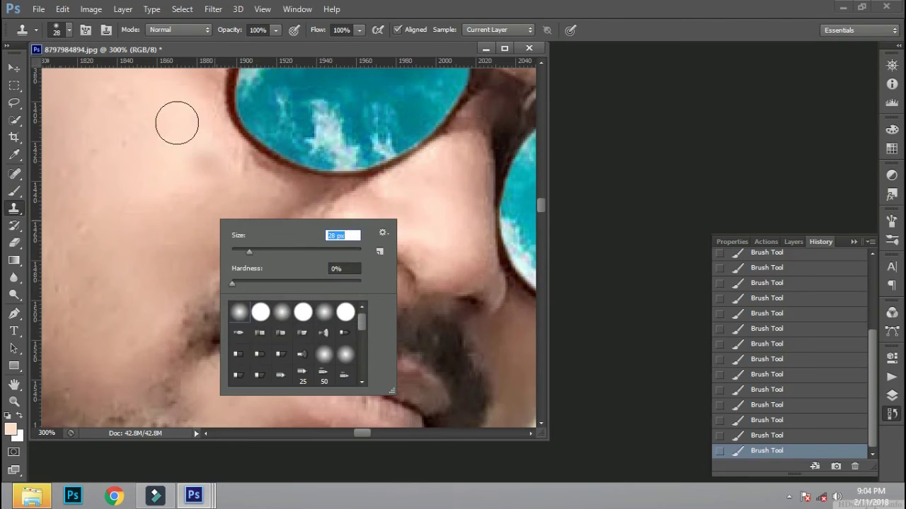
pyautogui.click(275, 30)
pyautogui.moveTo(353, 29); pyautogui.dragTo(295, 52)
pyautogui.click(248, 244)
pyautogui.click(248, 245)
pyautogui.click(248, 245)
# Sample clean cheek skin and clone it over the cheek beside the mustache
pyautogui.click(255, 233)
pyautogui.moveTo(256, 233); pyautogui.dragTo(281, 244)
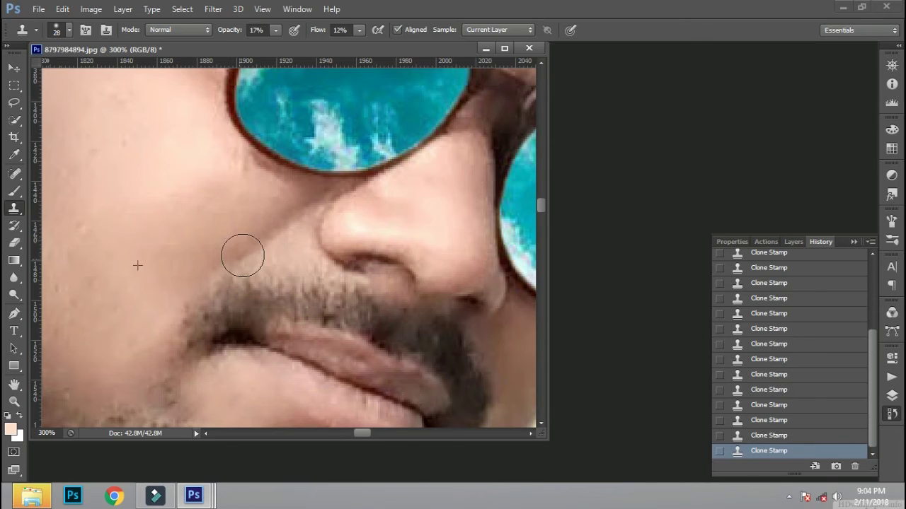
pyautogui.moveTo(243, 251)
pyautogui.mouseDown()
pyautogui.moveTo(276, 205)
pyautogui.moveTo(259, 242)
pyautogui.mouseUp()
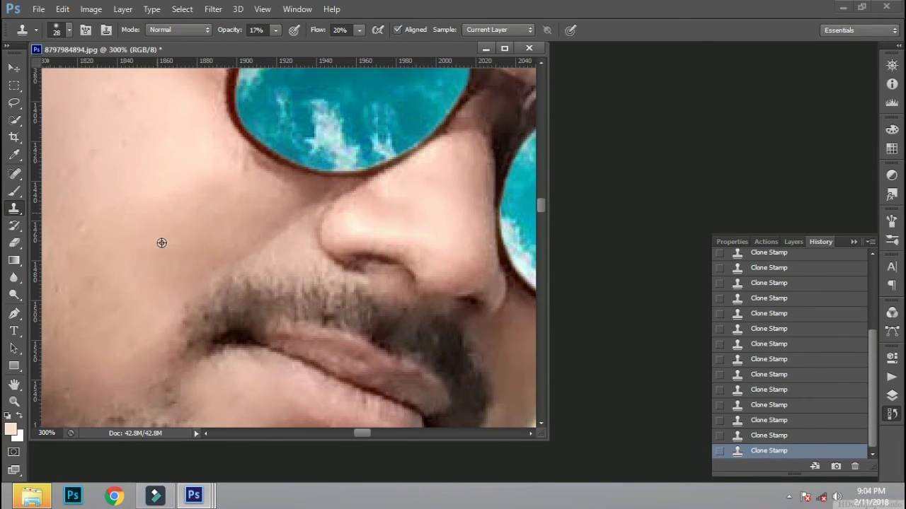
pyautogui.scroll(-3, 282, 240)
pyautogui.scroll(2, 219, 147)
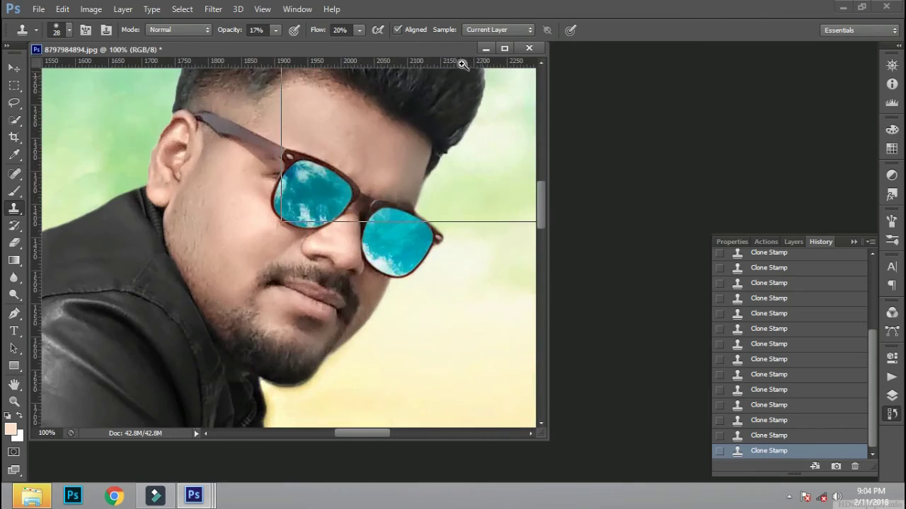
# Enlarge the clone brush to 41 px
pyautogui.rightClick(220, 146)
pyautogui.moveTo(268, 187); pyautogui.dragTo(266, 187)
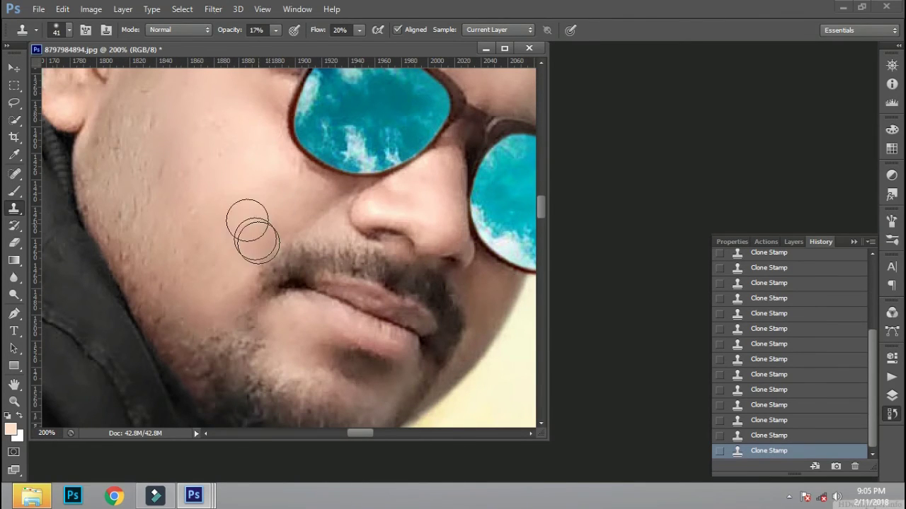
pyautogui.scroll(-4, 382, 178)
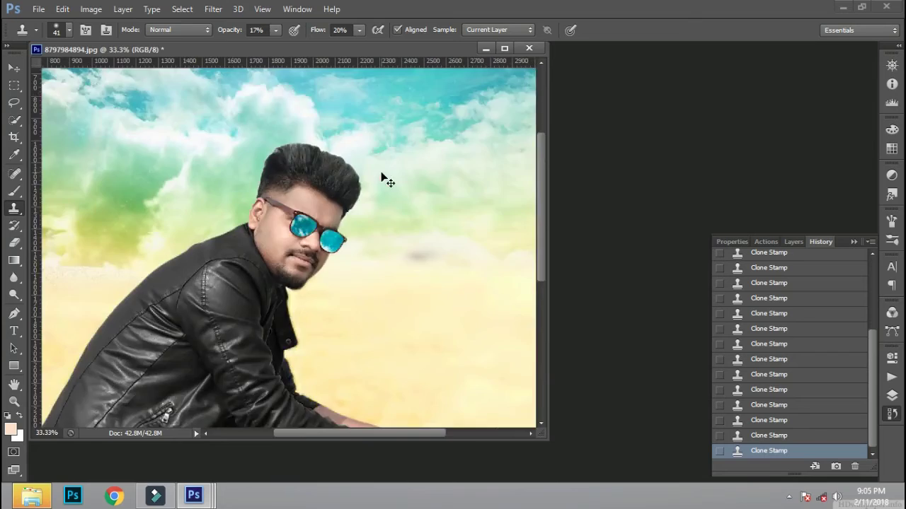
pyautogui.scroll(-2, 380, 178)
pyautogui.scroll(3, 251, 327)
pyautogui.scroll(-3, 316, 304)
pyautogui.scroll(-1, 315, 302)
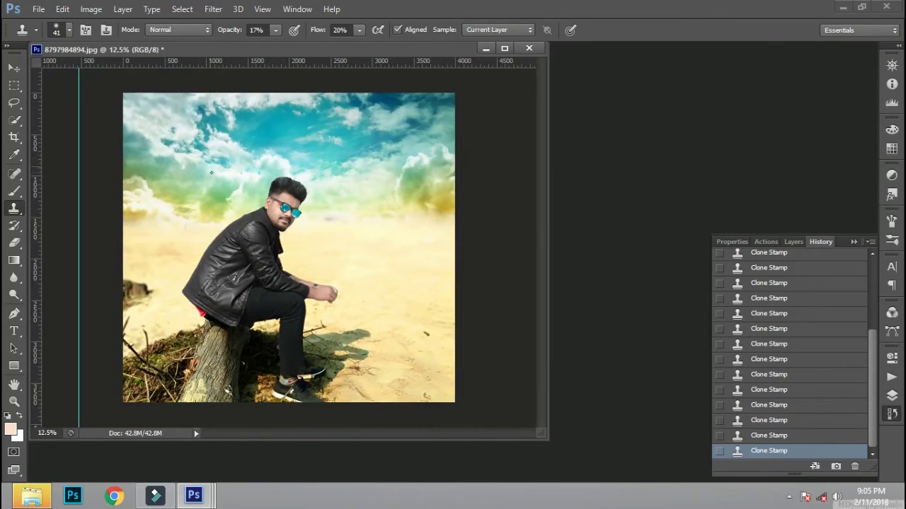
pyautogui.click(212, 9)
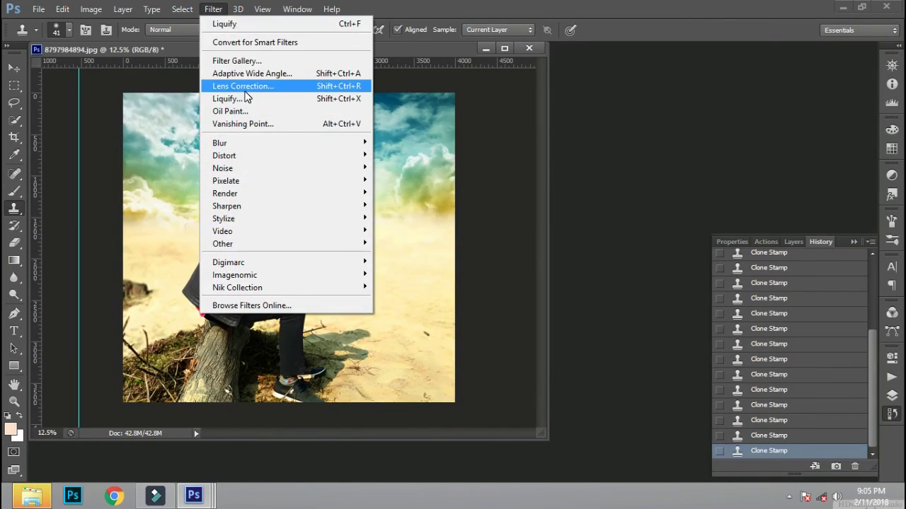
pyautogui.click(241, 86)
pyautogui.click(812, 58)
pyautogui.hotkey('ctrl', 'shift', 's')
pyautogui.click(613, 299)
pyautogui.press('Return')
pyautogui.click(527, 123)
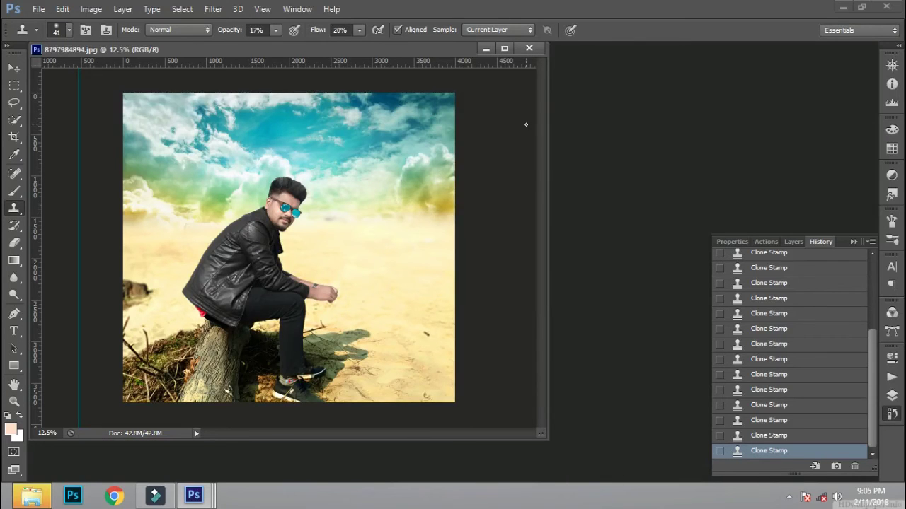
# Apply a Lens Correction custom vignette of -68 to darken the edges
pyautogui.click(212, 9)
pyautogui.click(244, 85)
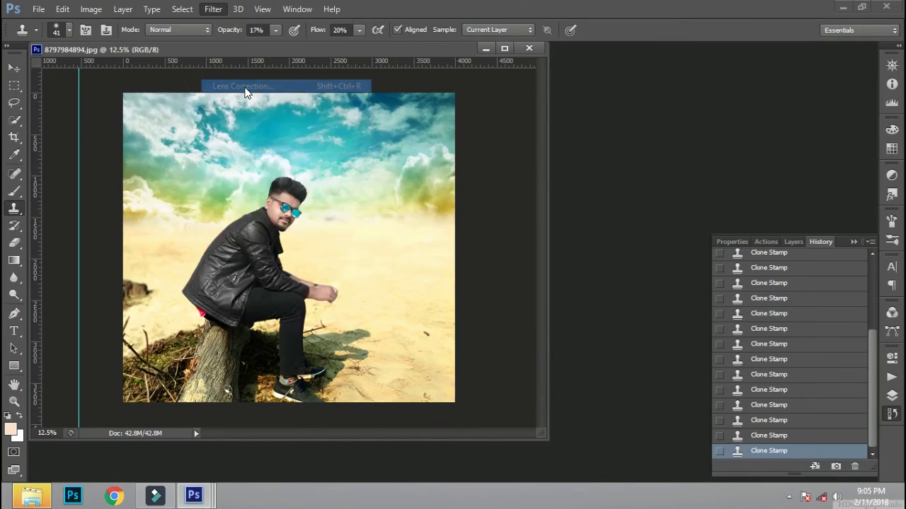
pyautogui.click(767, 79)
pyautogui.moveTo(785, 280); pyautogui.dragTo(727, 281)
pyautogui.click(785, 38)
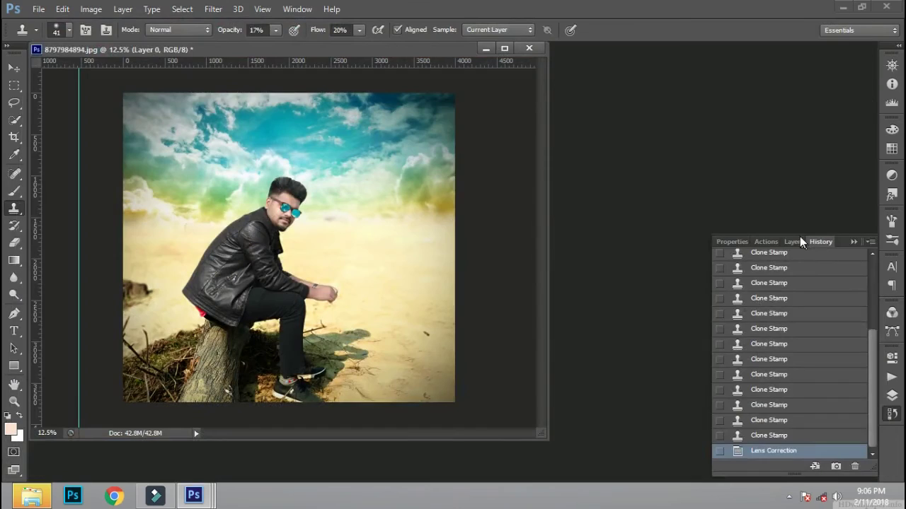
# Duplicate Layer 0 as Layer 0 copy
pyautogui.click(796, 238)
pyautogui.rightClick(745, 324)
pyautogui.click(770, 348)
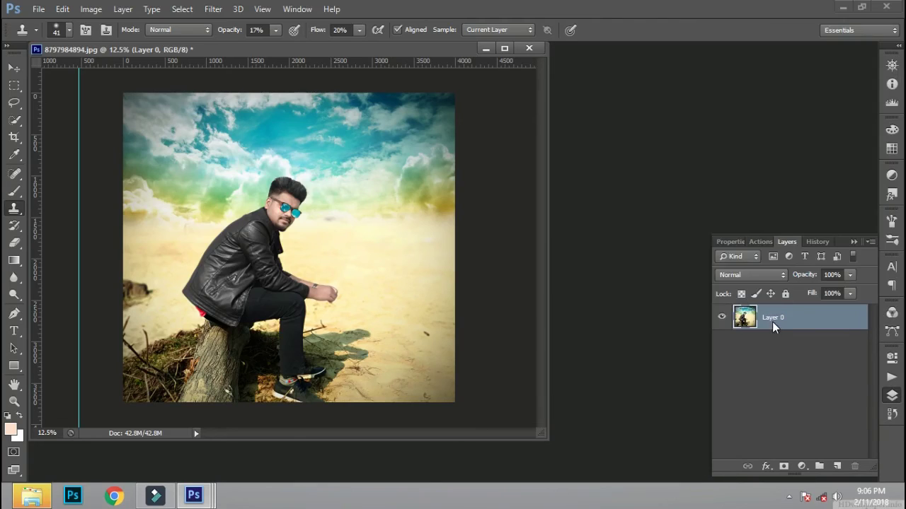
pyautogui.rightClick(775, 326)
pyautogui.click(543, 112)
pyautogui.click(566, 149)
# Give Layer 0 copy an Inner Glow with 59% choke and a pale colour
pyautogui.rightClick(768, 318)
pyautogui.click(534, 65)
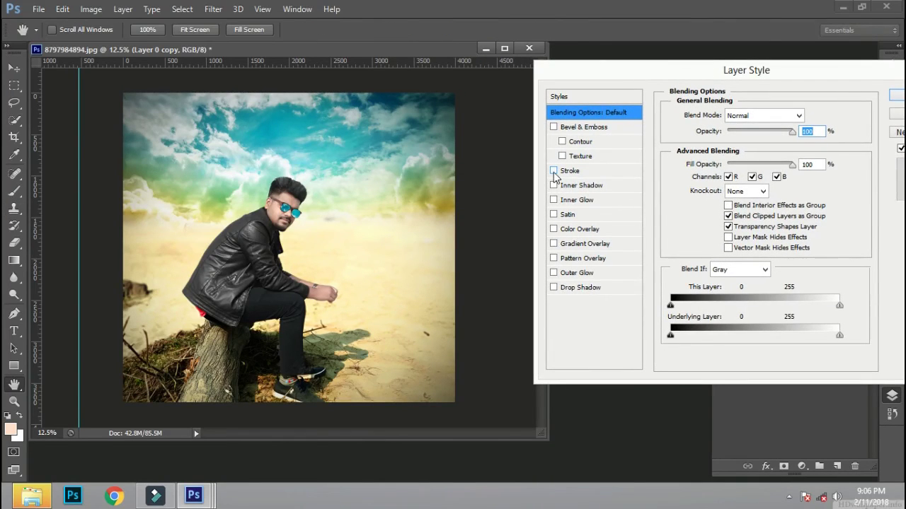
pyautogui.click(554, 185)
pyautogui.click(553, 200)
pyautogui.click(635, 204)
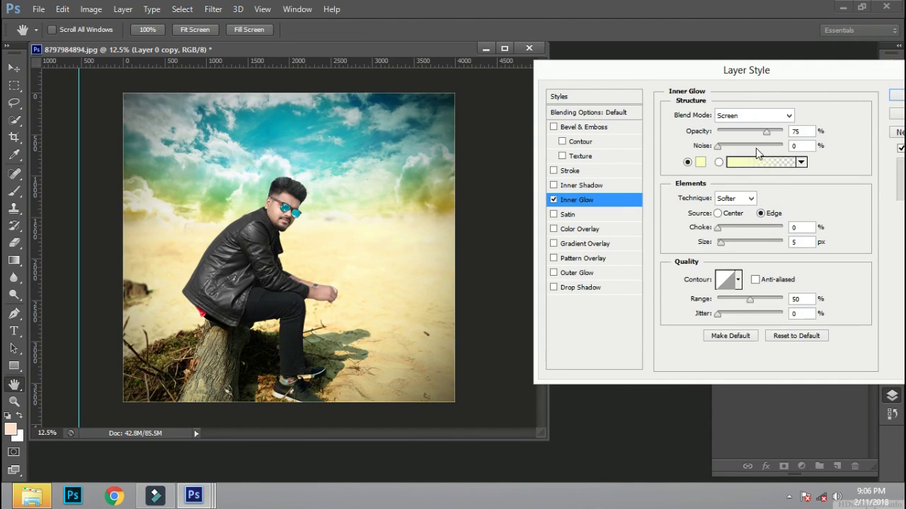
pyautogui.click(755, 227)
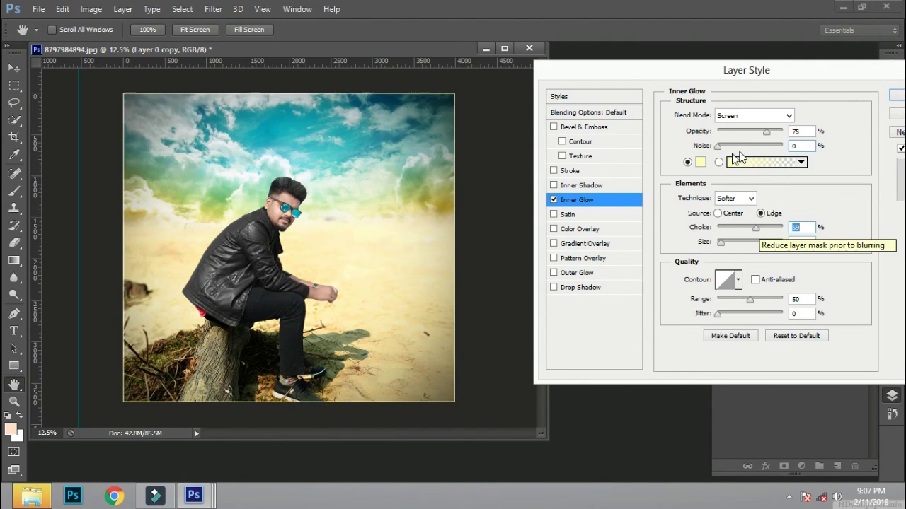
pyautogui.click(701, 162)
pyautogui.press('Return')
pyautogui.press('Return')
pyautogui.press('s')
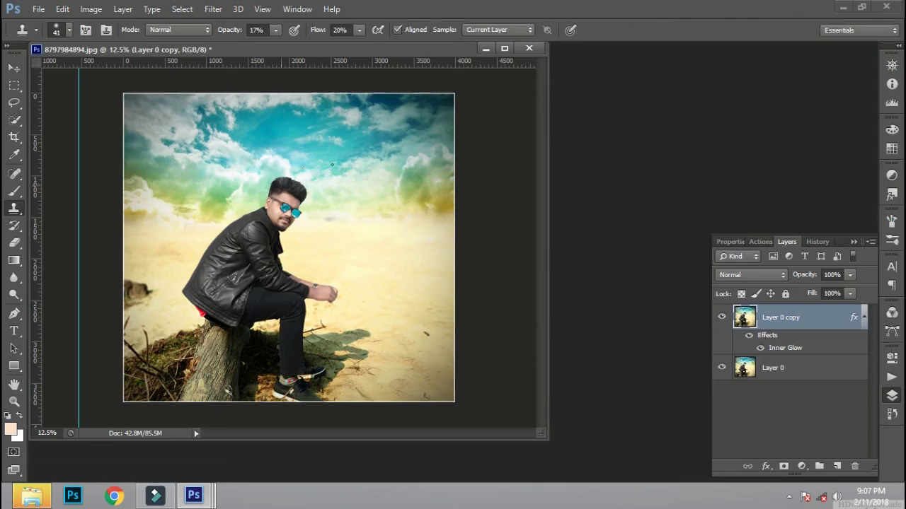
# Start opening an image file and browse to the logo's folder
pyautogui.hotkey('ctrl', 'o')
pyautogui.click(484, 254)
pyautogui.scroll(-2, 484, 254)
# Open LOGO.png and drag the logo into the photo
pyautogui.scroll(2, 484, 254)
pyautogui.click(304, 166)
pyautogui.doubleClick(368, 316)
pyautogui.moveTo(267, 65); pyautogui.dragTo(665, 101)
pyautogui.press('v')
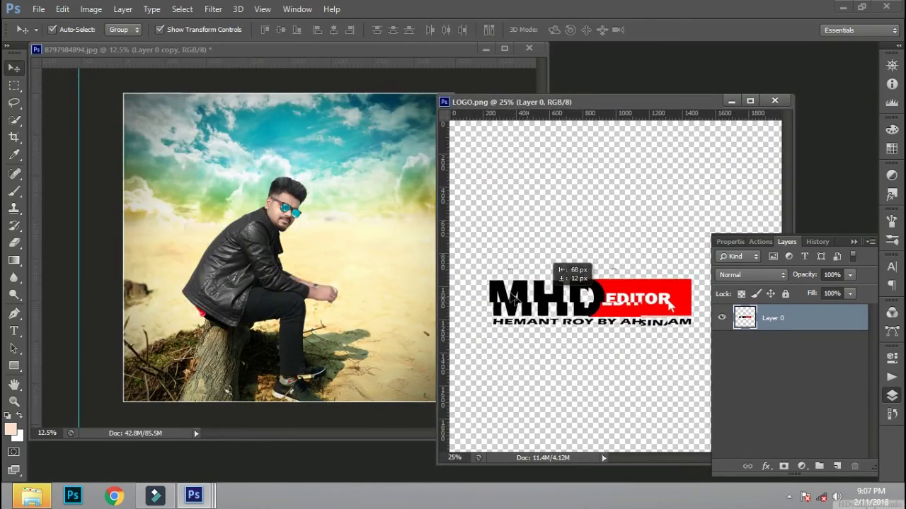
pyautogui.moveTo(573, 283); pyautogui.dragTo(407, 152)
# Resize the MHD EDITOR logo and place it in the top-left corner
pyautogui.hotkey('ctrl', 't')
pyautogui.moveTo(460, 163); pyautogui.dragTo(398, 156)
pyautogui.hotkey('ctrl', '+')
pyautogui.hotkey('ctrl', '+')
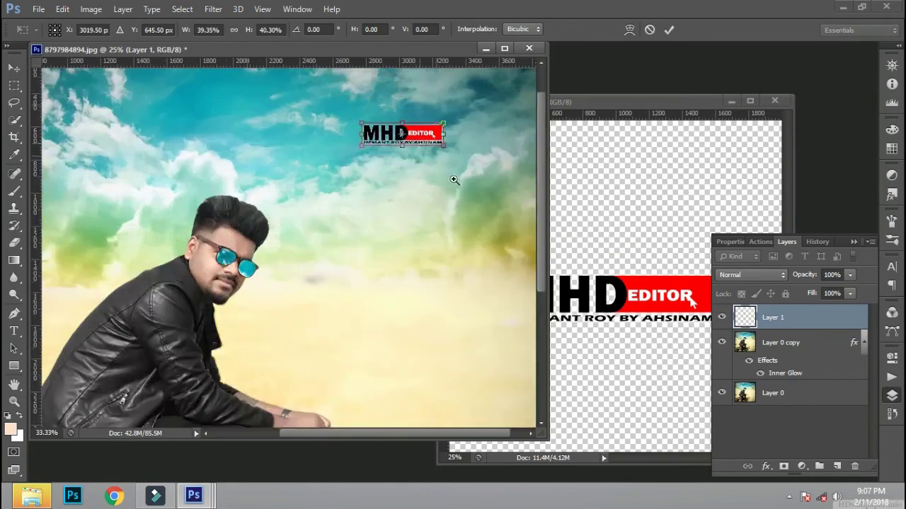
pyautogui.hotkey('ctrl', '+')
pyautogui.press('Return')
pyautogui.moveTo(499, 105); pyautogui.dragTo(67, 92)
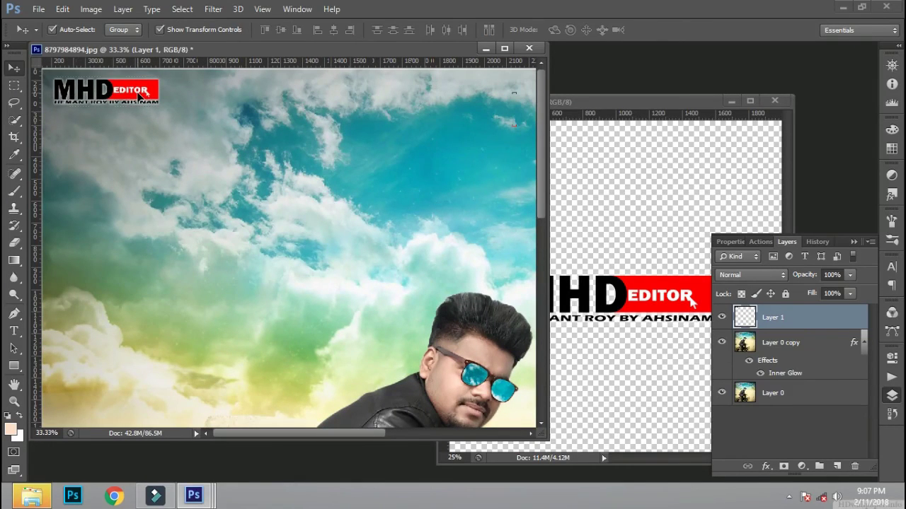
pyautogui.click(16, 85)
pyautogui.hotkey('ctrl', '-')
pyautogui.hotkey('ctrl', '-')
# Start a Save As with JPEG chosen as the file format
pyautogui.hotkey('ctrl', 'shift', 's')
pyautogui.click(453, 317)
pyautogui.click(453, 316)
# Save the composite as JPEG 'editing00' at quality 9
pyautogui.doubleClick(438, 299)
pyautogui.write('editing000111')
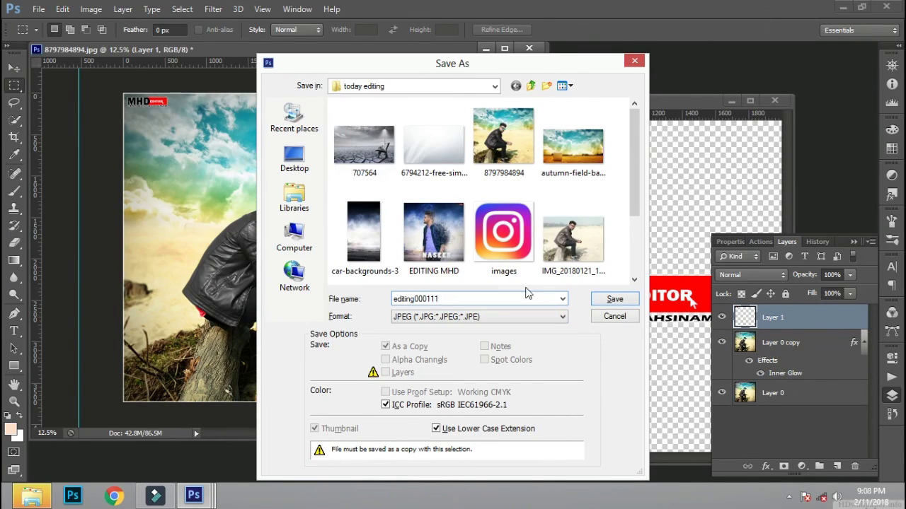
pyautogui.click(621, 300)
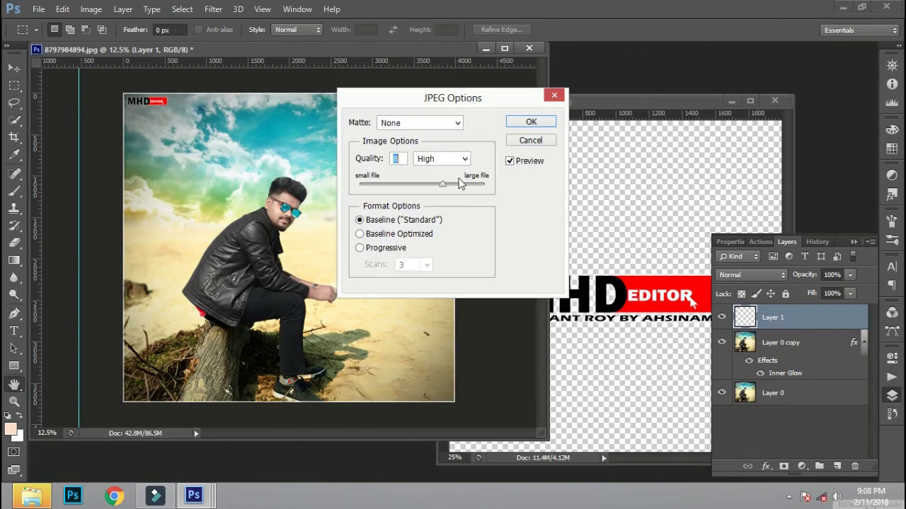
pyautogui.click(454, 183)
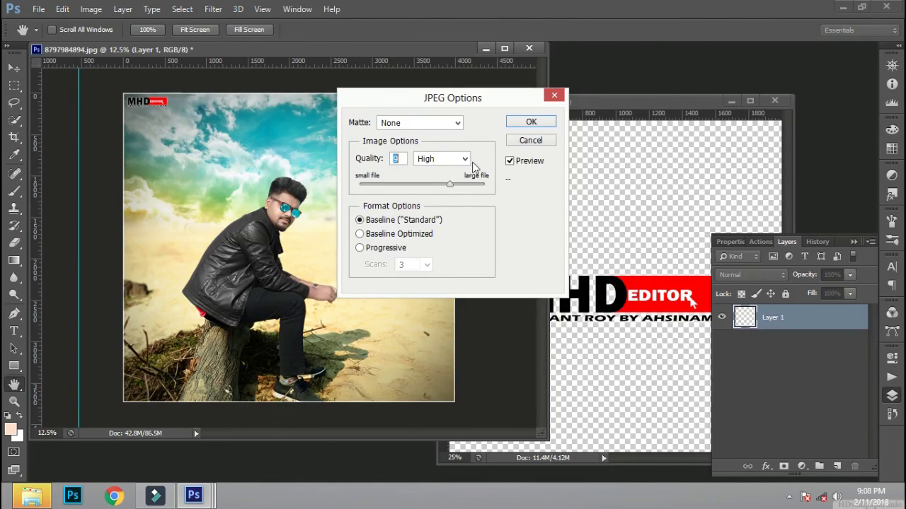
pyautogui.click(536, 125)
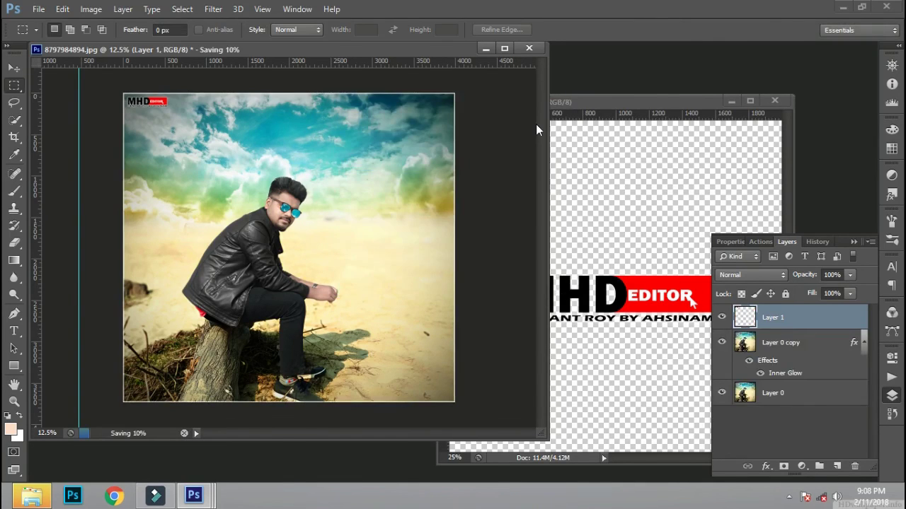